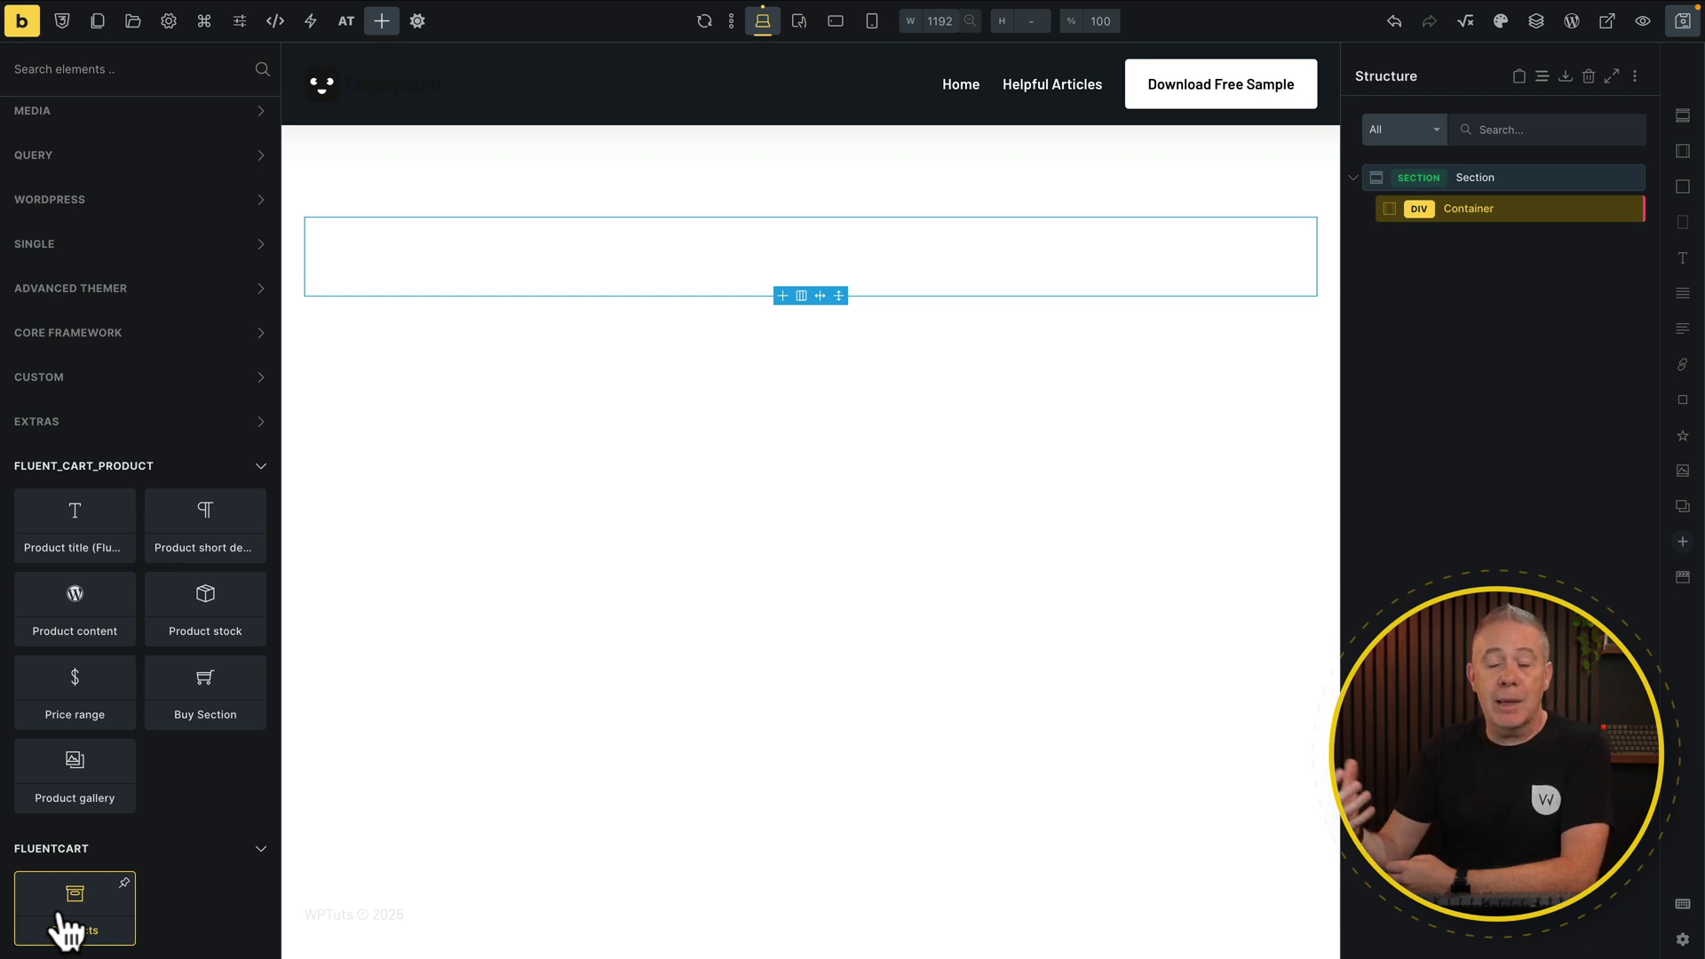
Add a FluentCart Products grid to the Container and open its settings.
{"action": "left_click", "coordinate": [74, 924]}
{"action": "double_click", "coordinate": [1521, 238]}
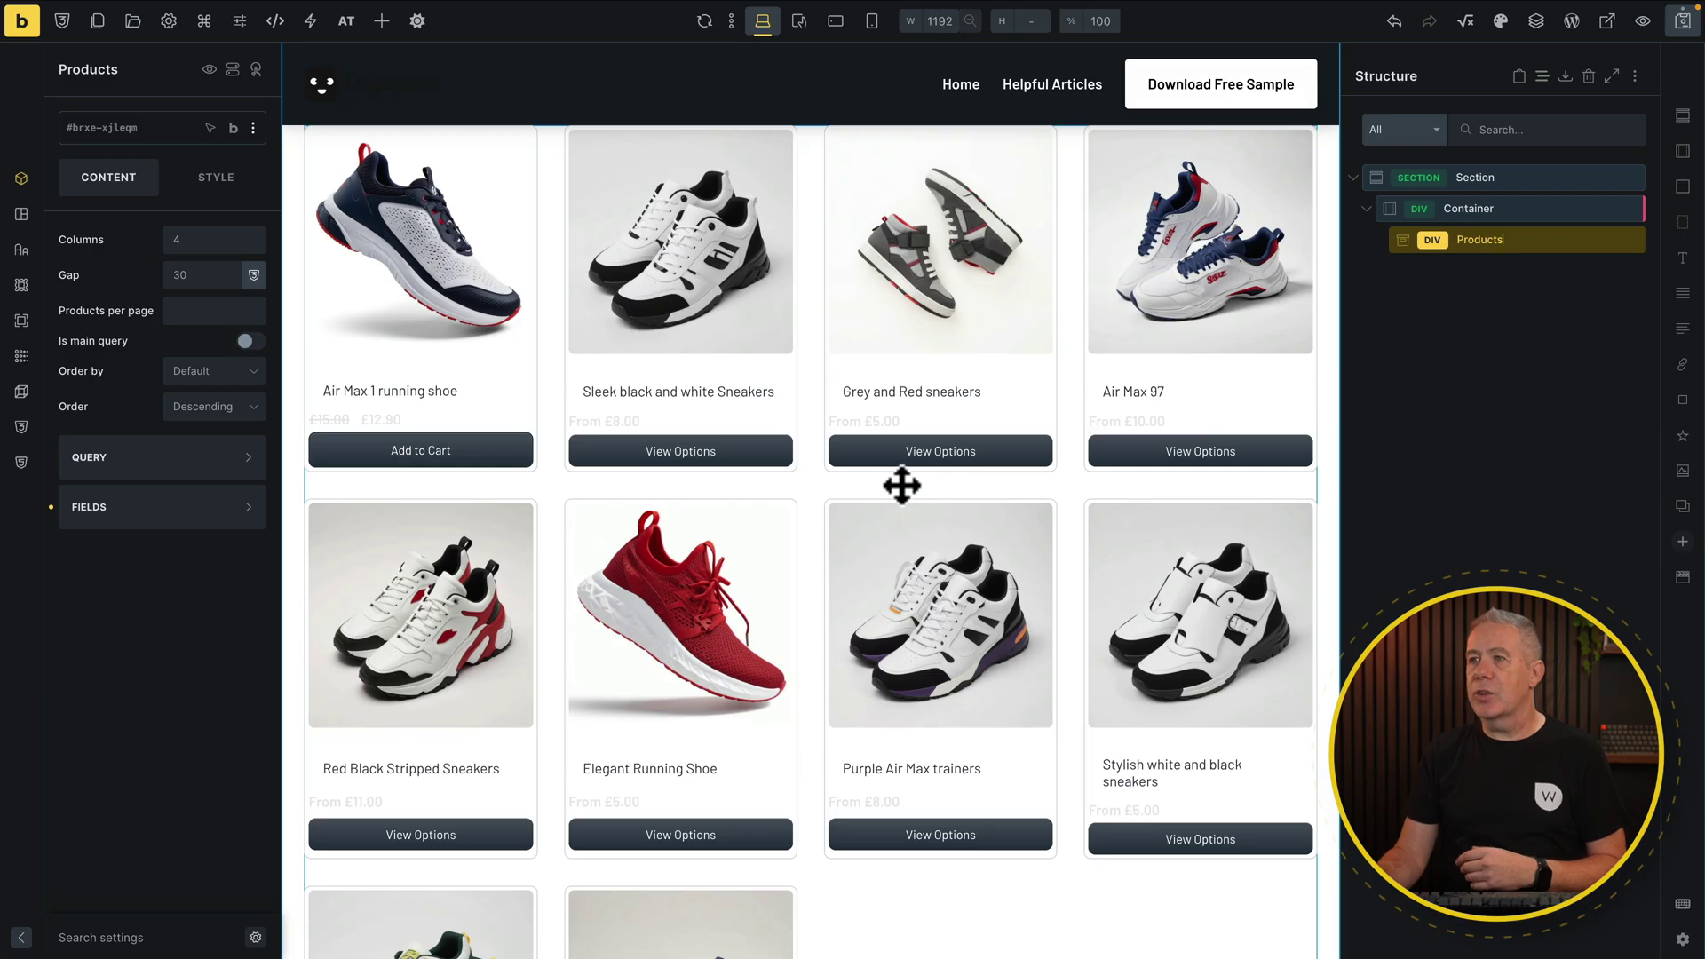
{"action": "scroll", "coordinate": [903, 486], "scroll_direction": "up", "scroll_amount": 1}
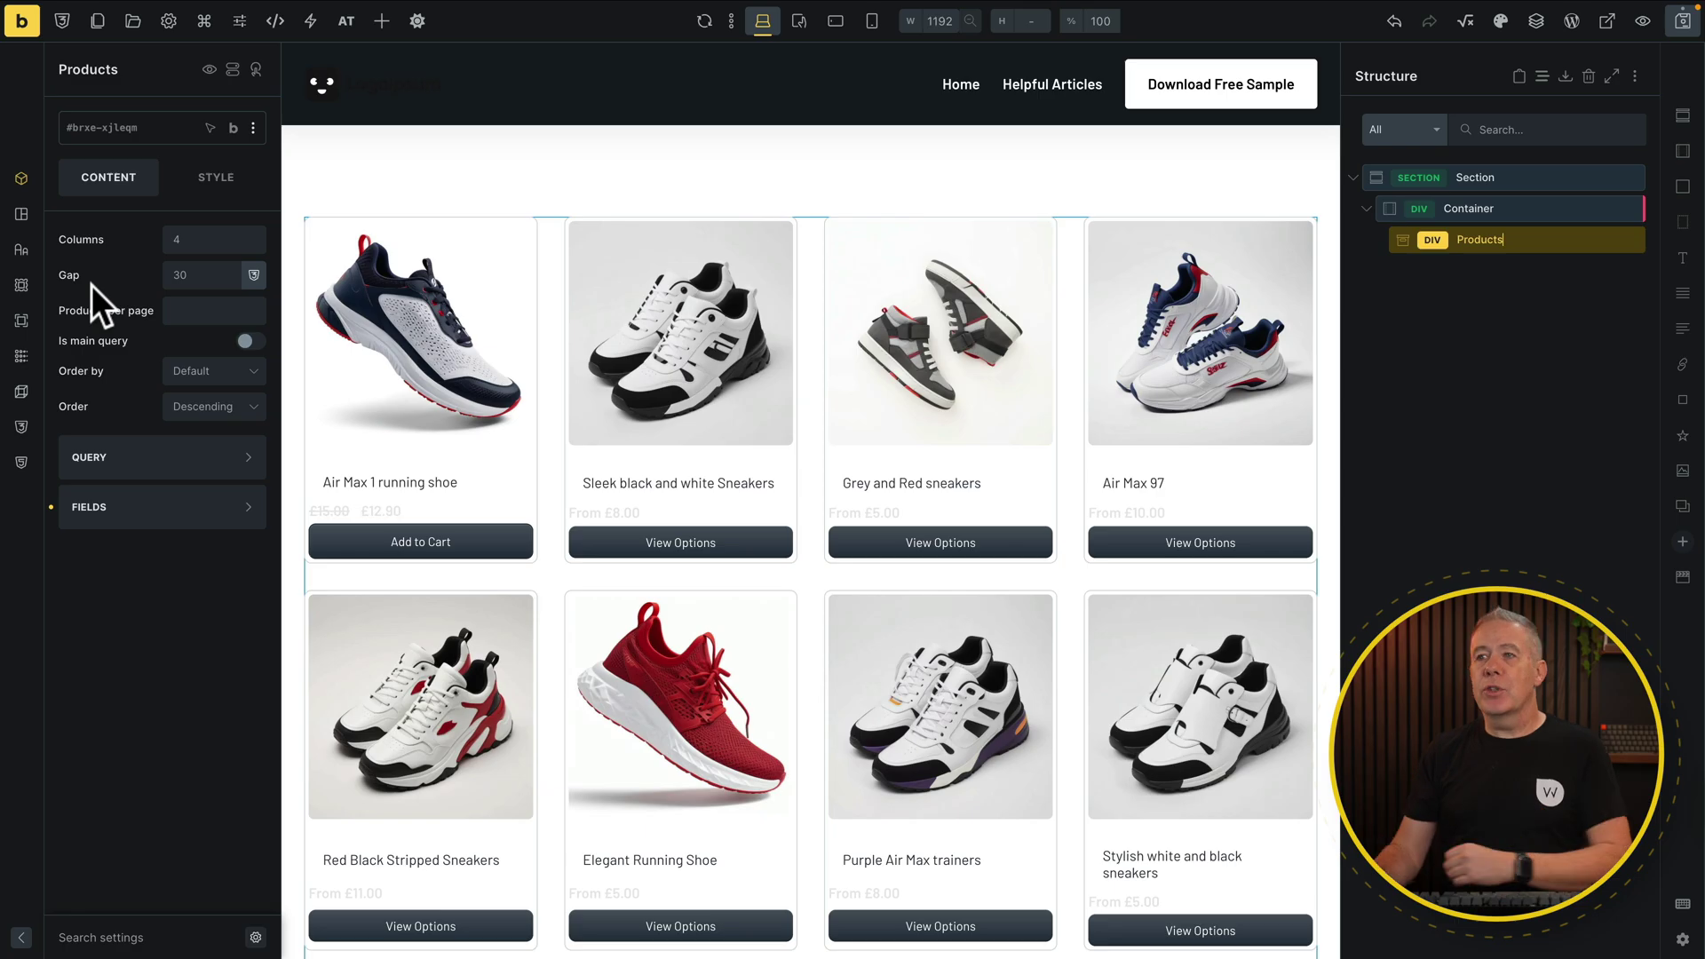
Set the products grid to 3 columns, a space-m gap and 6 products per page.
{"action": "left_click", "coordinate": [161, 240]}
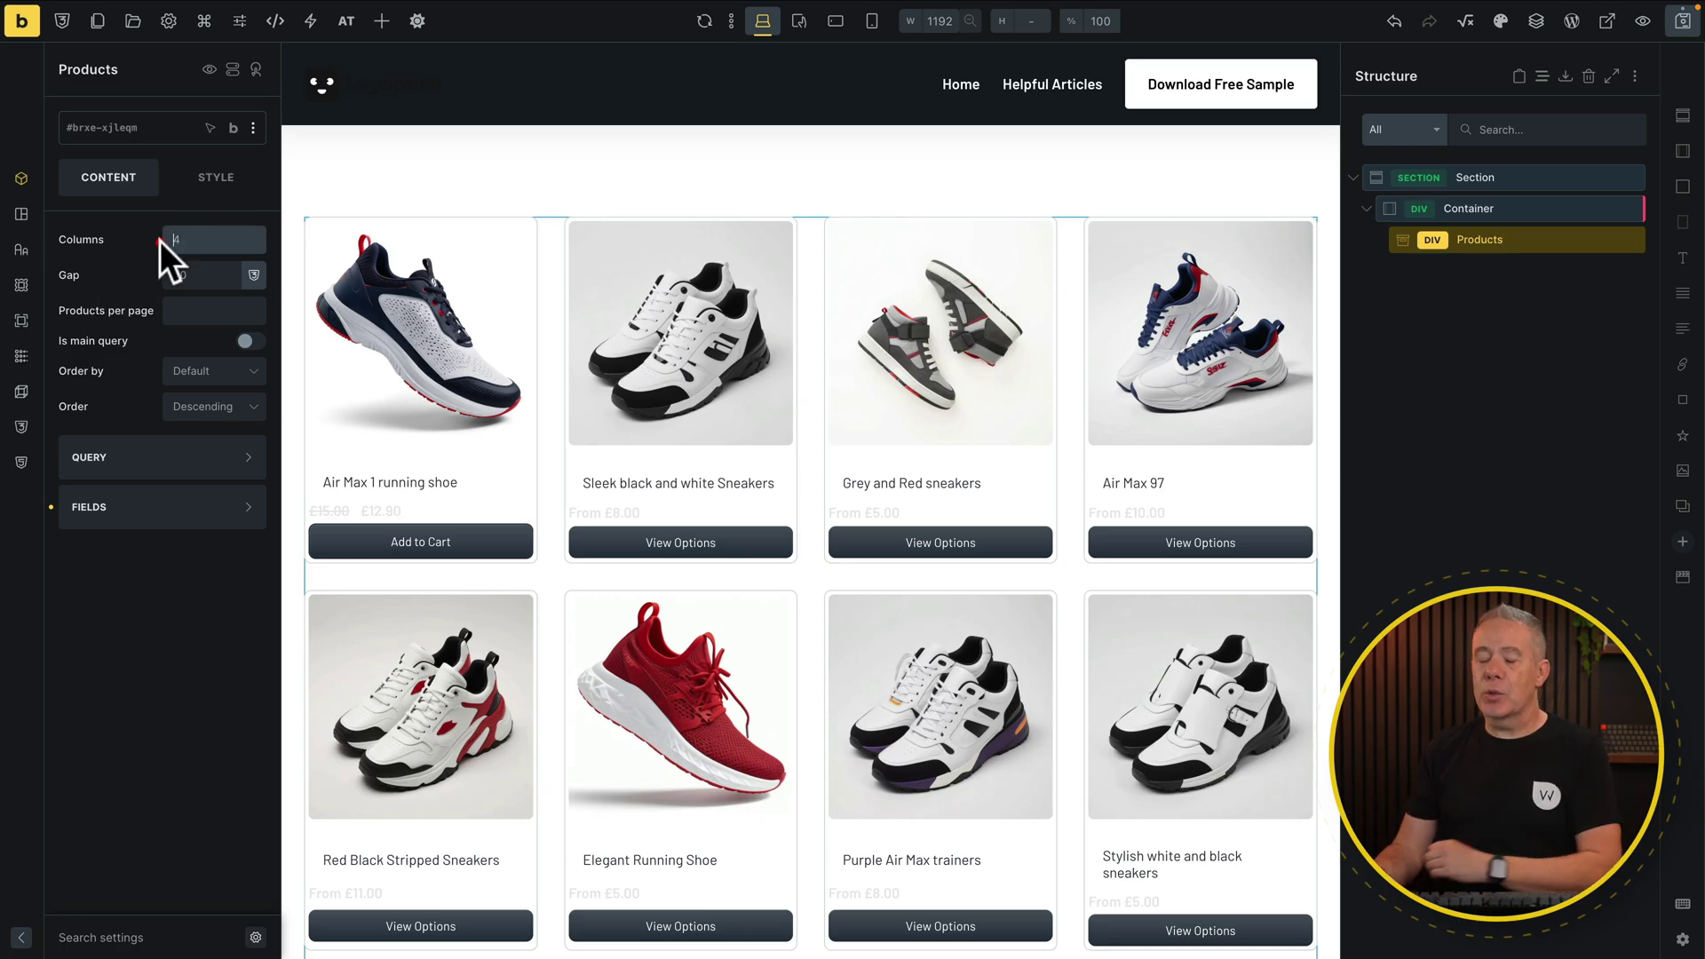
{"action": "type", "text": "3"}
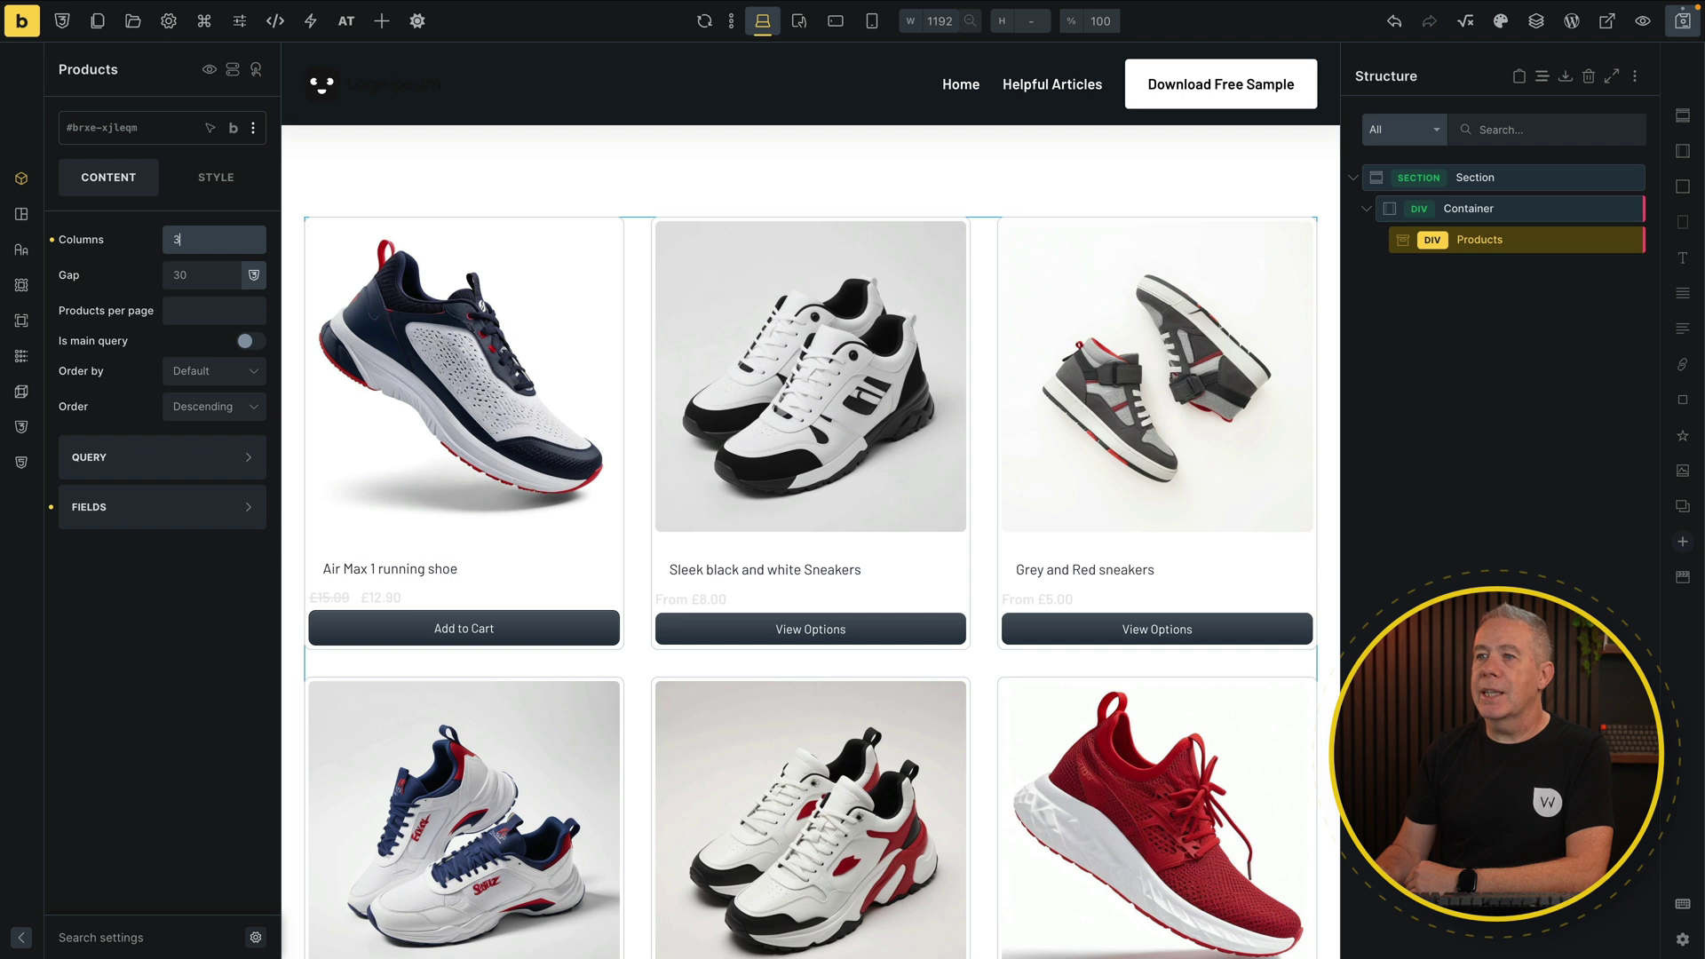
{"action": "left_click", "coordinate": [178, 278]}
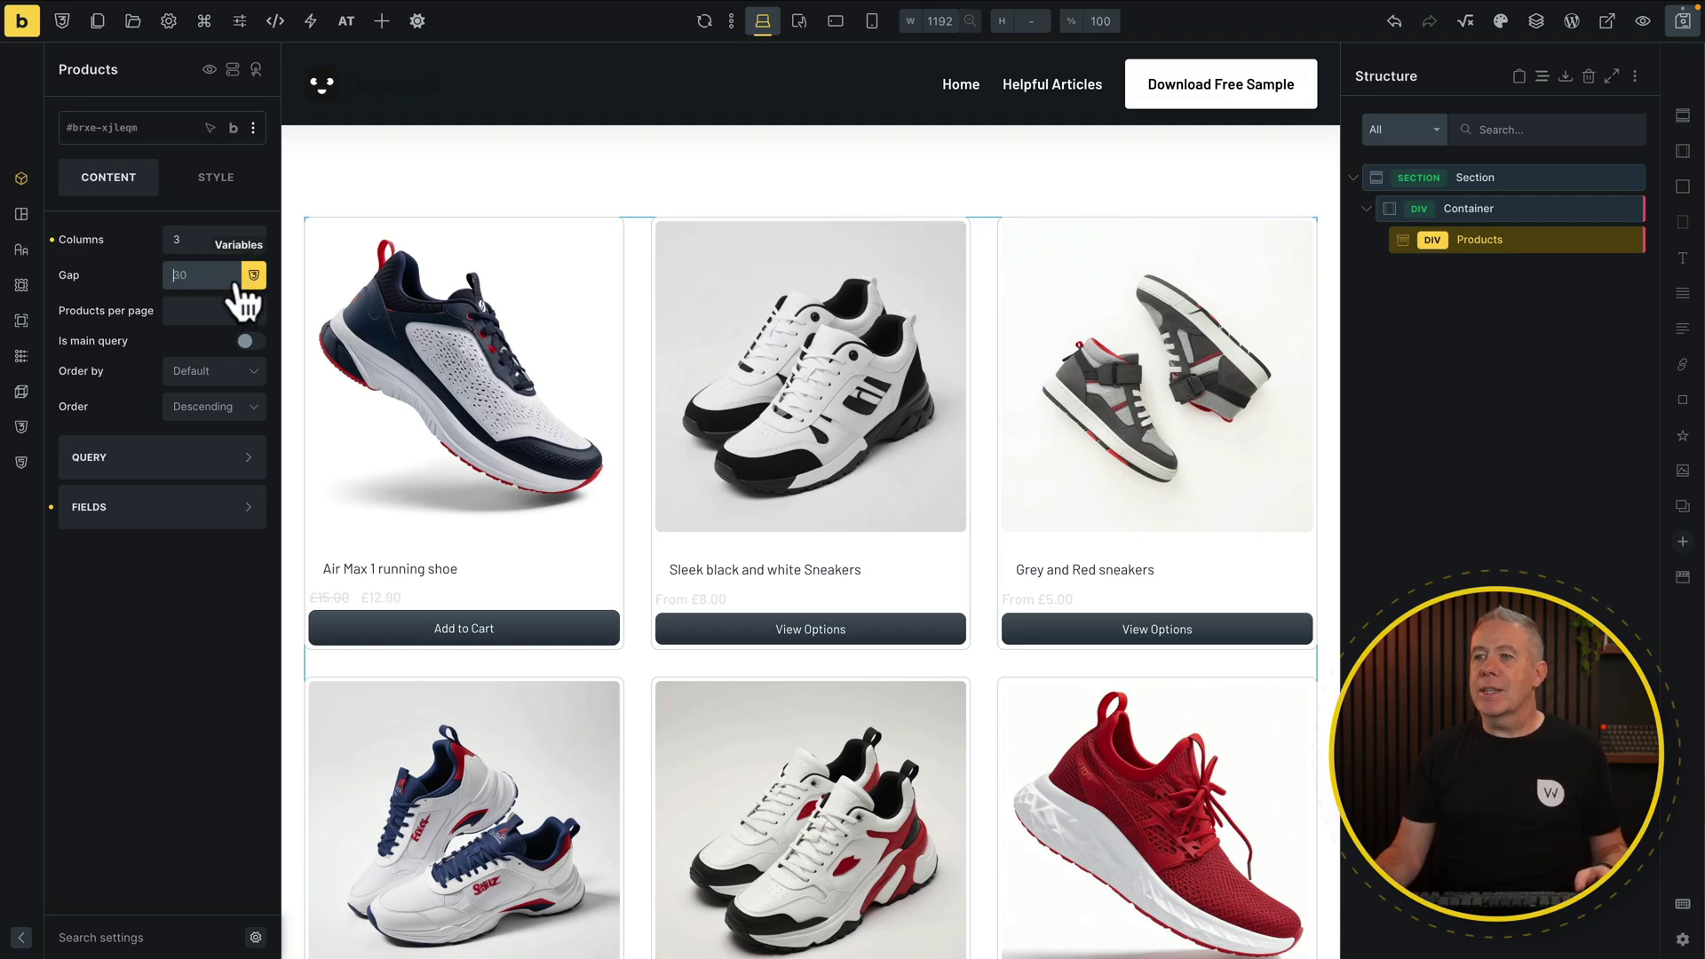
{"action": "left_click", "coordinate": [215, 278]}
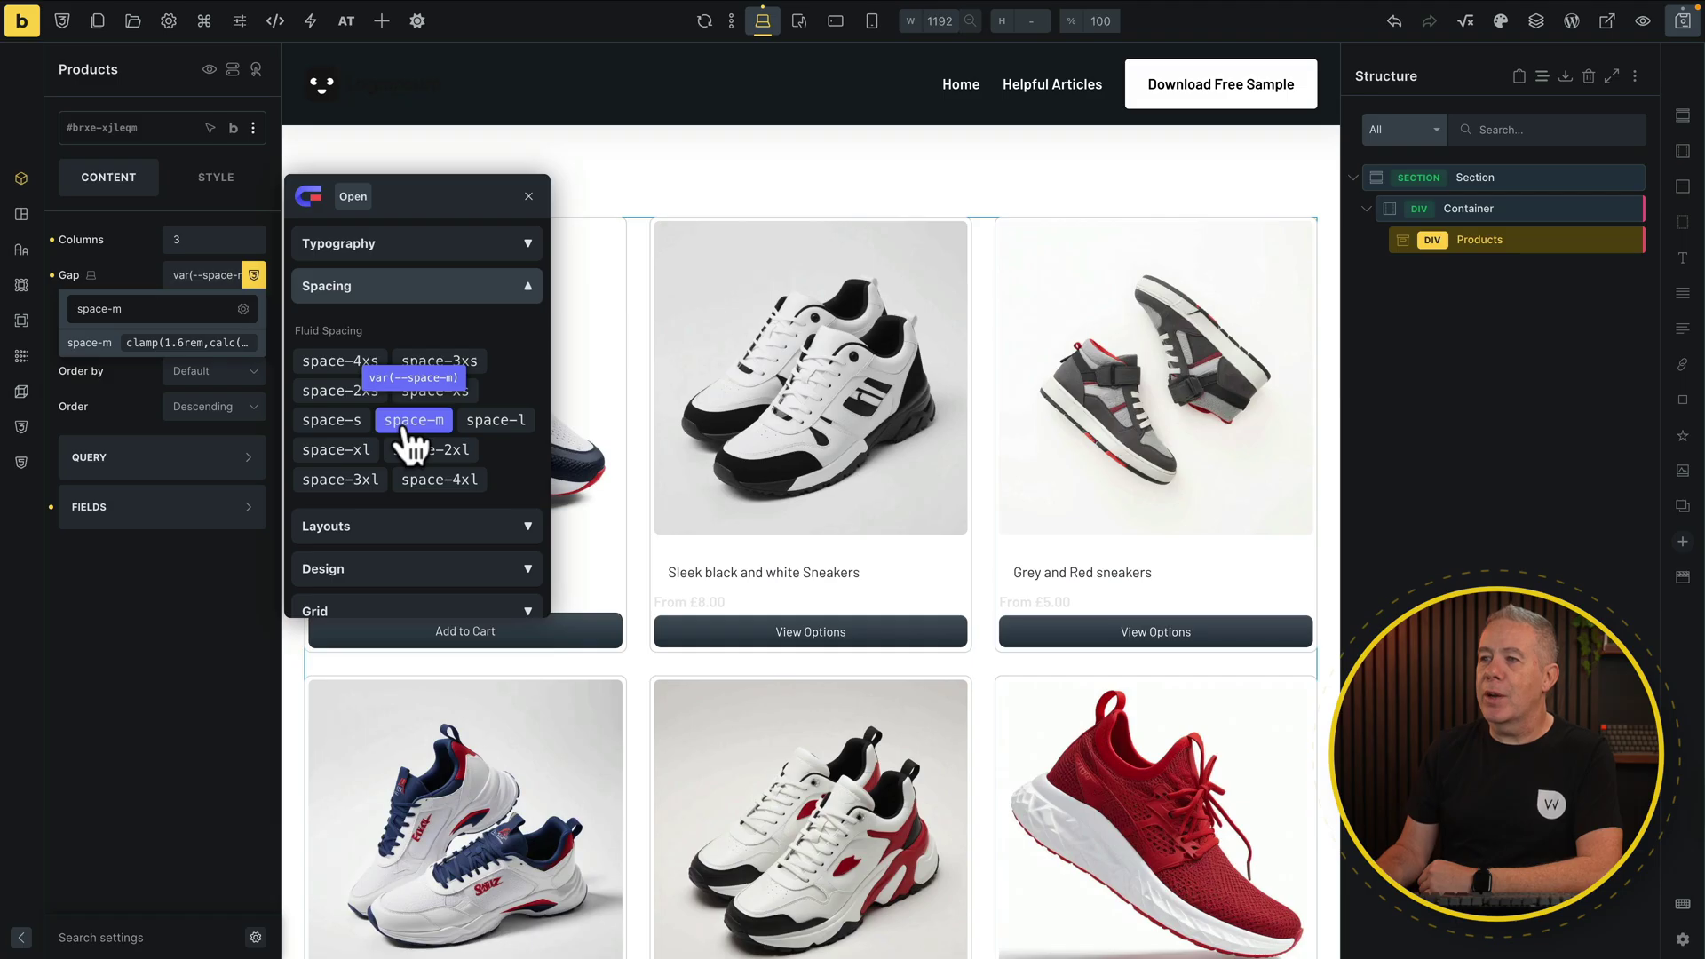
{"action": "left_click", "coordinate": [407, 422]}
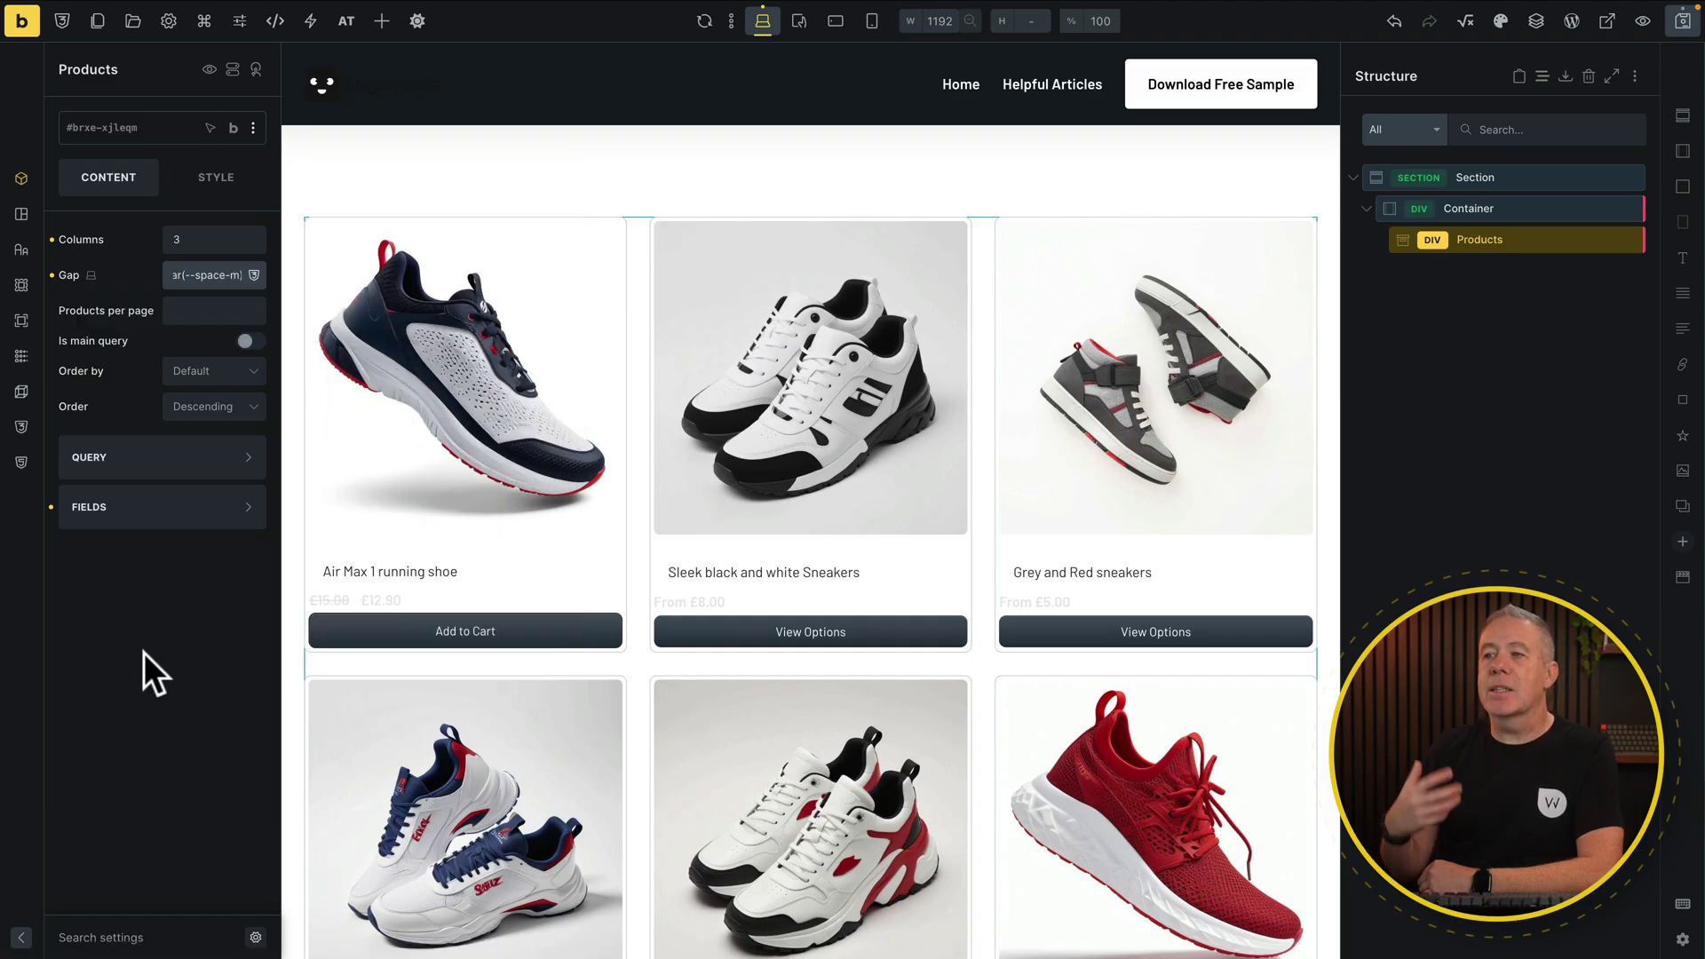
{"action": "left_click", "coordinate": [191, 317]}
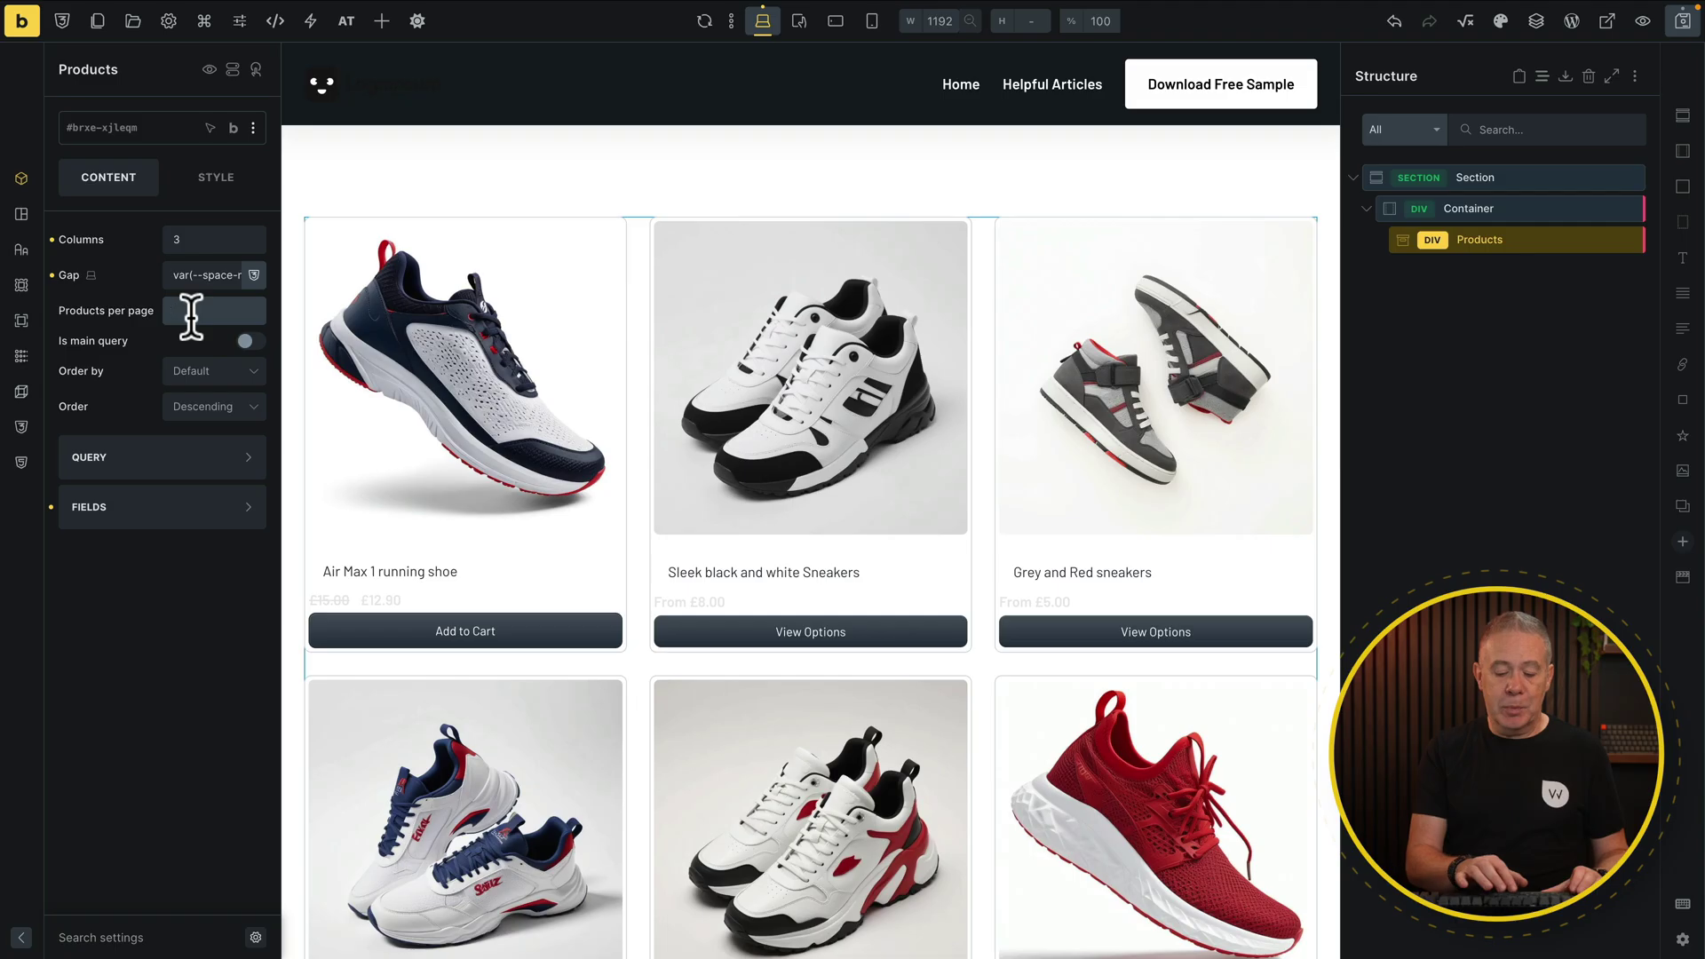
{"action": "type", "text": "6"}
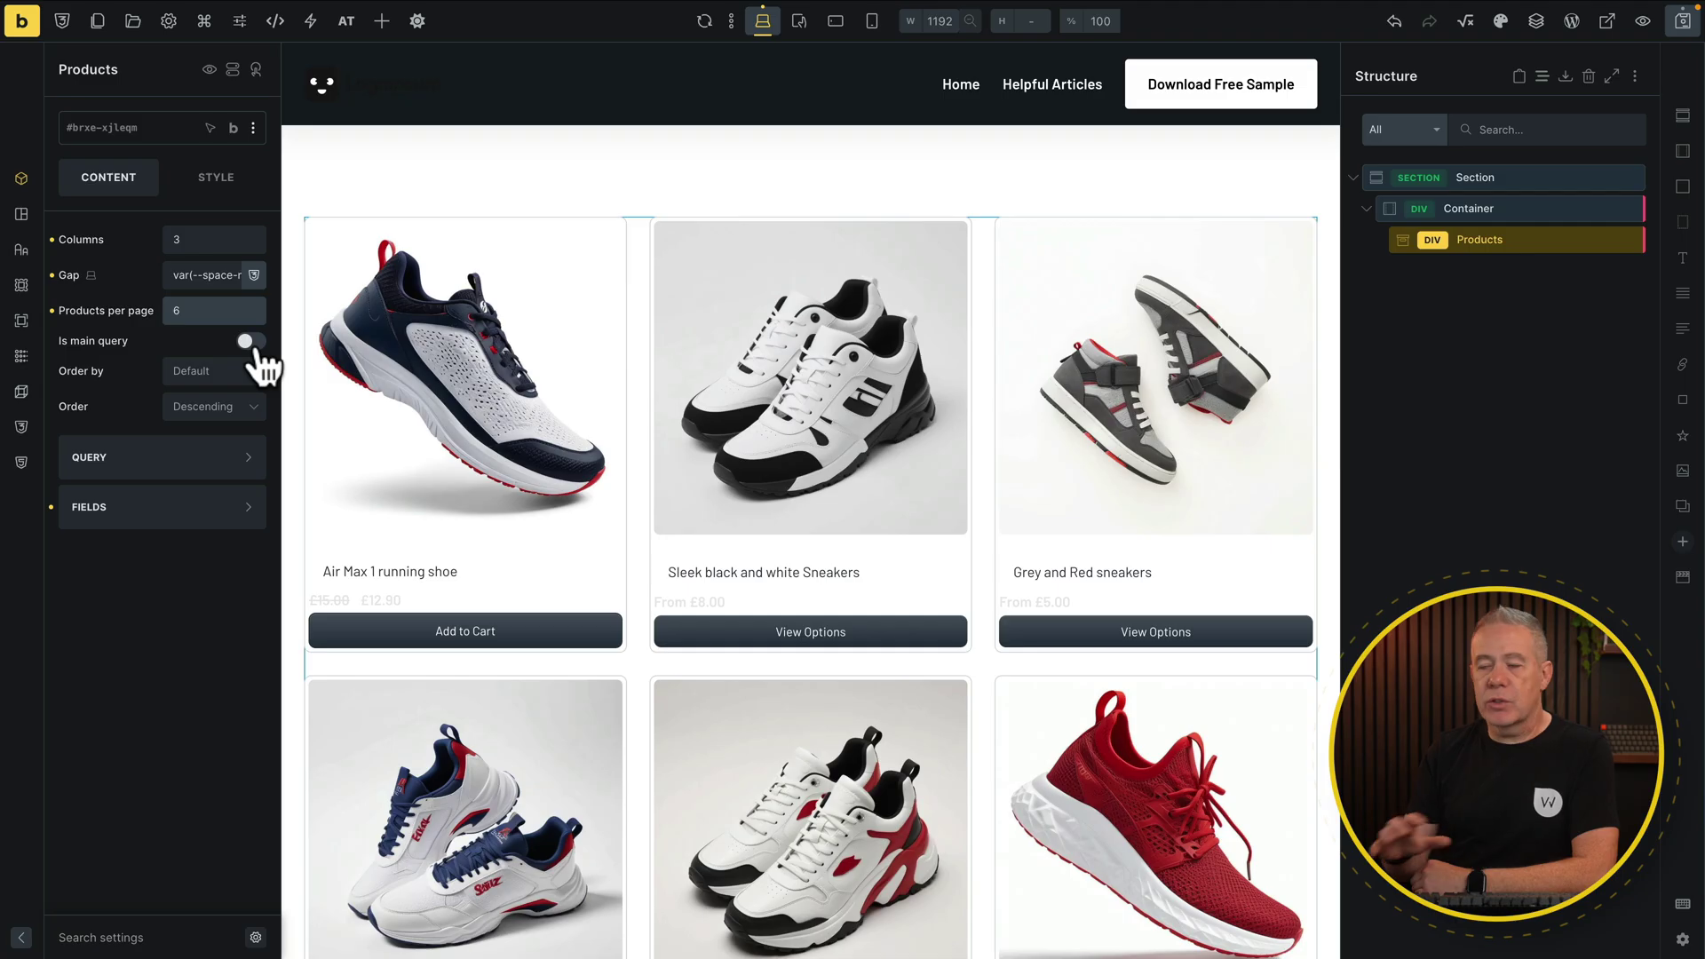
{"action": "scroll", "coordinate": [468, 655], "scroll_direction": "down", "scroll_amount": 5}
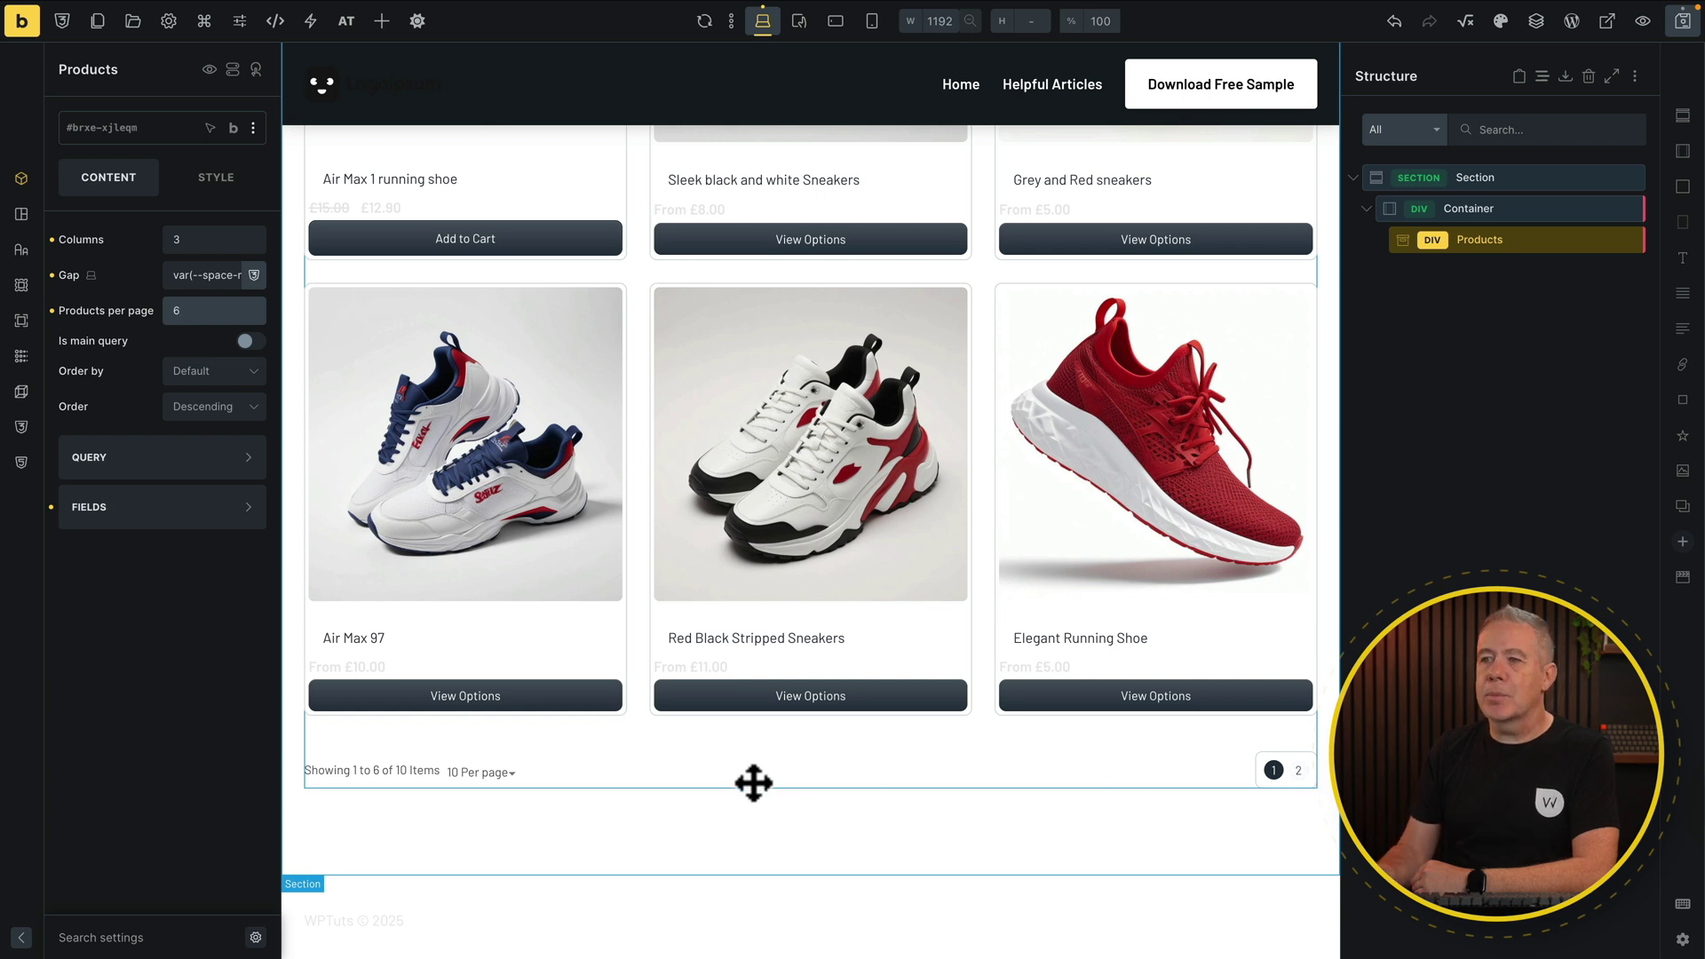
Sort the products by Product Name in ascending order.
{"action": "left_click", "coordinate": [238, 373]}
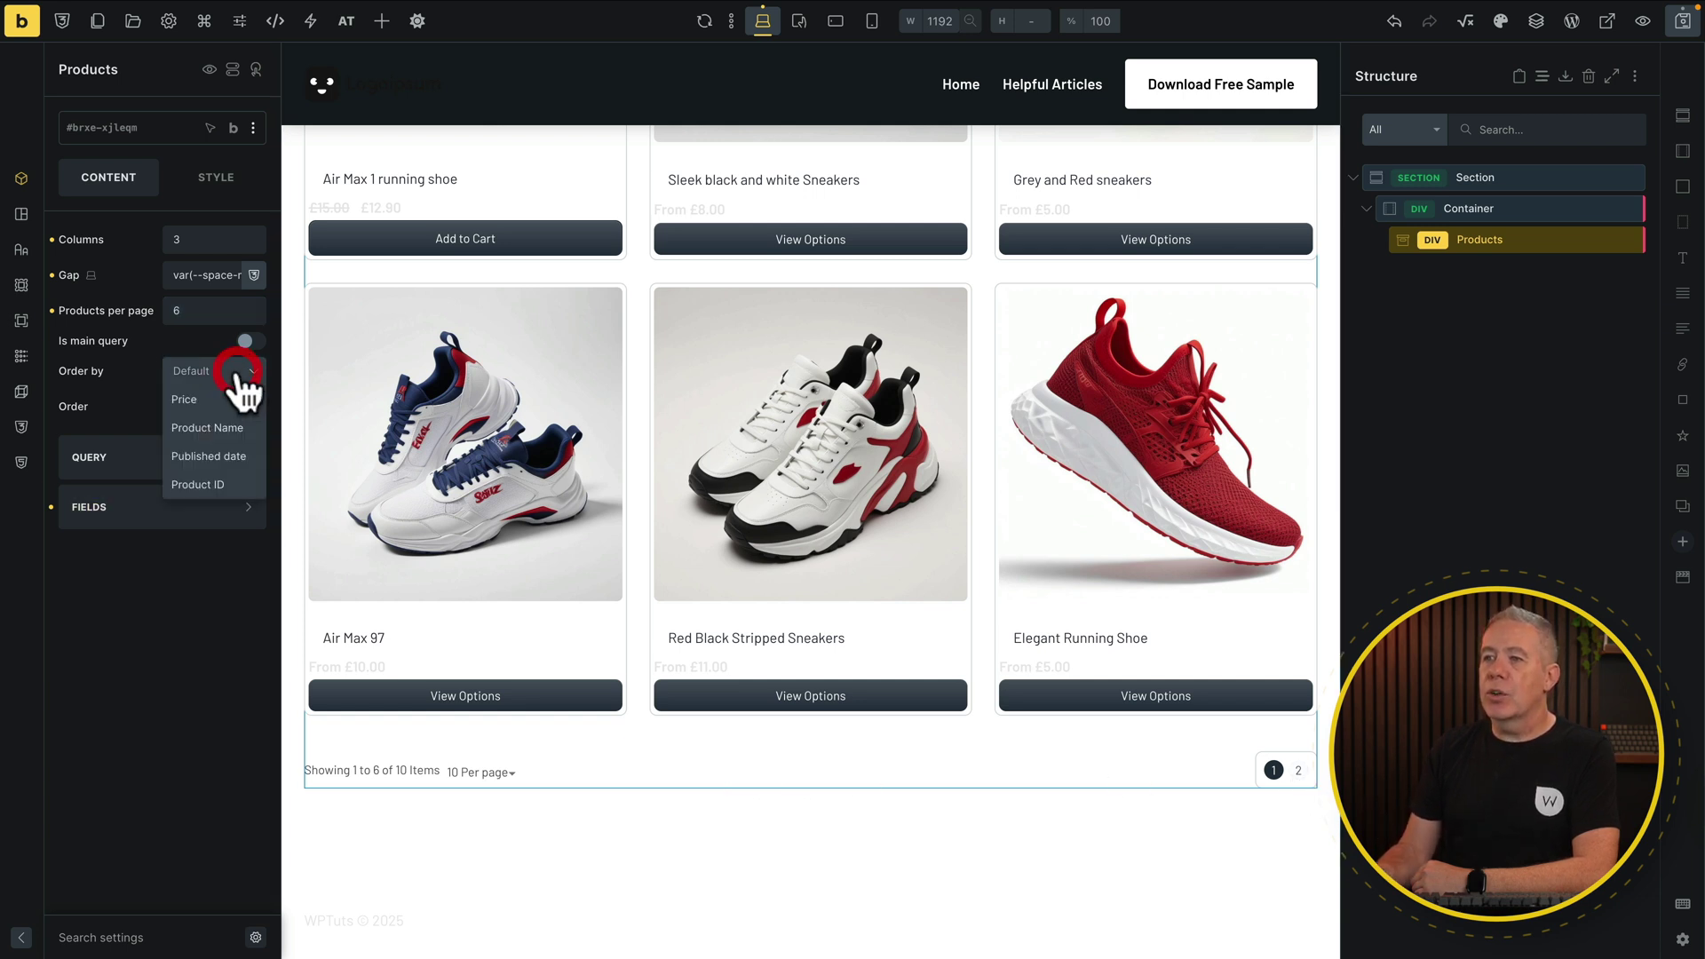
{"action": "left_click", "coordinate": [235, 428]}
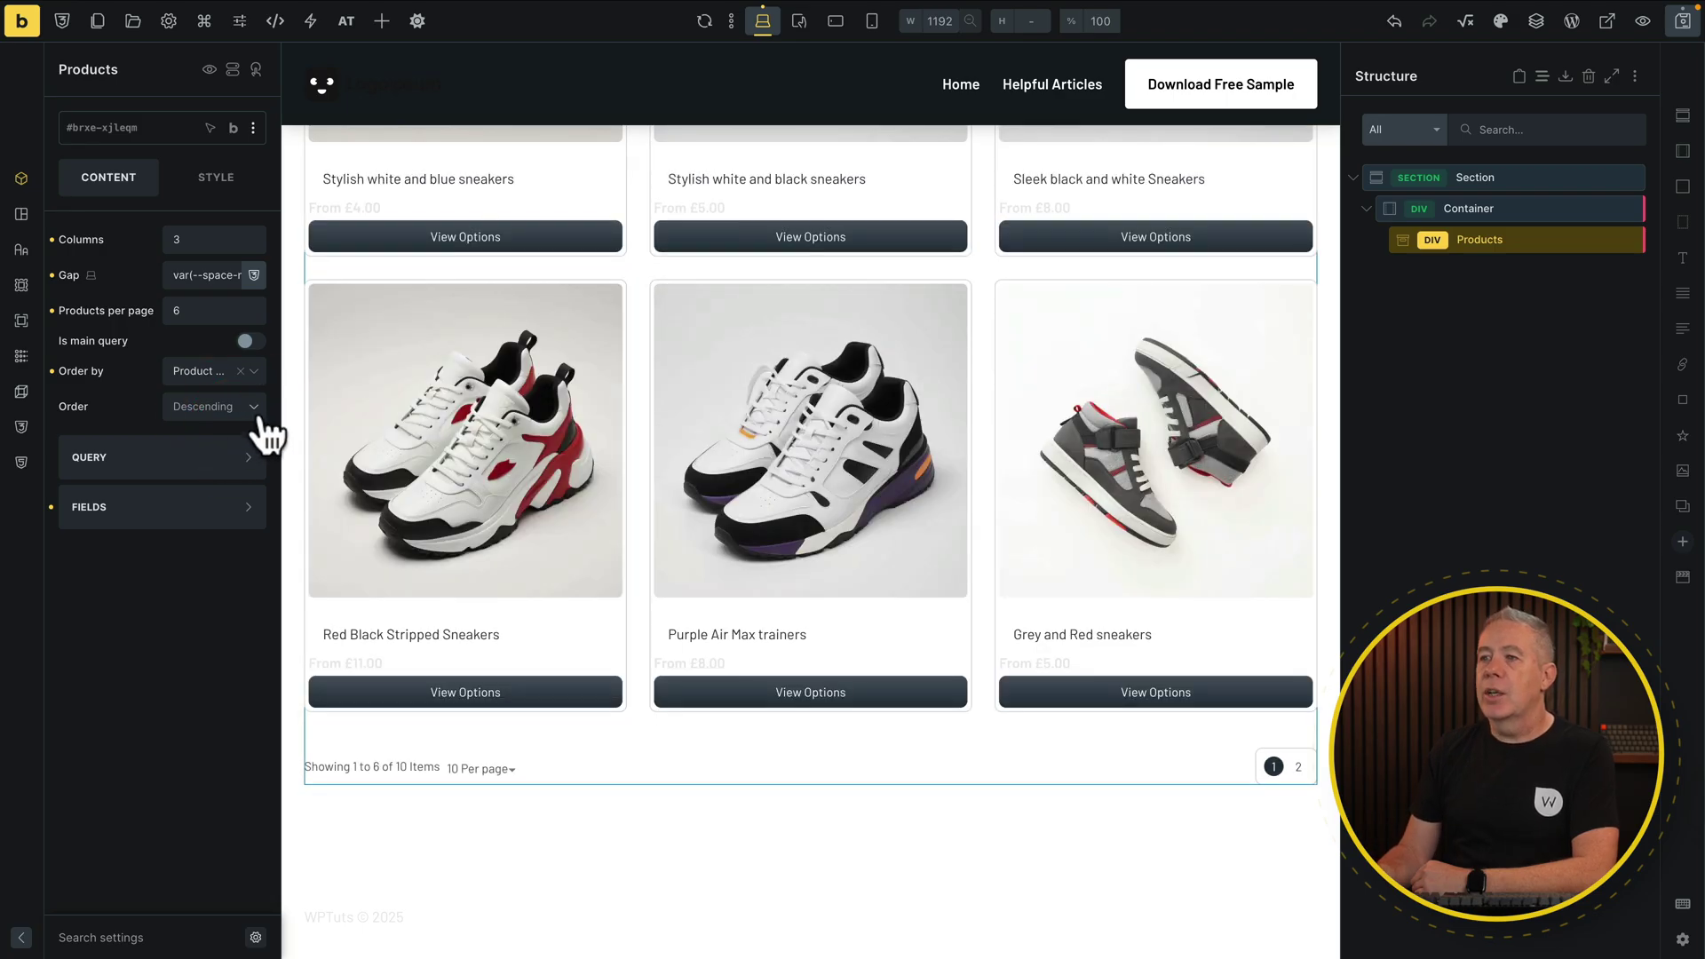
{"action": "left_click", "coordinate": [258, 406]}
{"action": "left_click", "coordinate": [231, 433]}
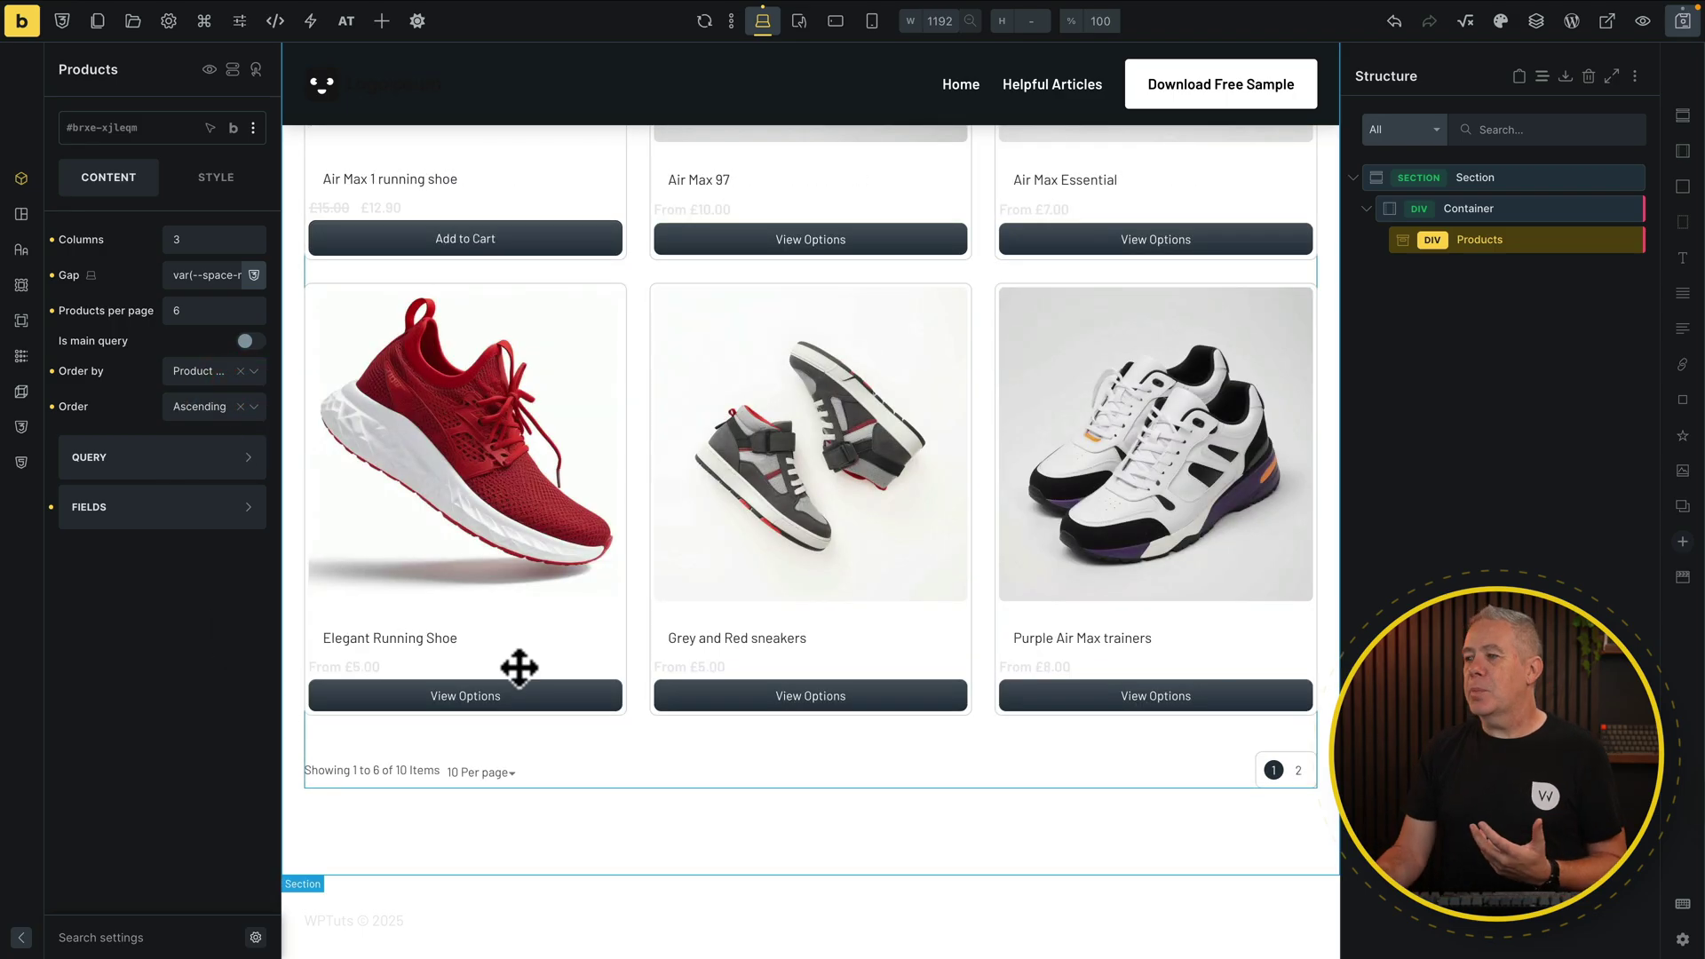
{"action": "scroll", "coordinate": [520, 675], "scroll_direction": "up", "scroll_amount": 3}
{"action": "scroll", "coordinate": [524, 679], "scroll_direction": "up", "scroll_amount": 2}
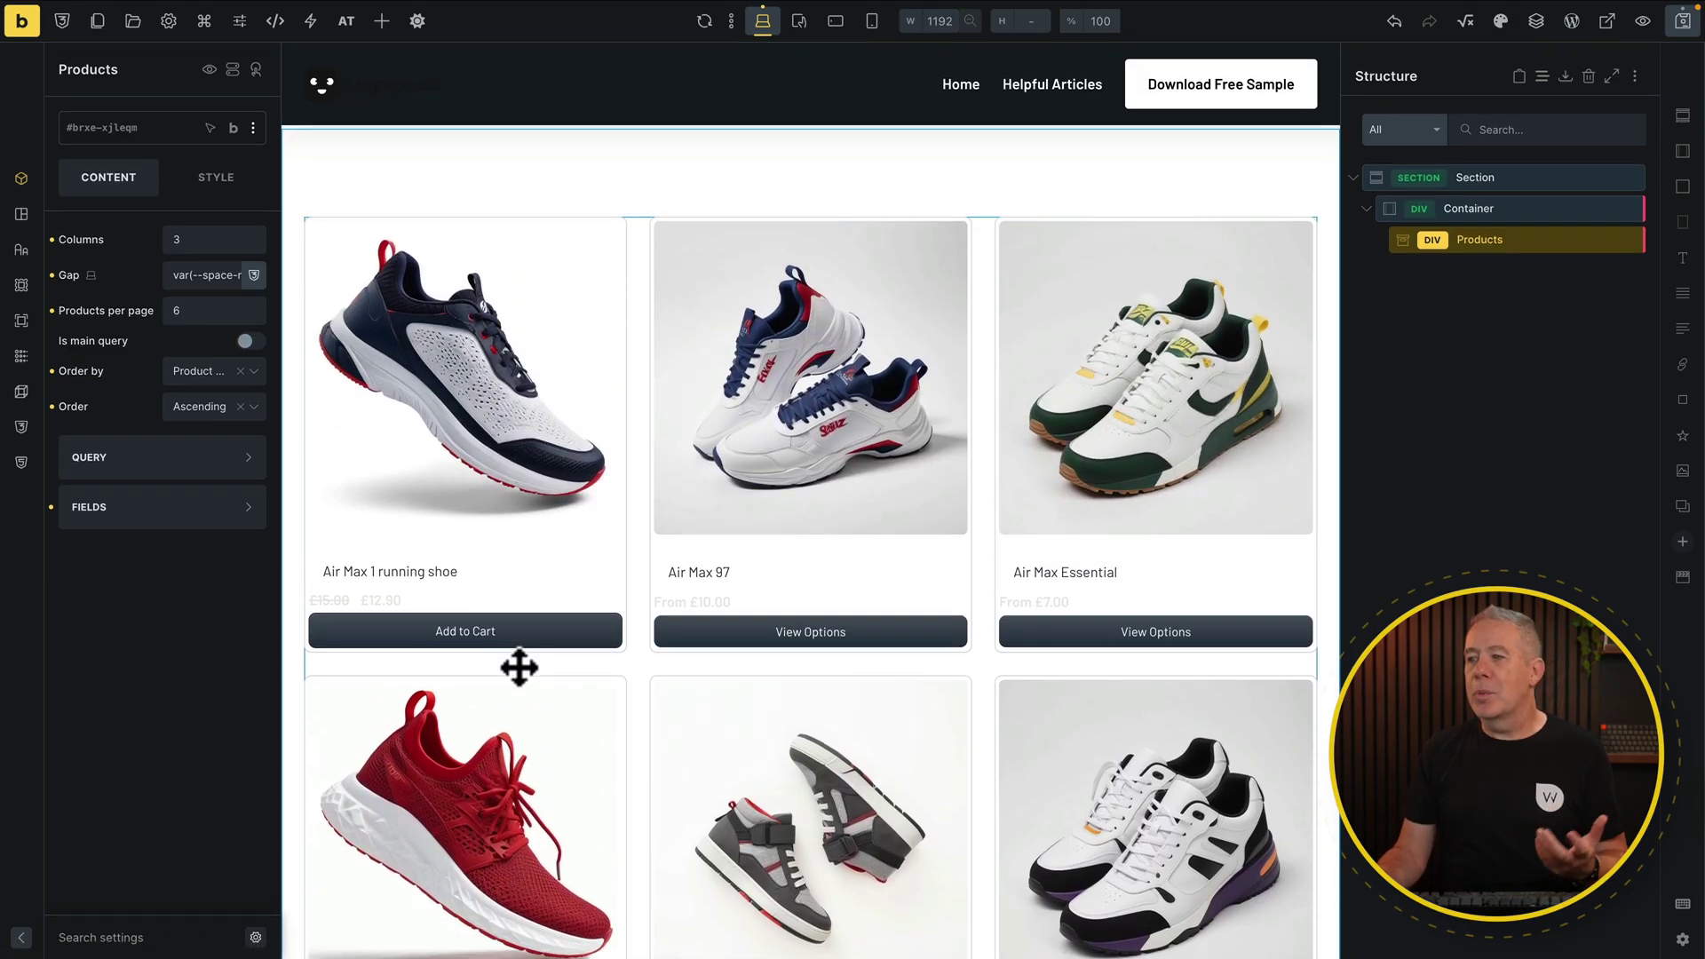
Set the product query's Product type to Variations.
{"action": "left_click", "coordinate": [184, 446]}
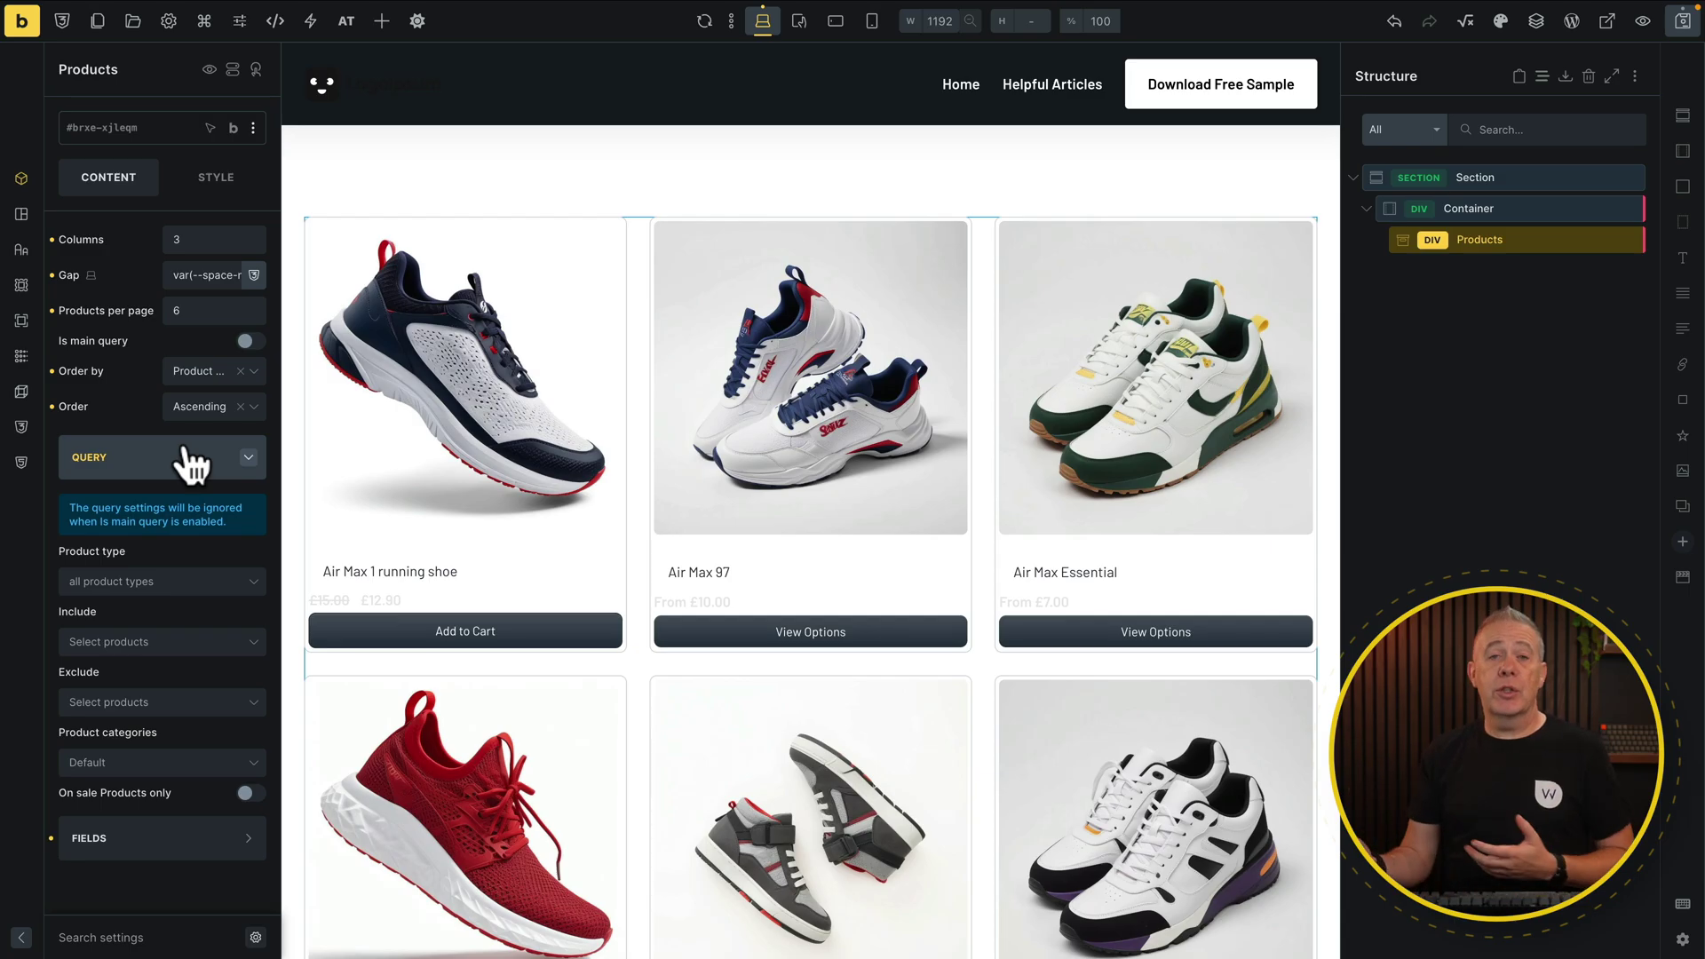
{"action": "left_click", "coordinate": [195, 588]}
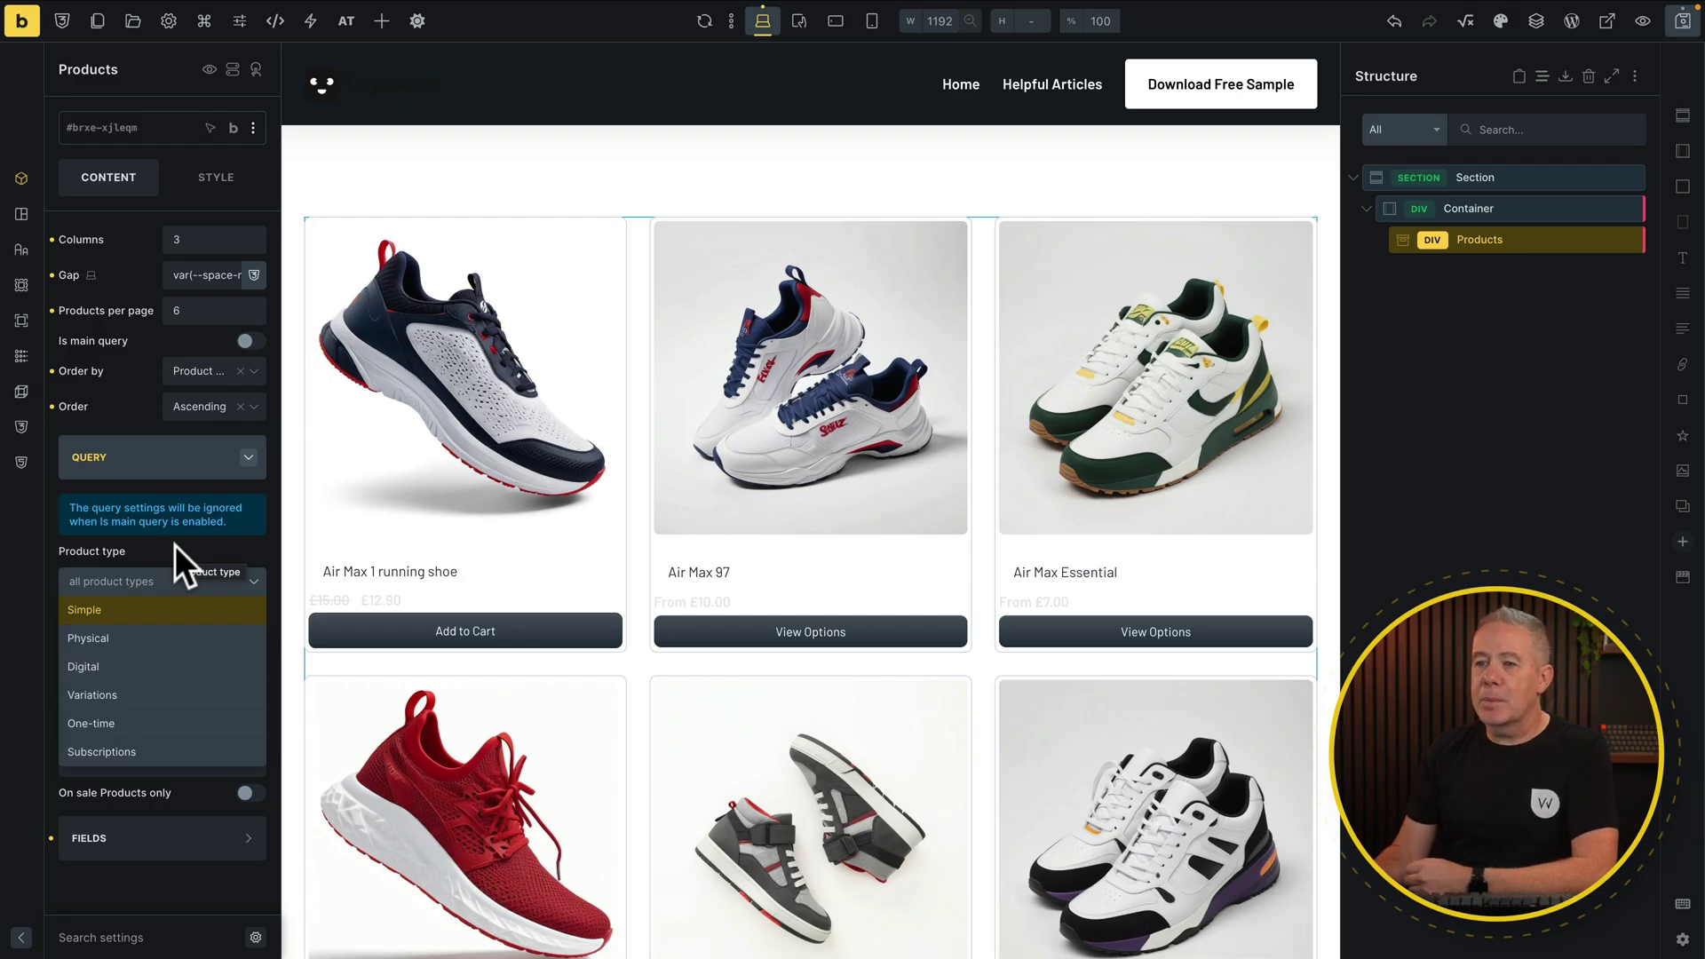
{"action": "left_click", "coordinate": [158, 610]}
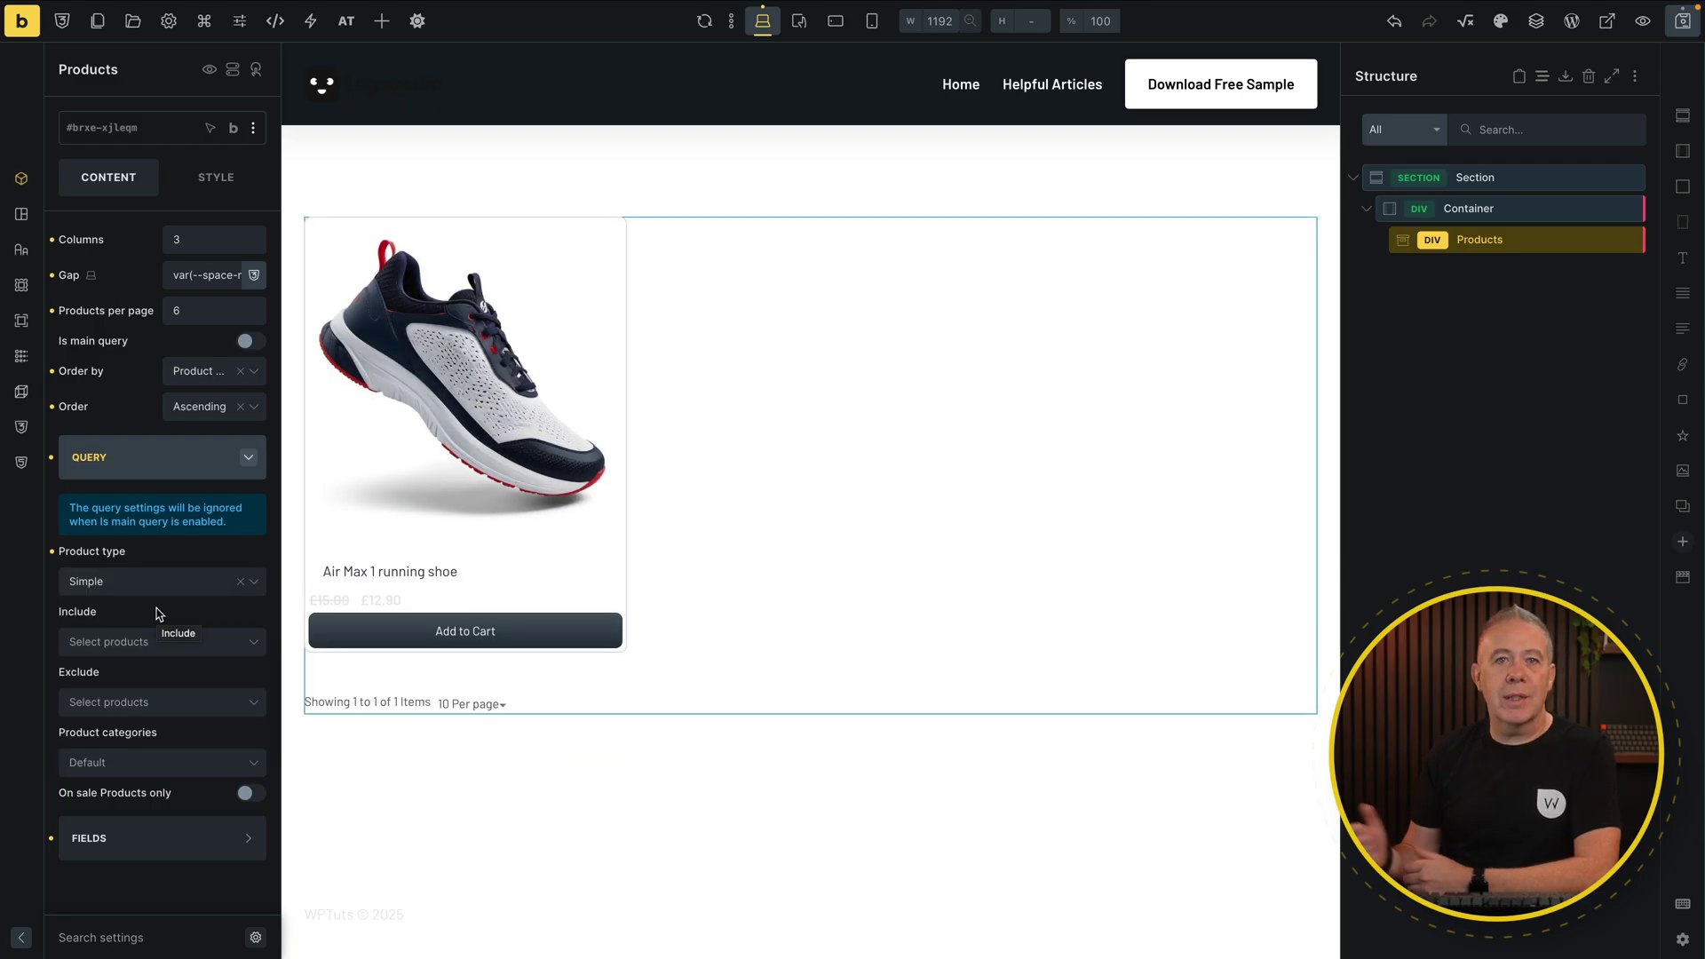
{"action": "left_click", "coordinate": [237, 588]}
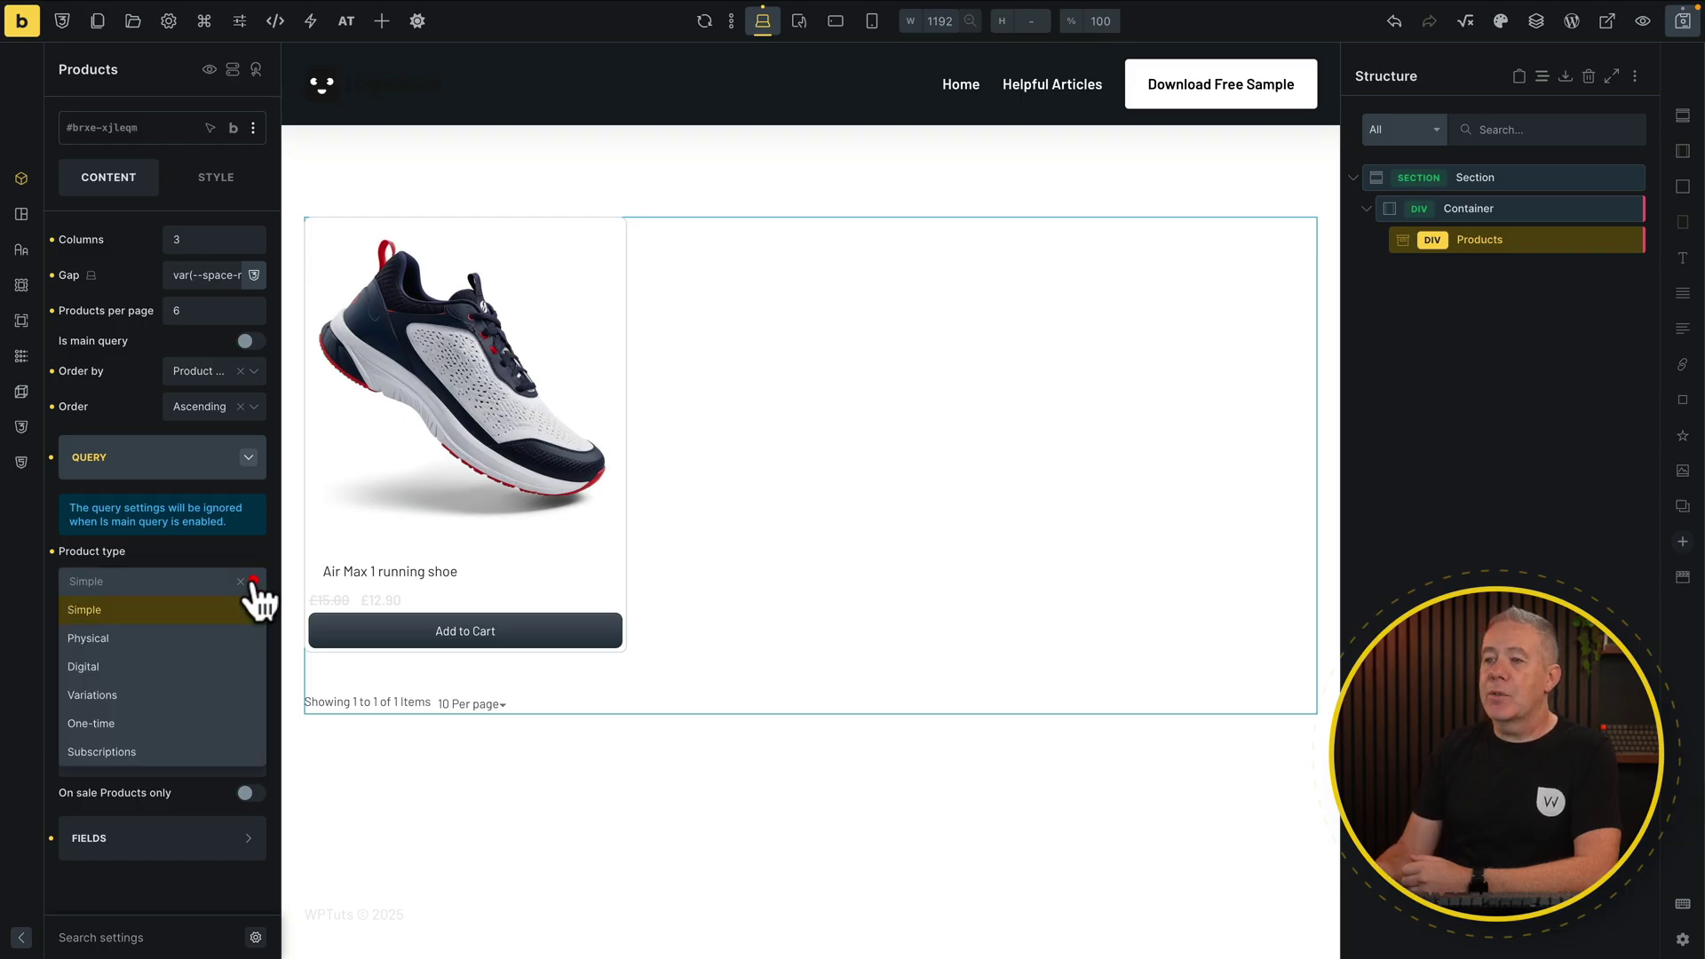
{"action": "left_click", "coordinate": [160, 697]}
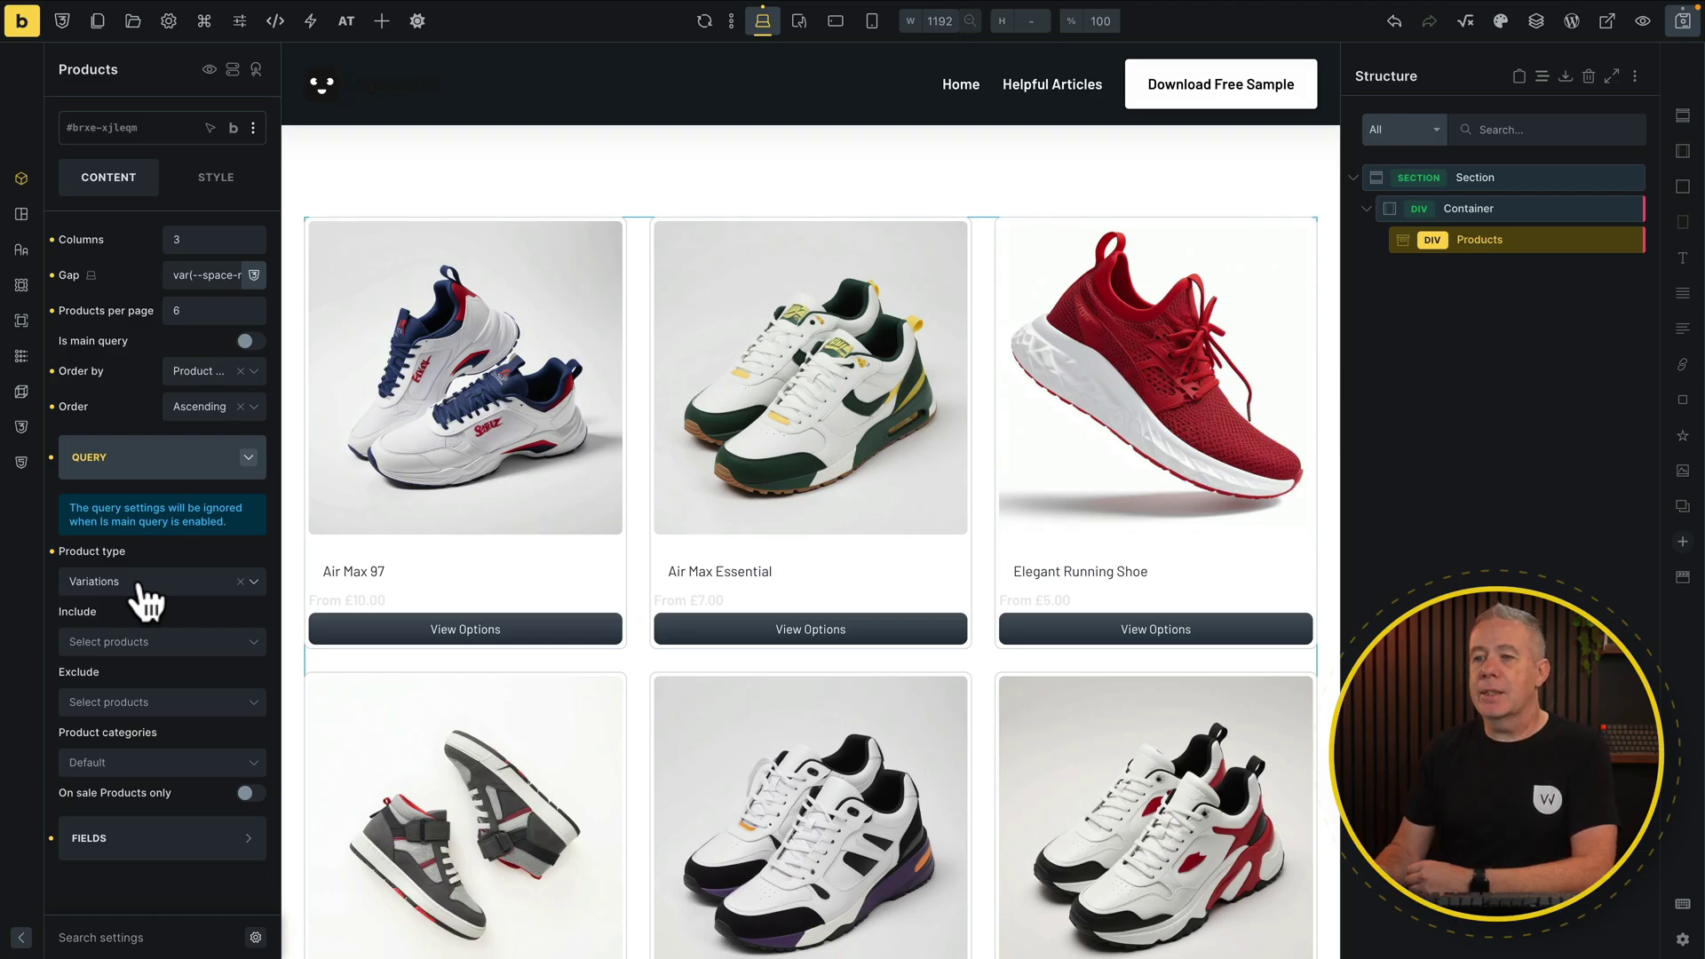
Filter the query to the Mens Shoes product category and collapse QUERY.
{"action": "left_click", "coordinate": [217, 646]}
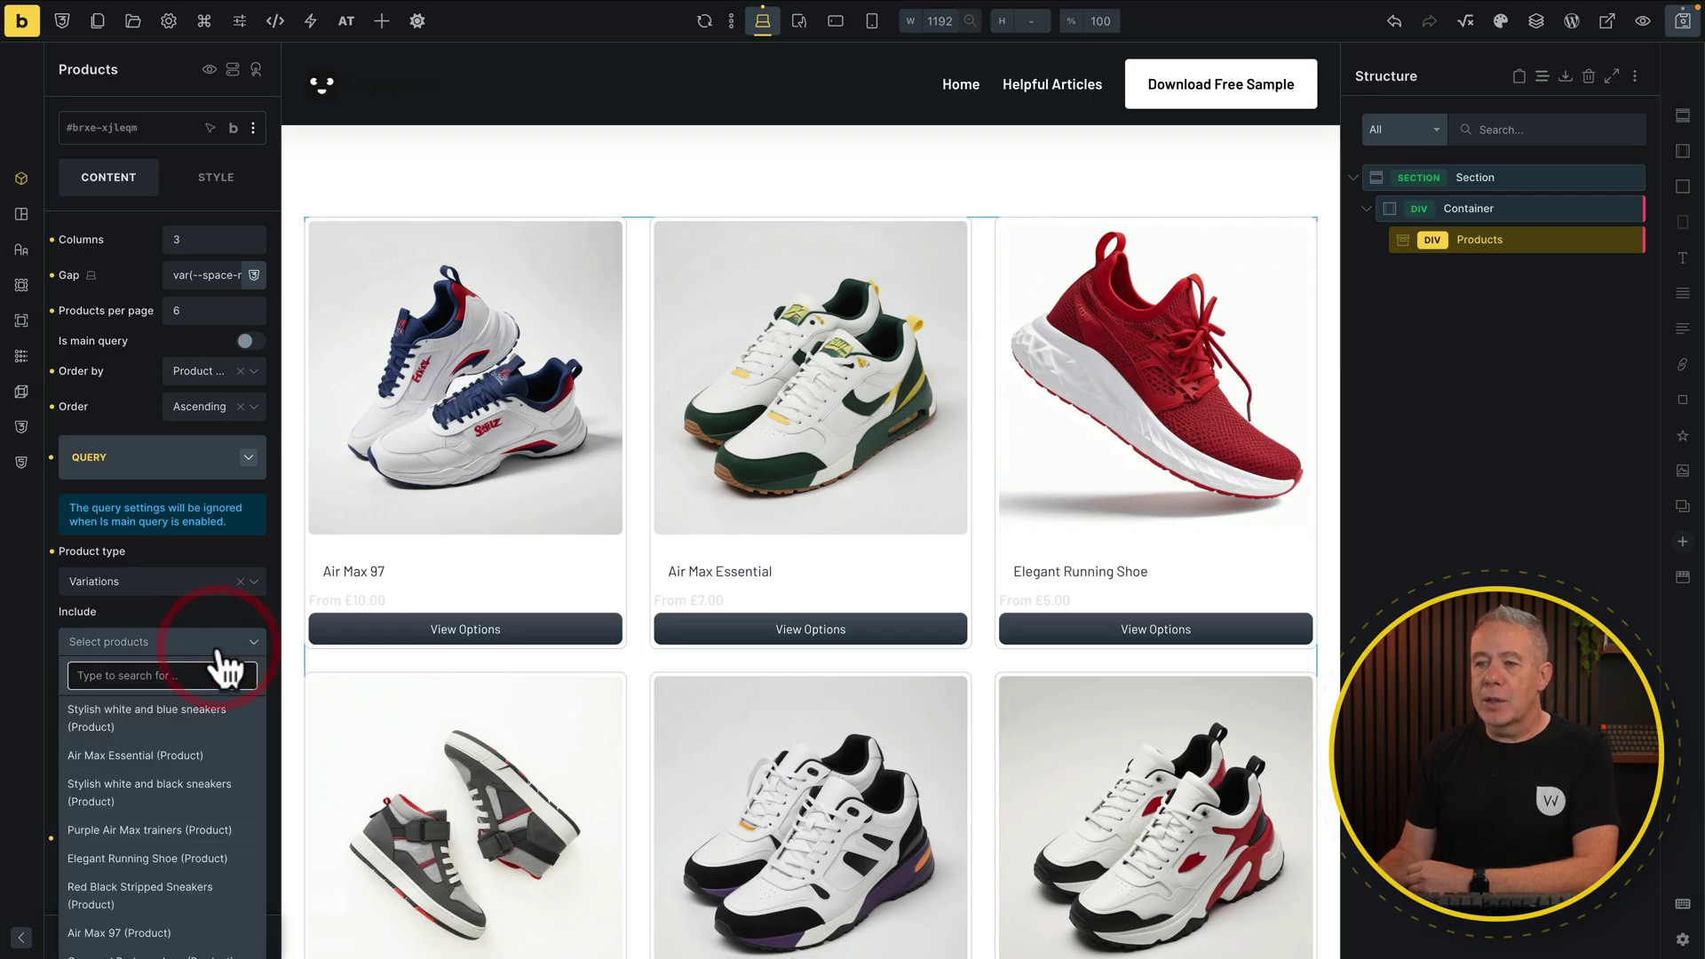
{"action": "left_click", "coordinate": [220, 611]}
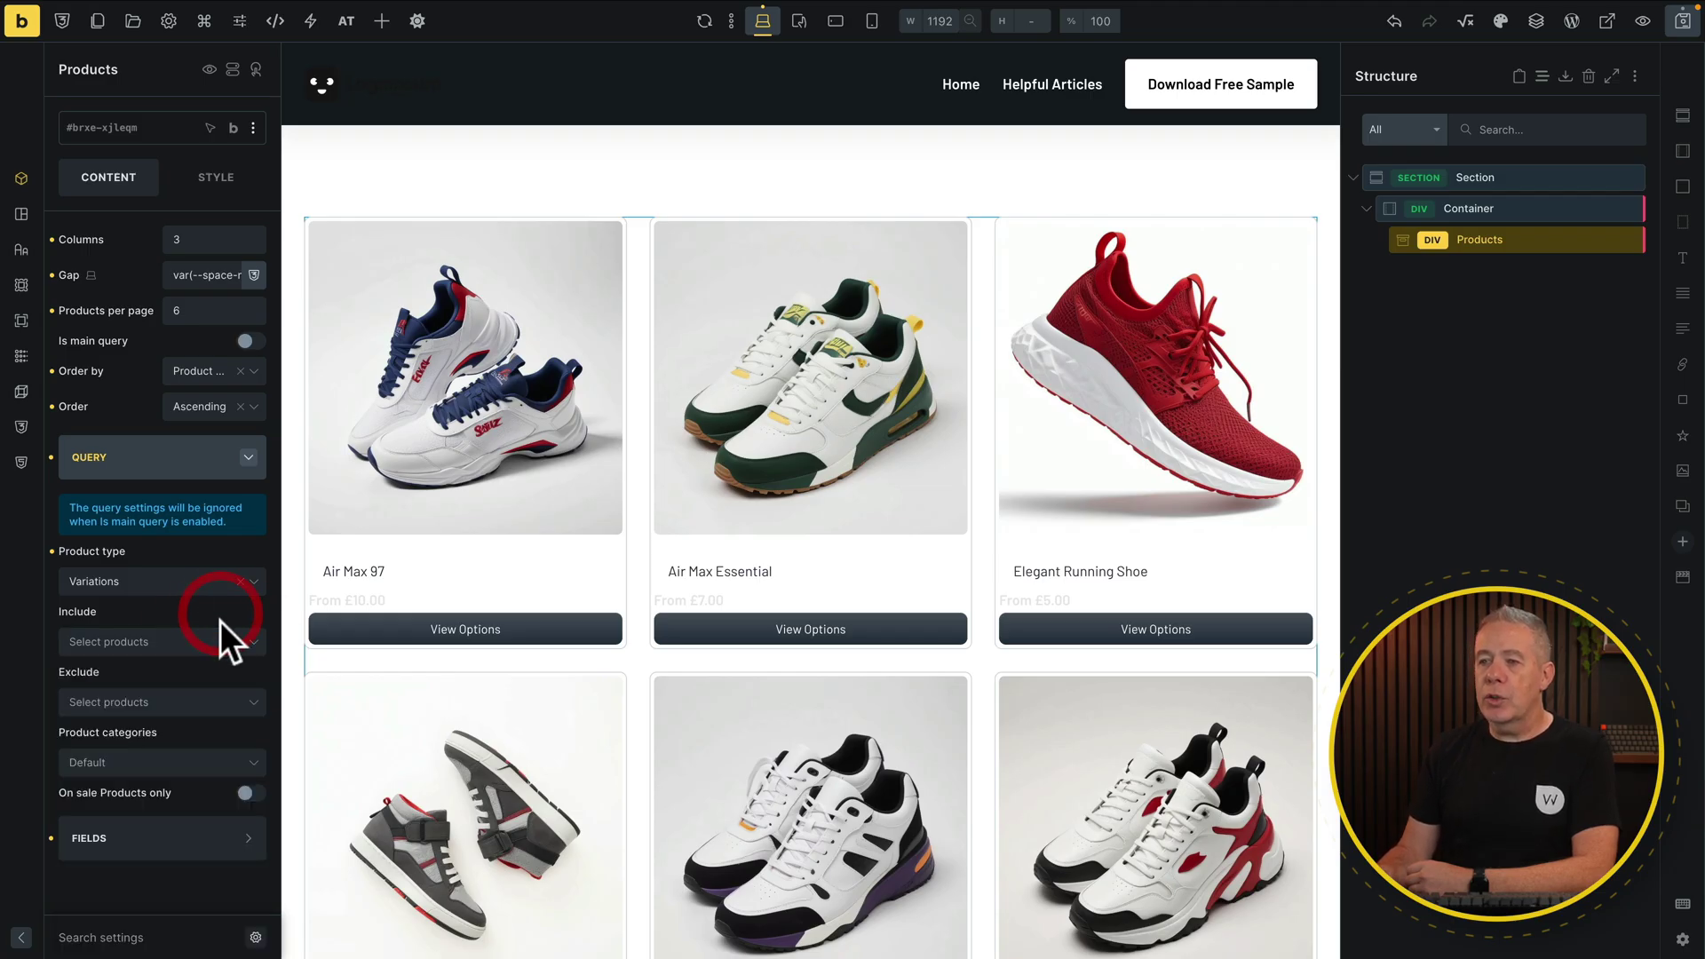
{"action": "left_click", "coordinate": [218, 762]}
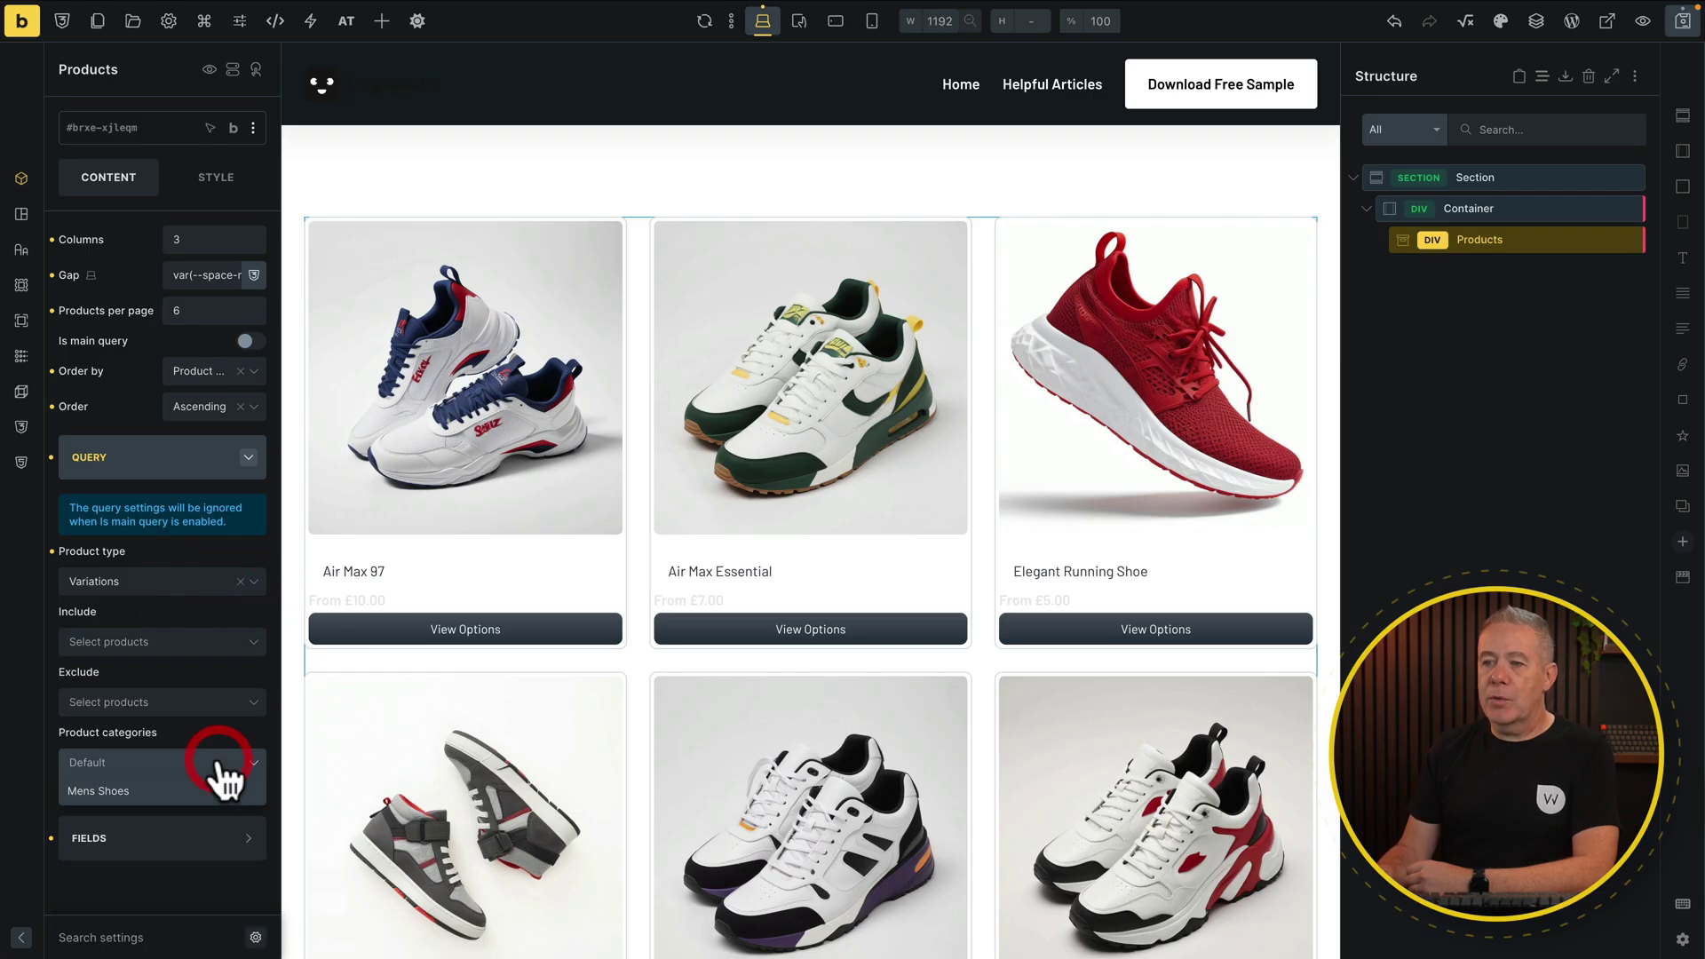
{"action": "left_click", "coordinate": [136, 792]}
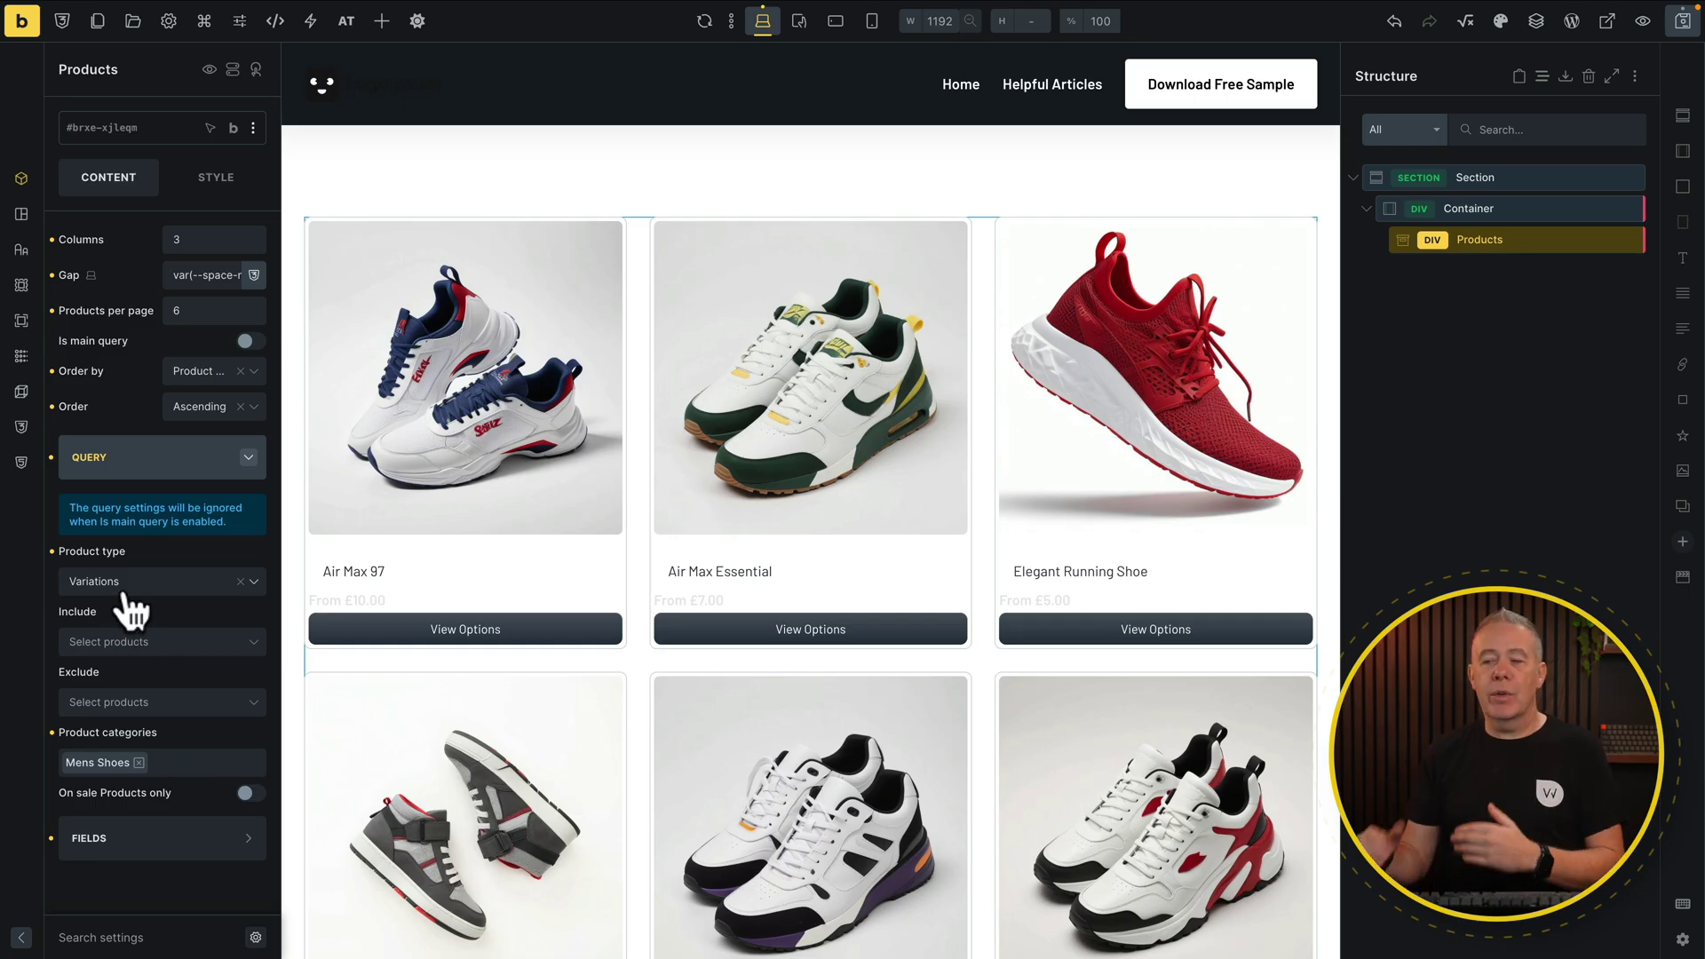
{"action": "left_click", "coordinate": [248, 460]}
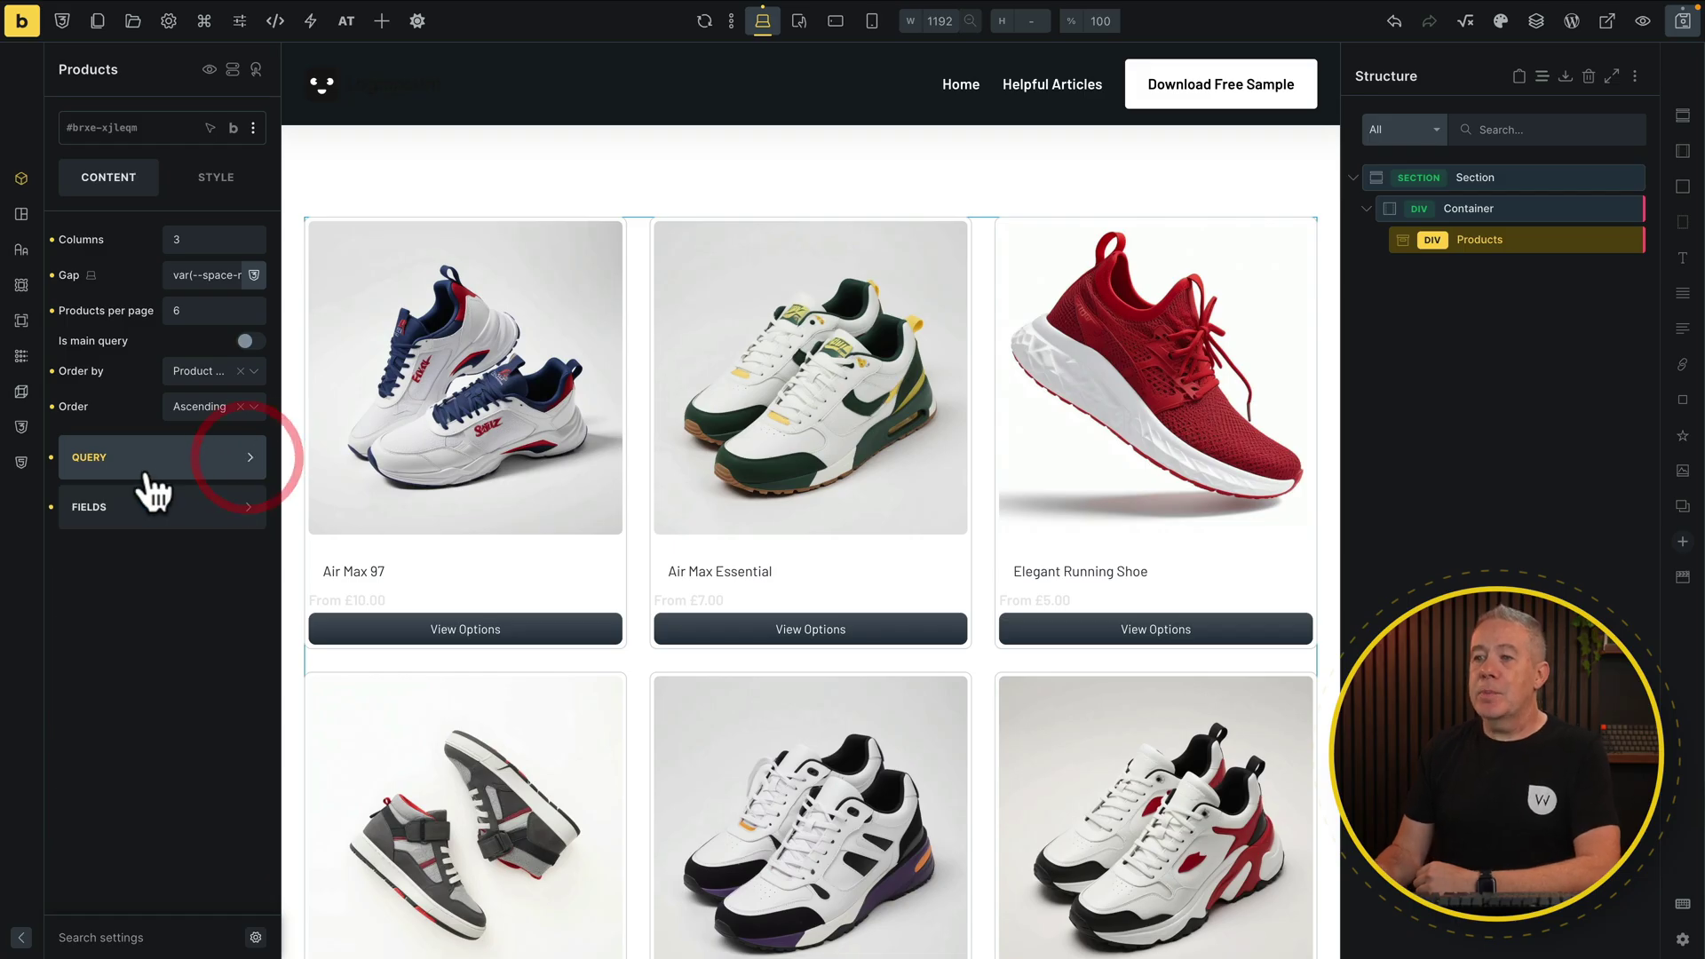
Expand the card's product price field and open its dynamic data tag list.
{"action": "left_click", "coordinate": [213, 515]}
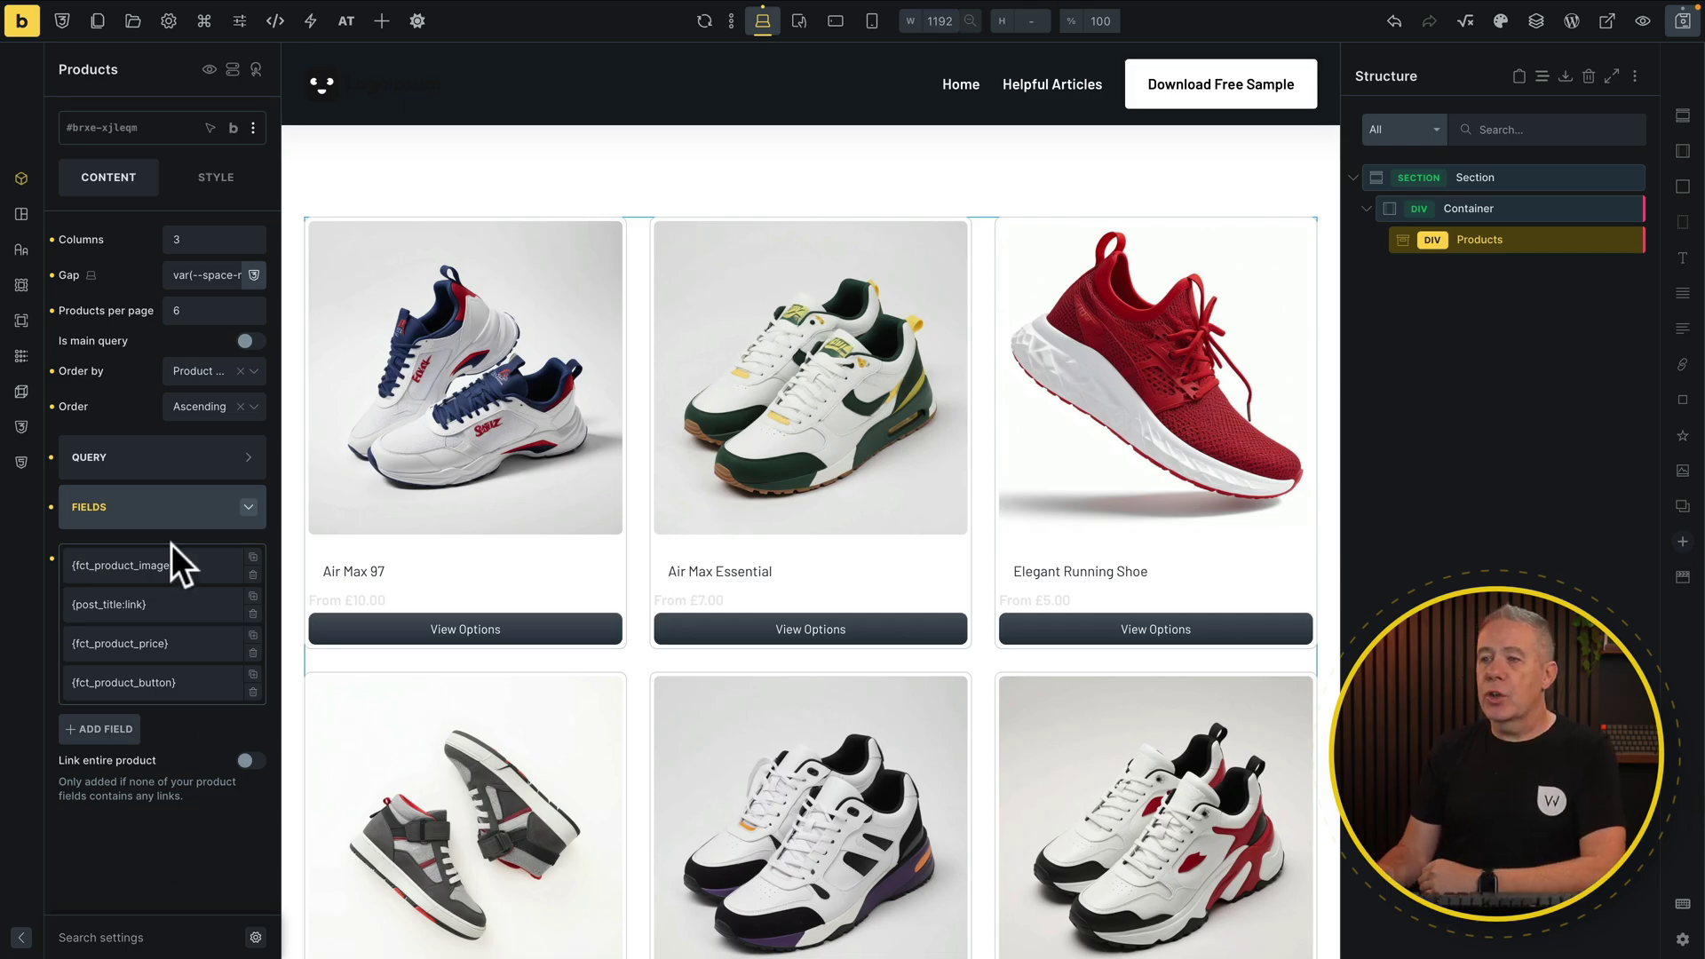
{"action": "left_click", "coordinate": [187, 649]}
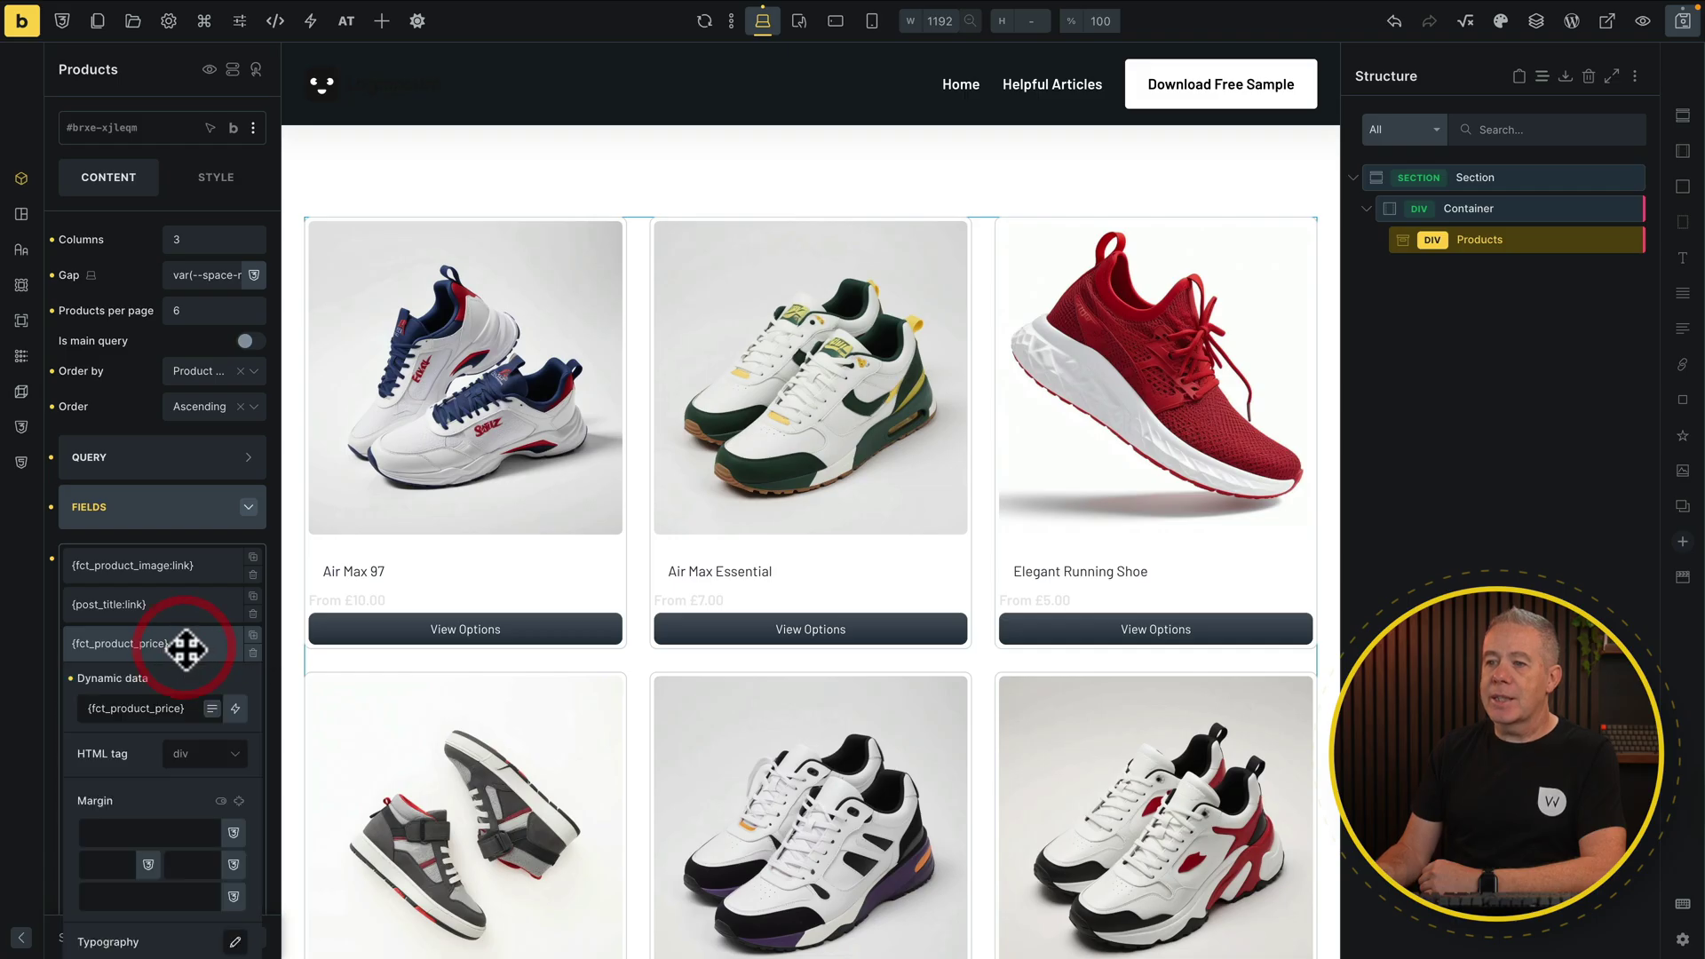
{"action": "scroll", "coordinate": [169, 640], "scroll_direction": "down", "scroll_amount": 3}
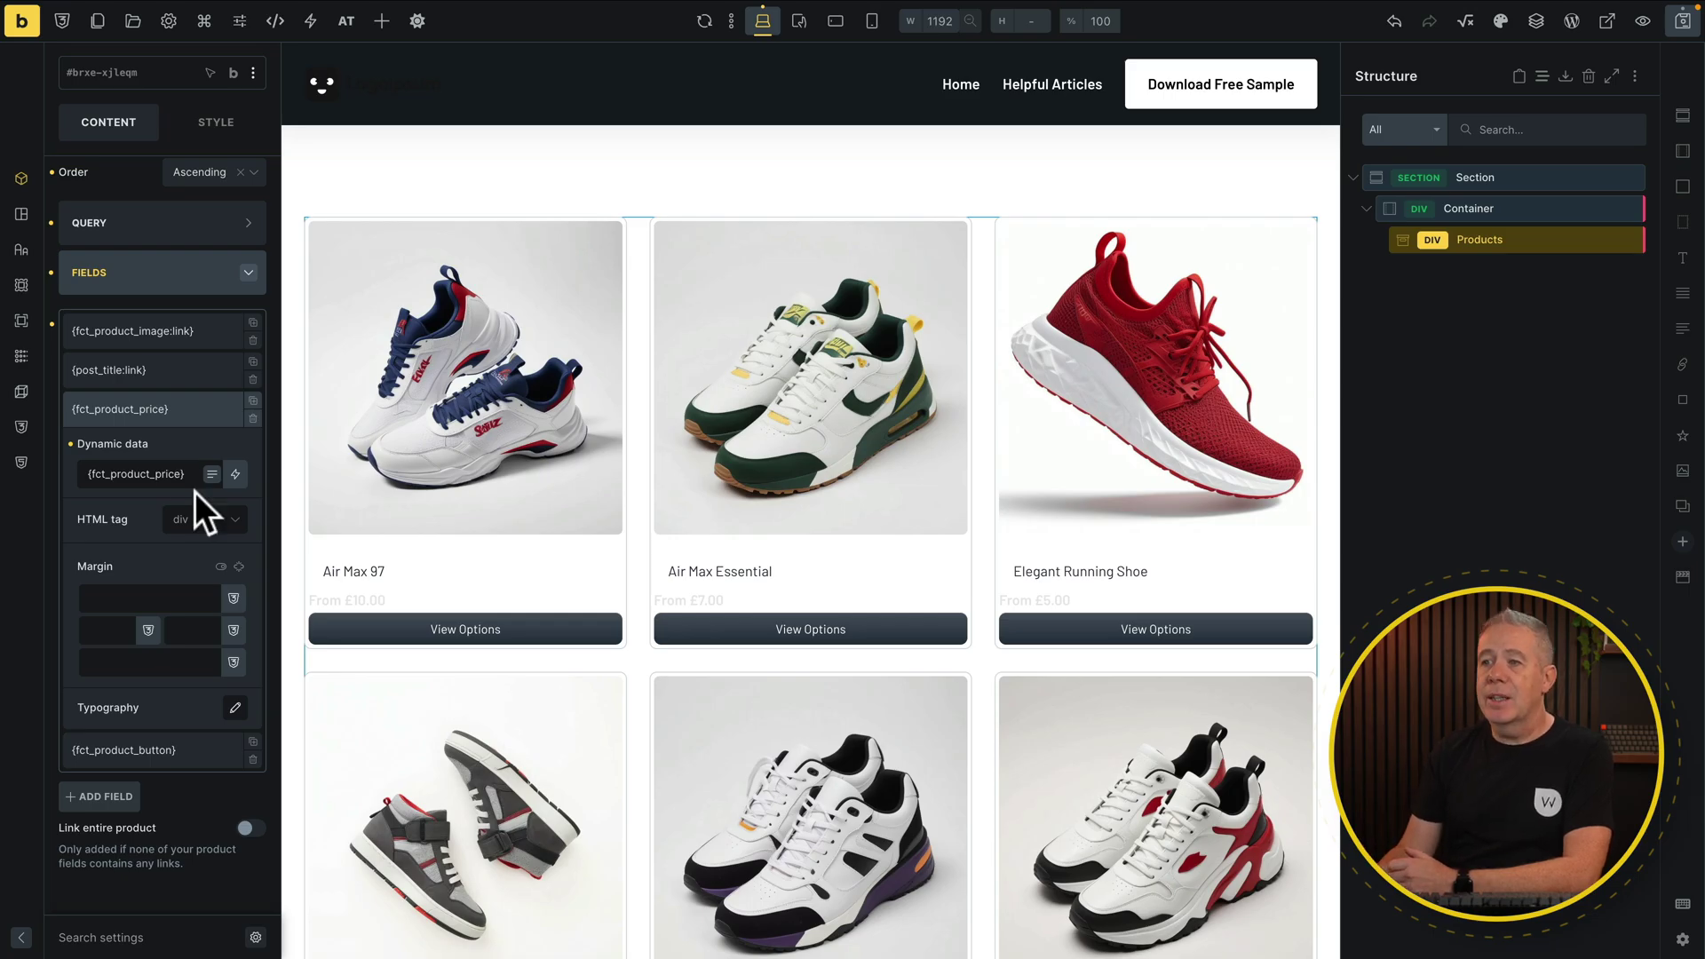
{"action": "left_click", "coordinate": [238, 473]}
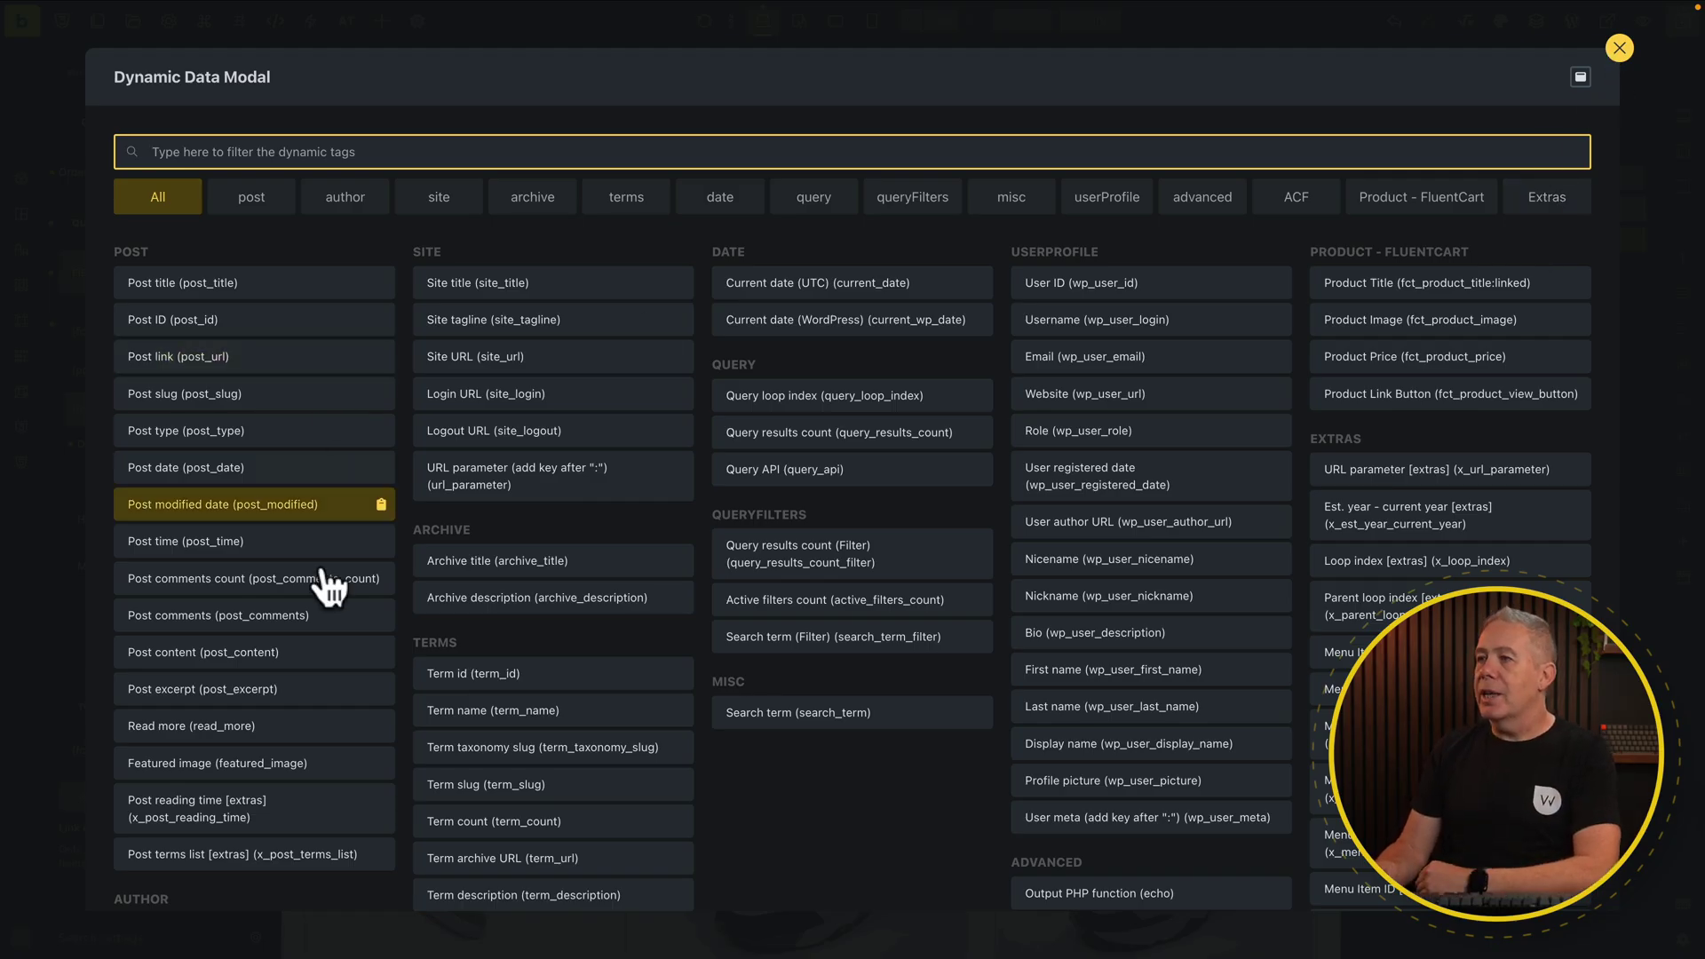
Filter the dynamic data tags to Product - FluentCart, then close the list.
{"action": "left_click", "coordinate": [1446, 200]}
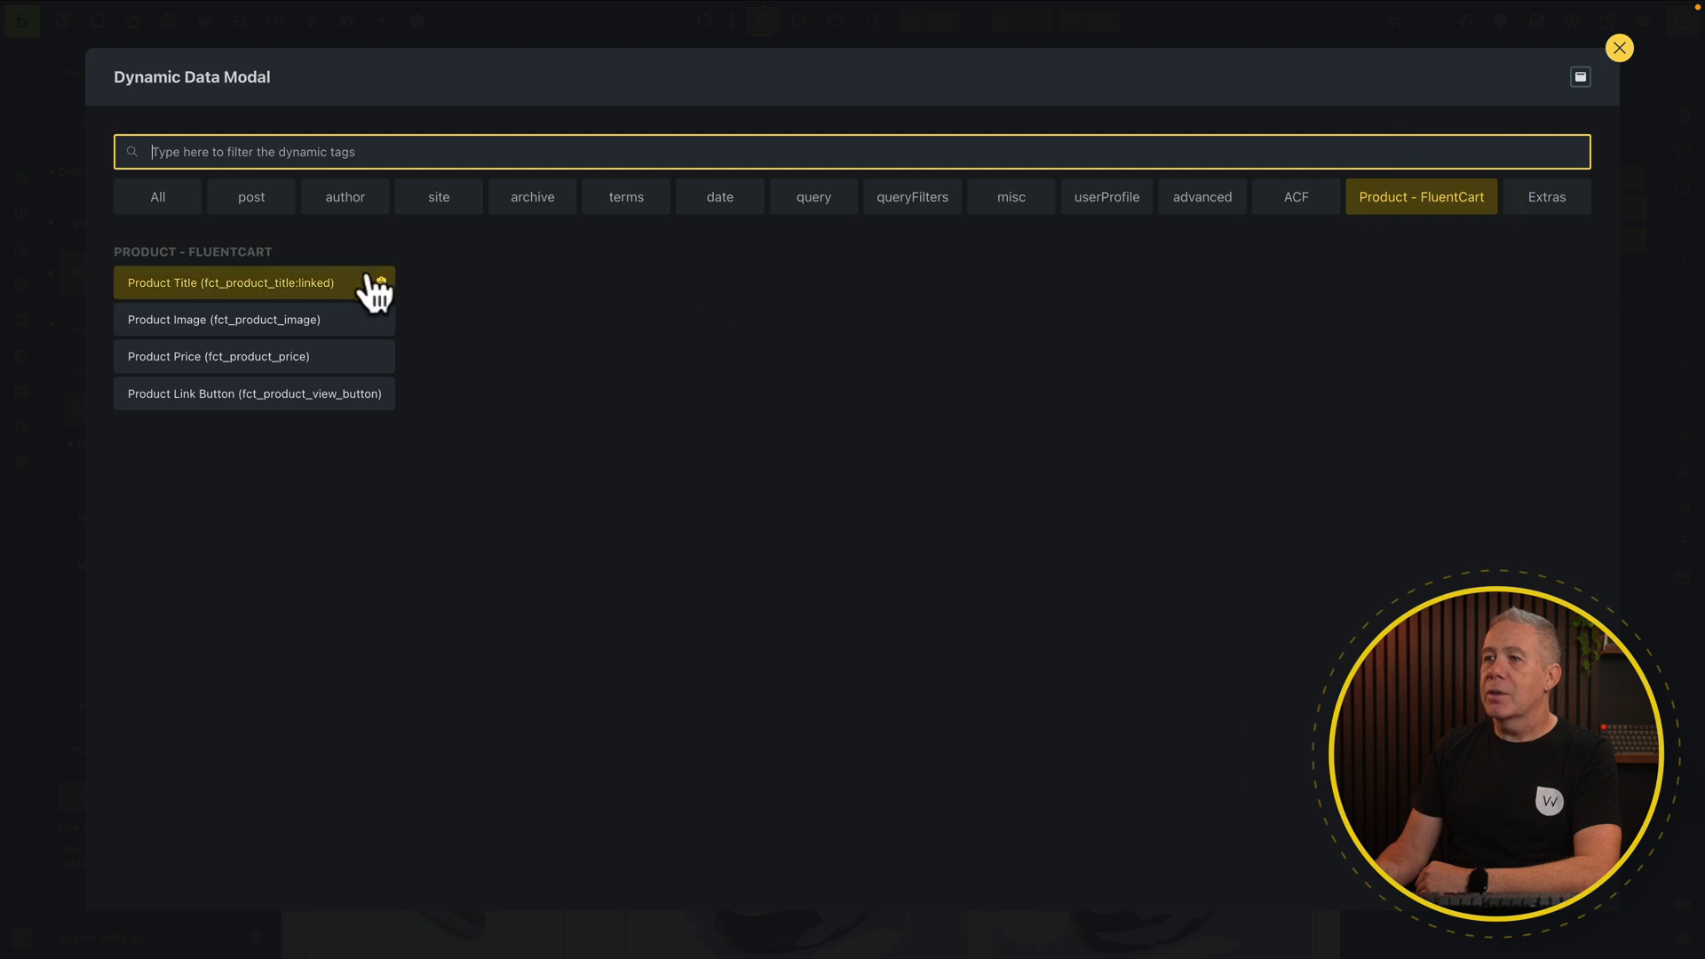
{"action": "left_click", "coordinate": [1618, 47]}
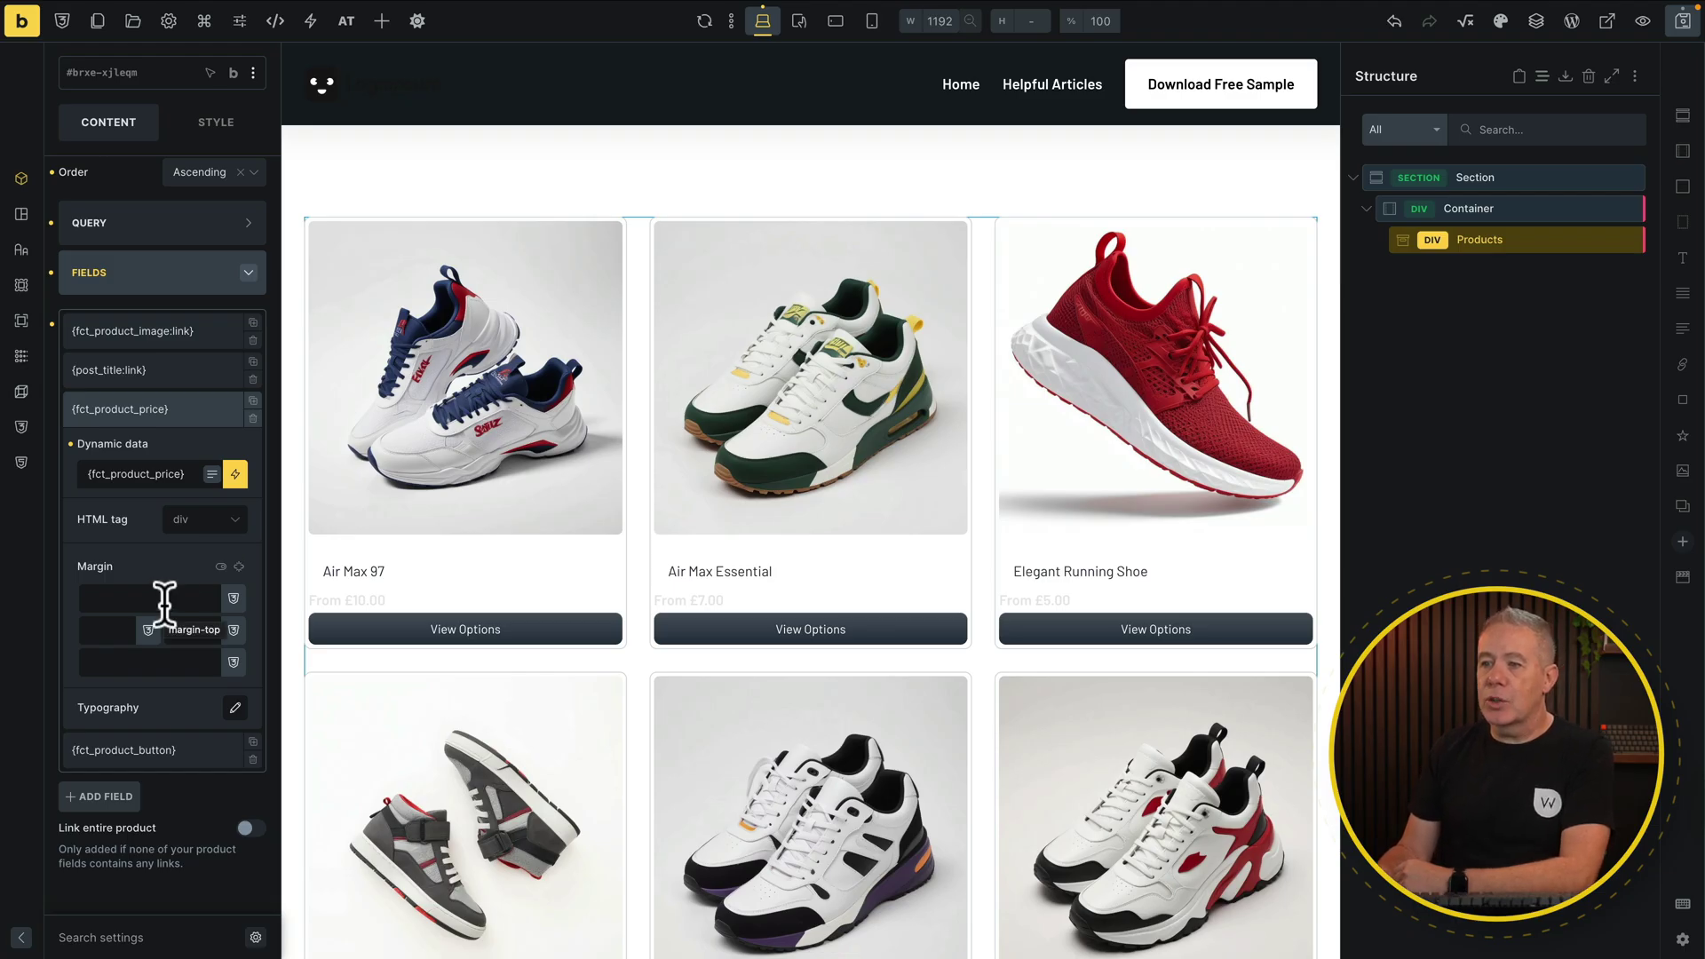
Give the price field a dark Core text colour and a var(--space-s) left margin.
{"action": "left_click", "coordinate": [235, 707]}
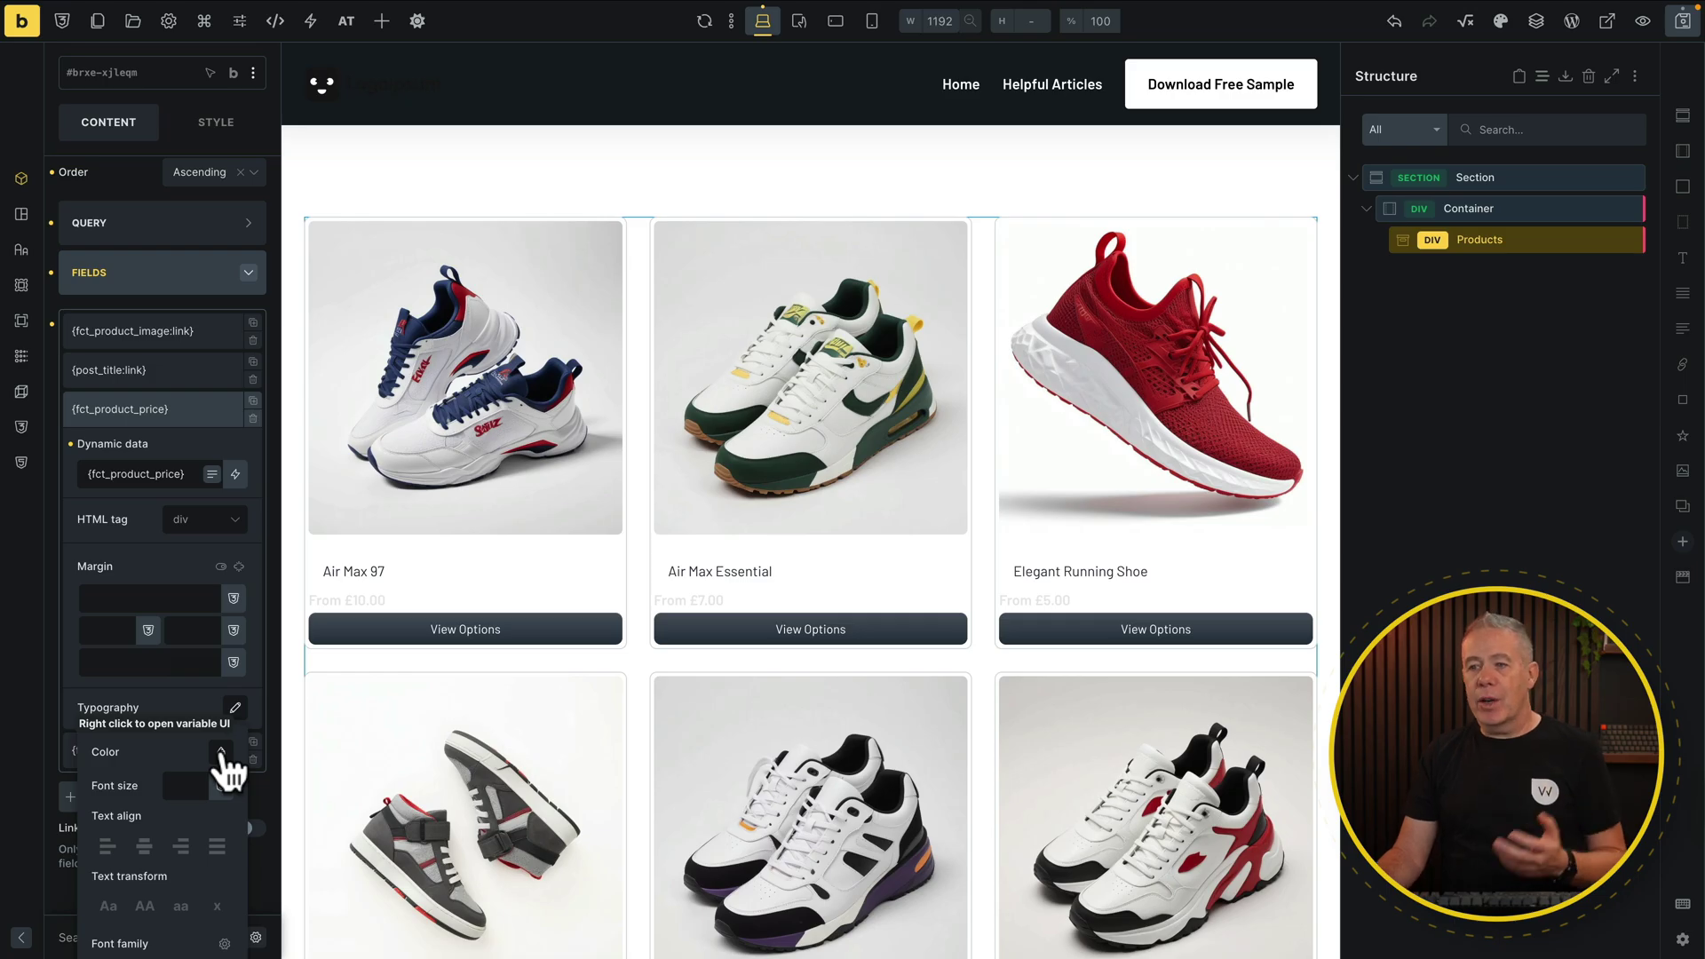
{"action": "left_click", "coordinate": [221, 753]}
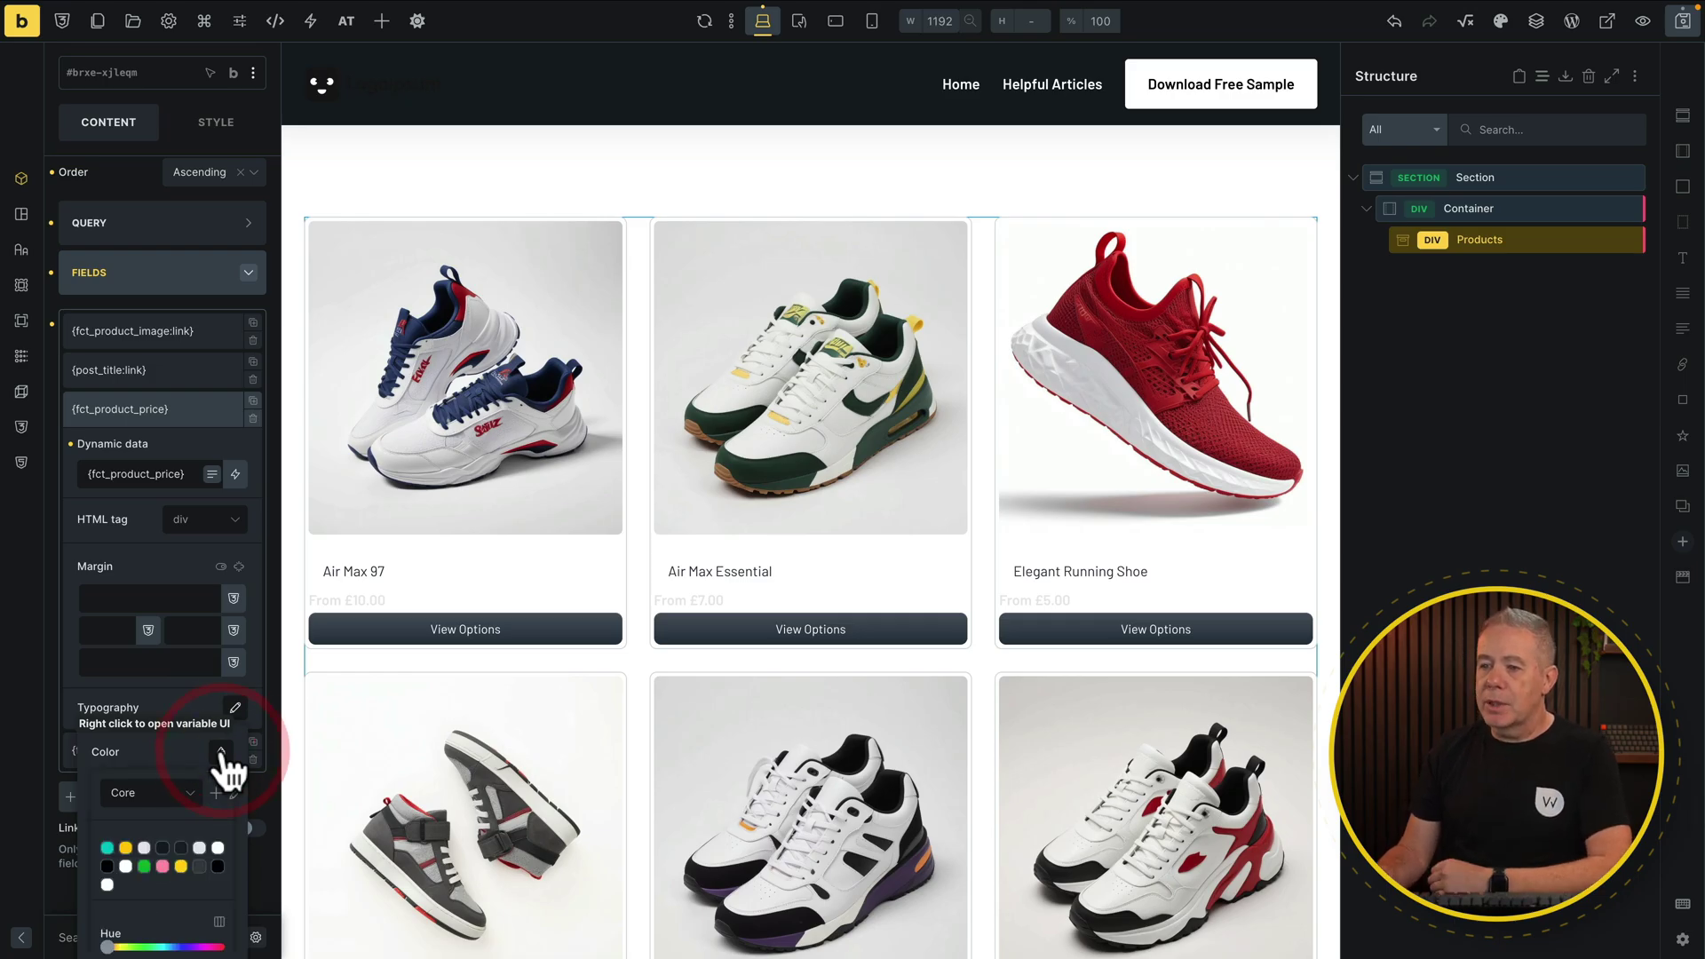
{"action": "left_click", "coordinate": [163, 848]}
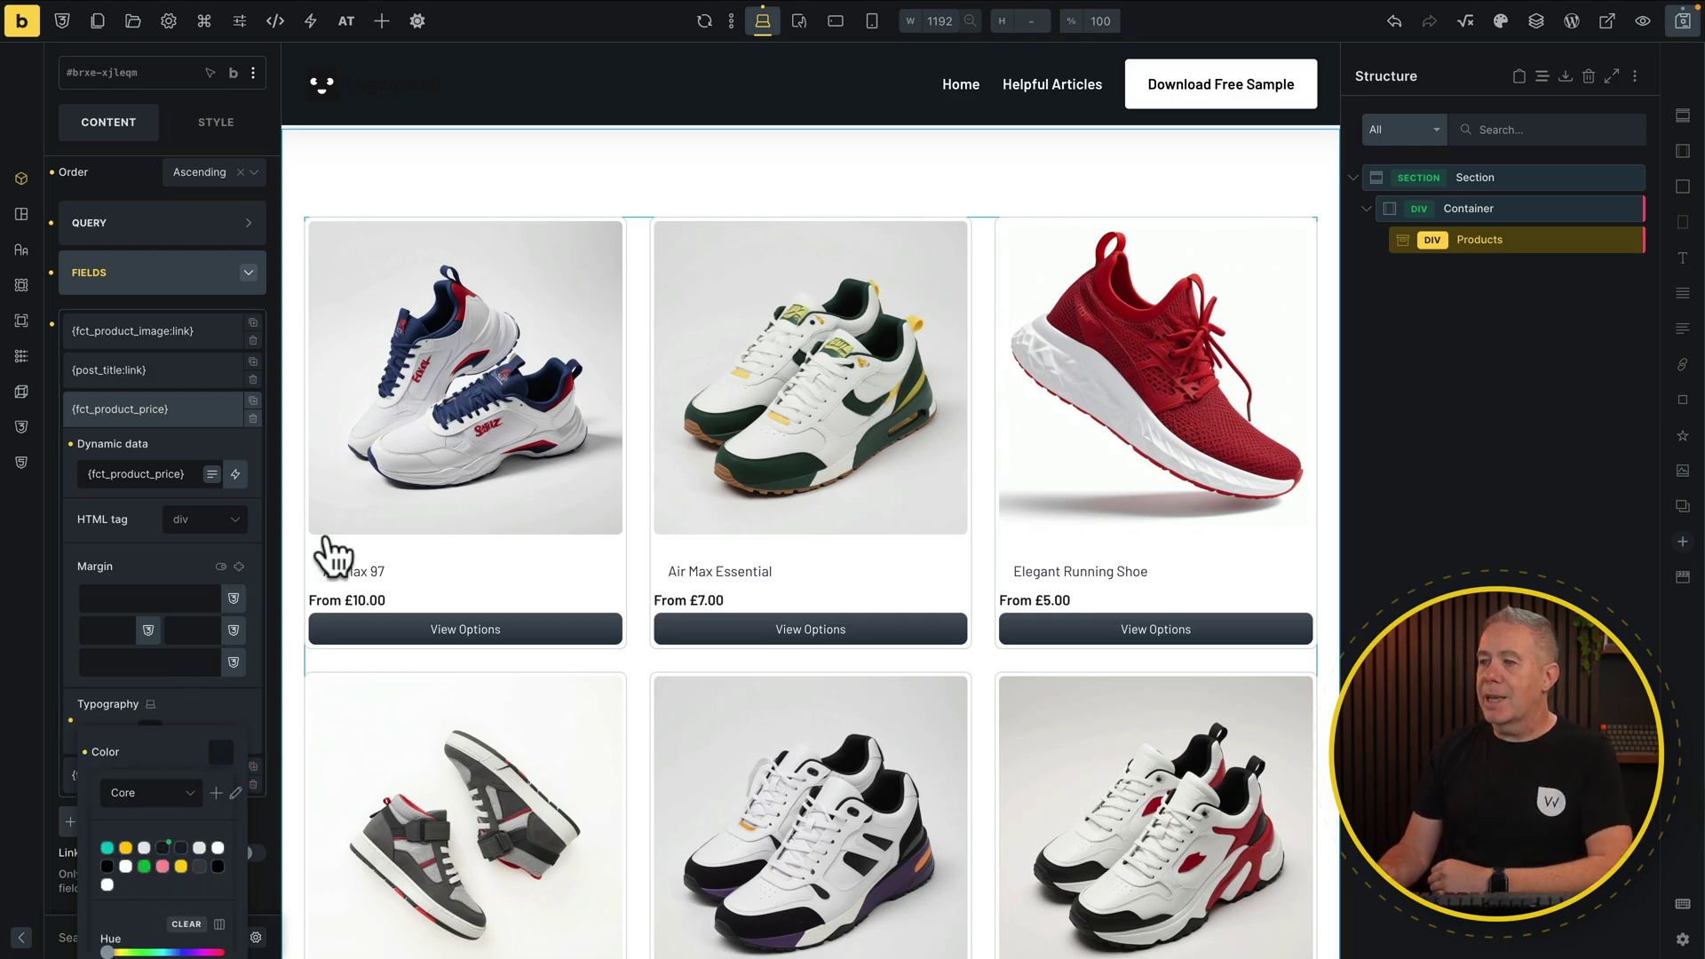
{"action": "left_click", "coordinate": [186, 700]}
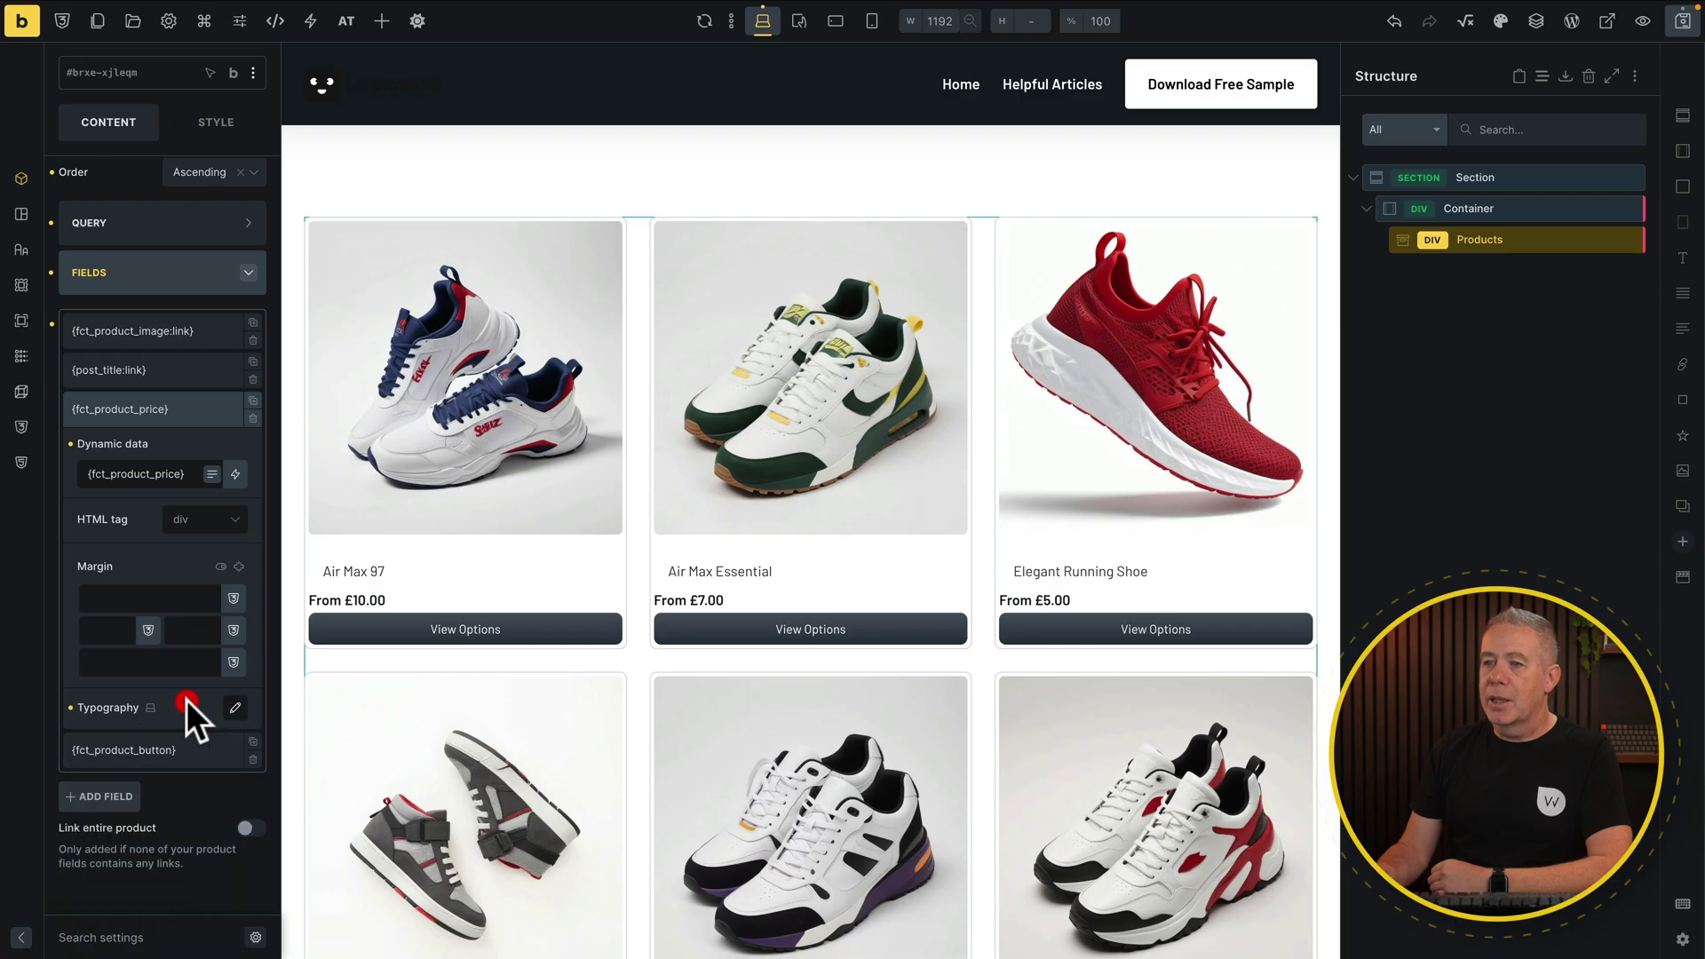
{"action": "left_click", "coordinate": [100, 629]}
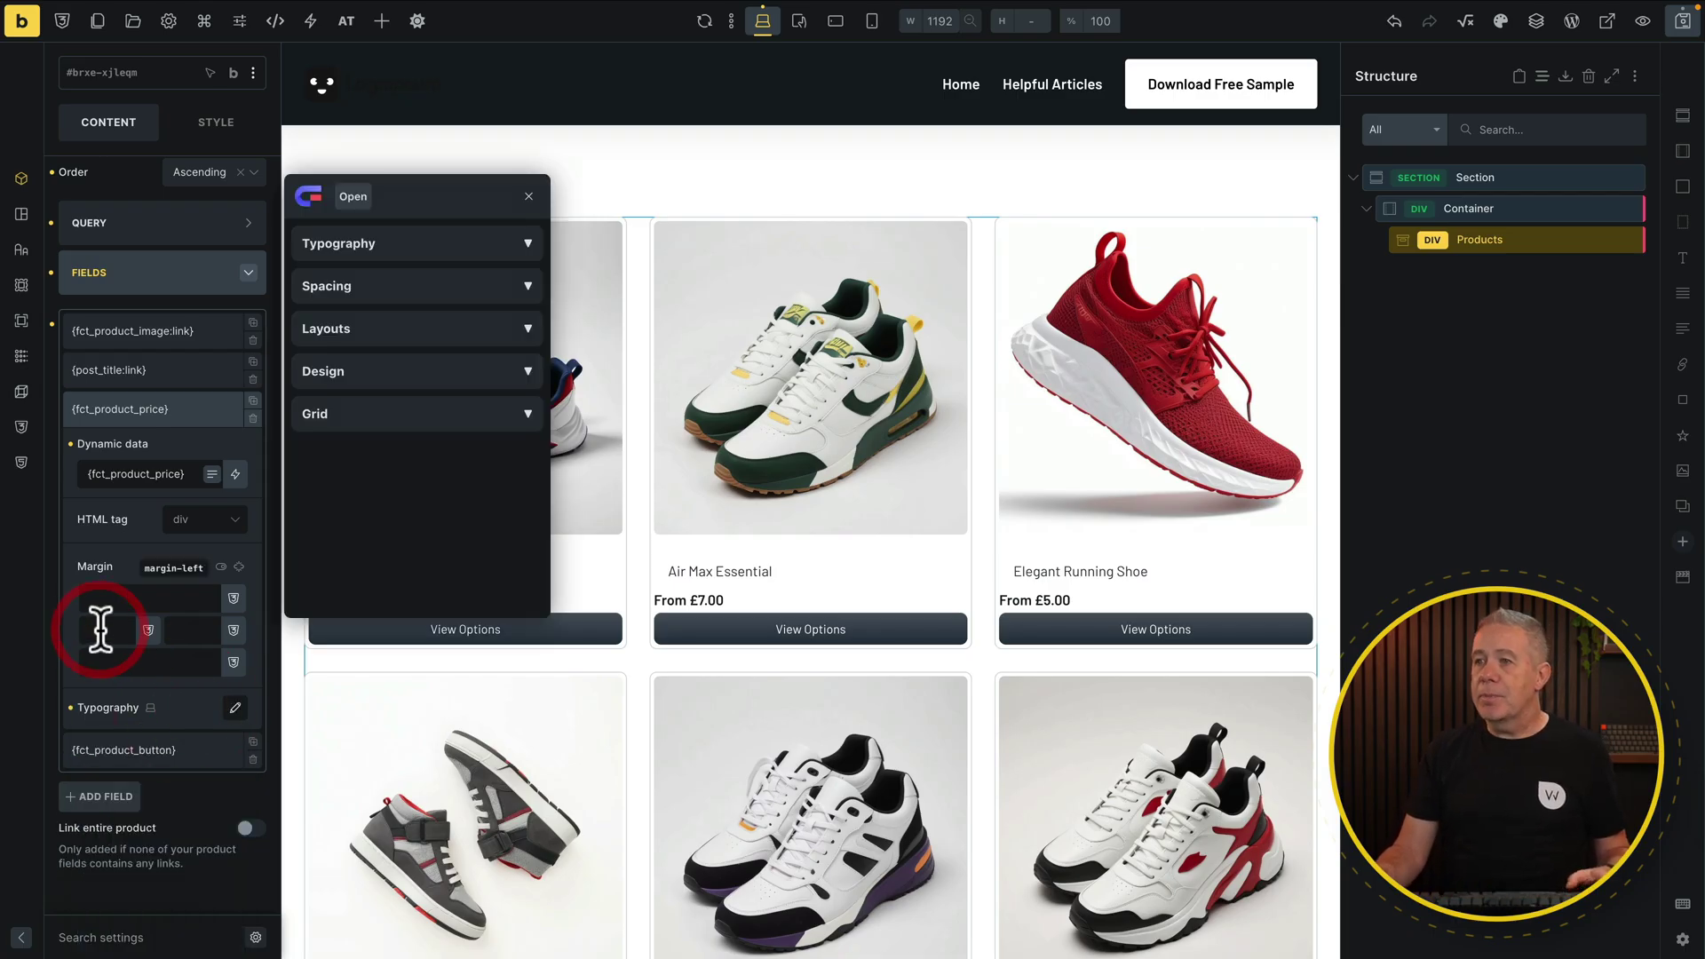
{"action": "left_click", "coordinate": [377, 286]}
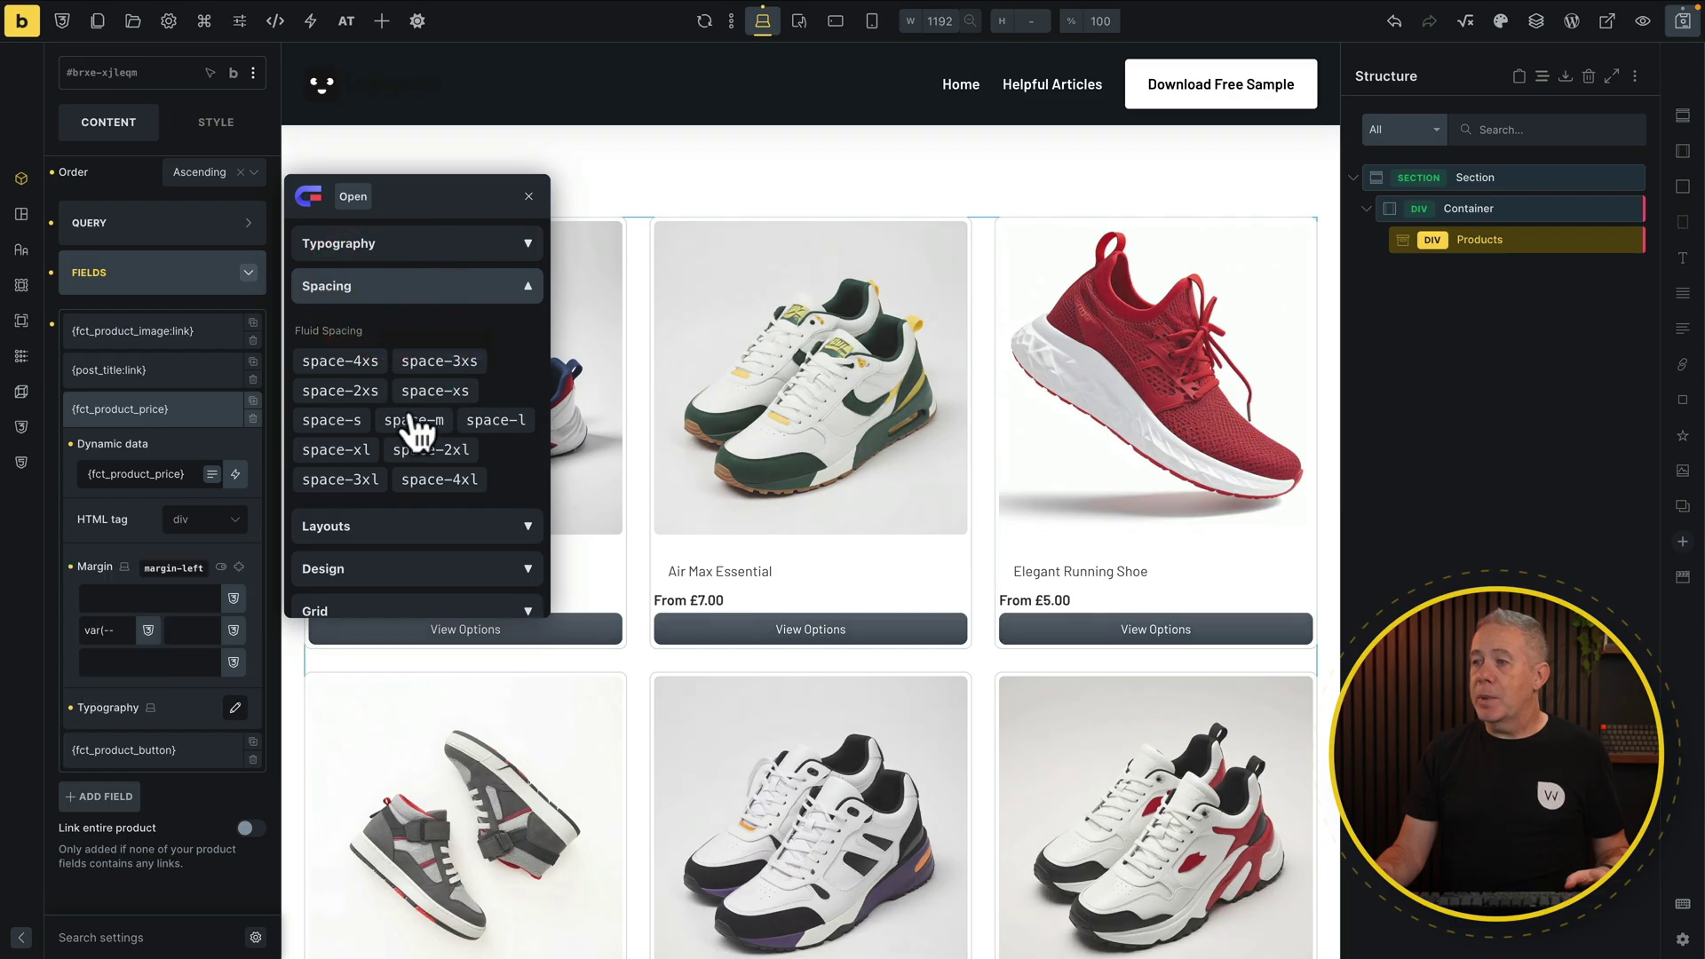
{"action": "left_click", "coordinate": [355, 425]}
{"action": "left_click", "coordinate": [356, 425]}
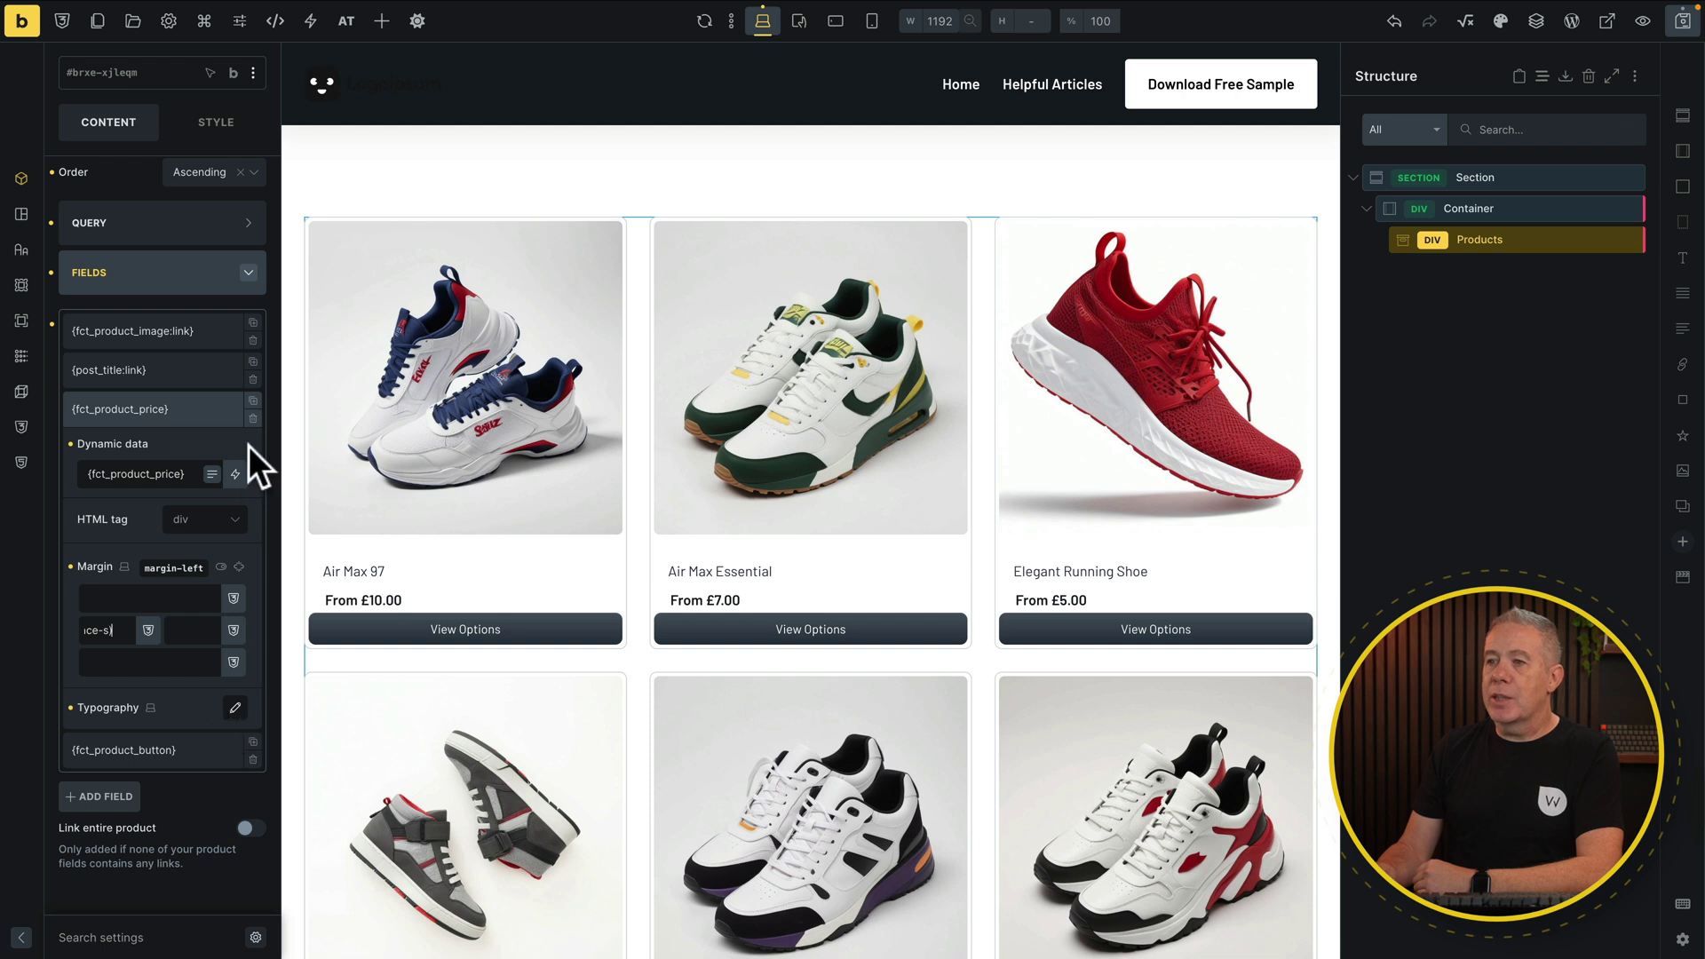
Collapse the price field and remove the extra image field from the product card.
{"action": "left_click", "coordinate": [222, 418]}
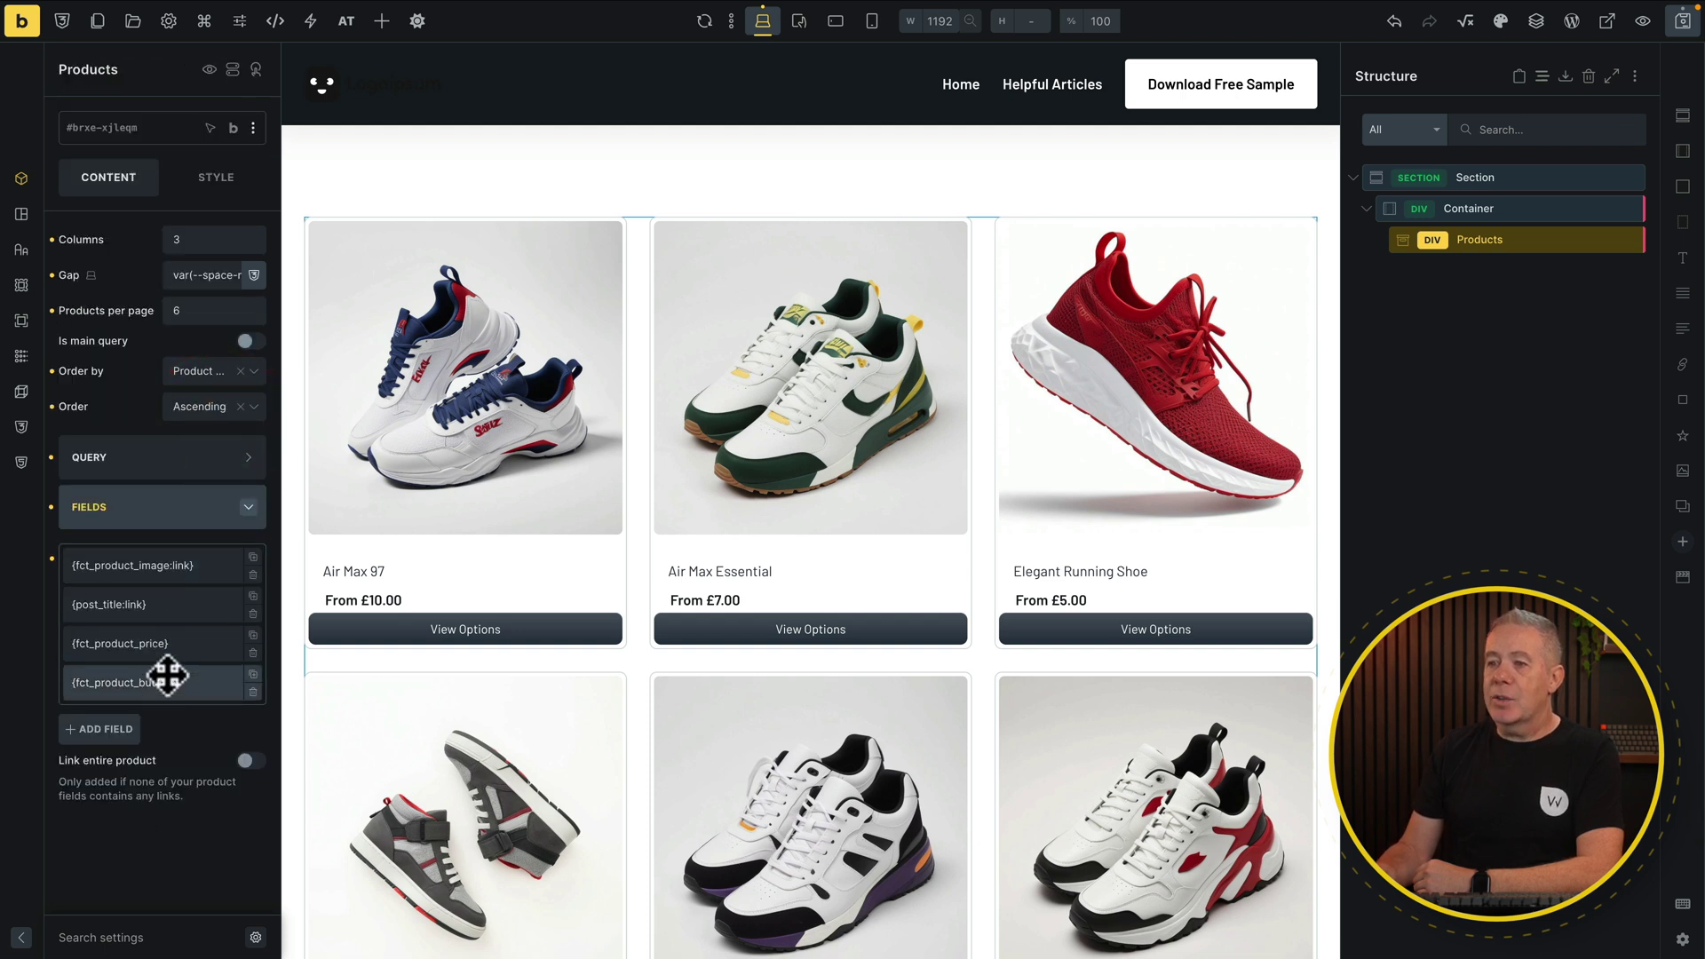
{"action": "mouse_move", "coordinate": [164, 684]}
{"action": "left_mouse_down"}
{"action": "mouse_move", "coordinate": [171, 639]}
{"action": "mouse_move", "coordinate": [163, 680]}
{"action": "left_mouse_up"}
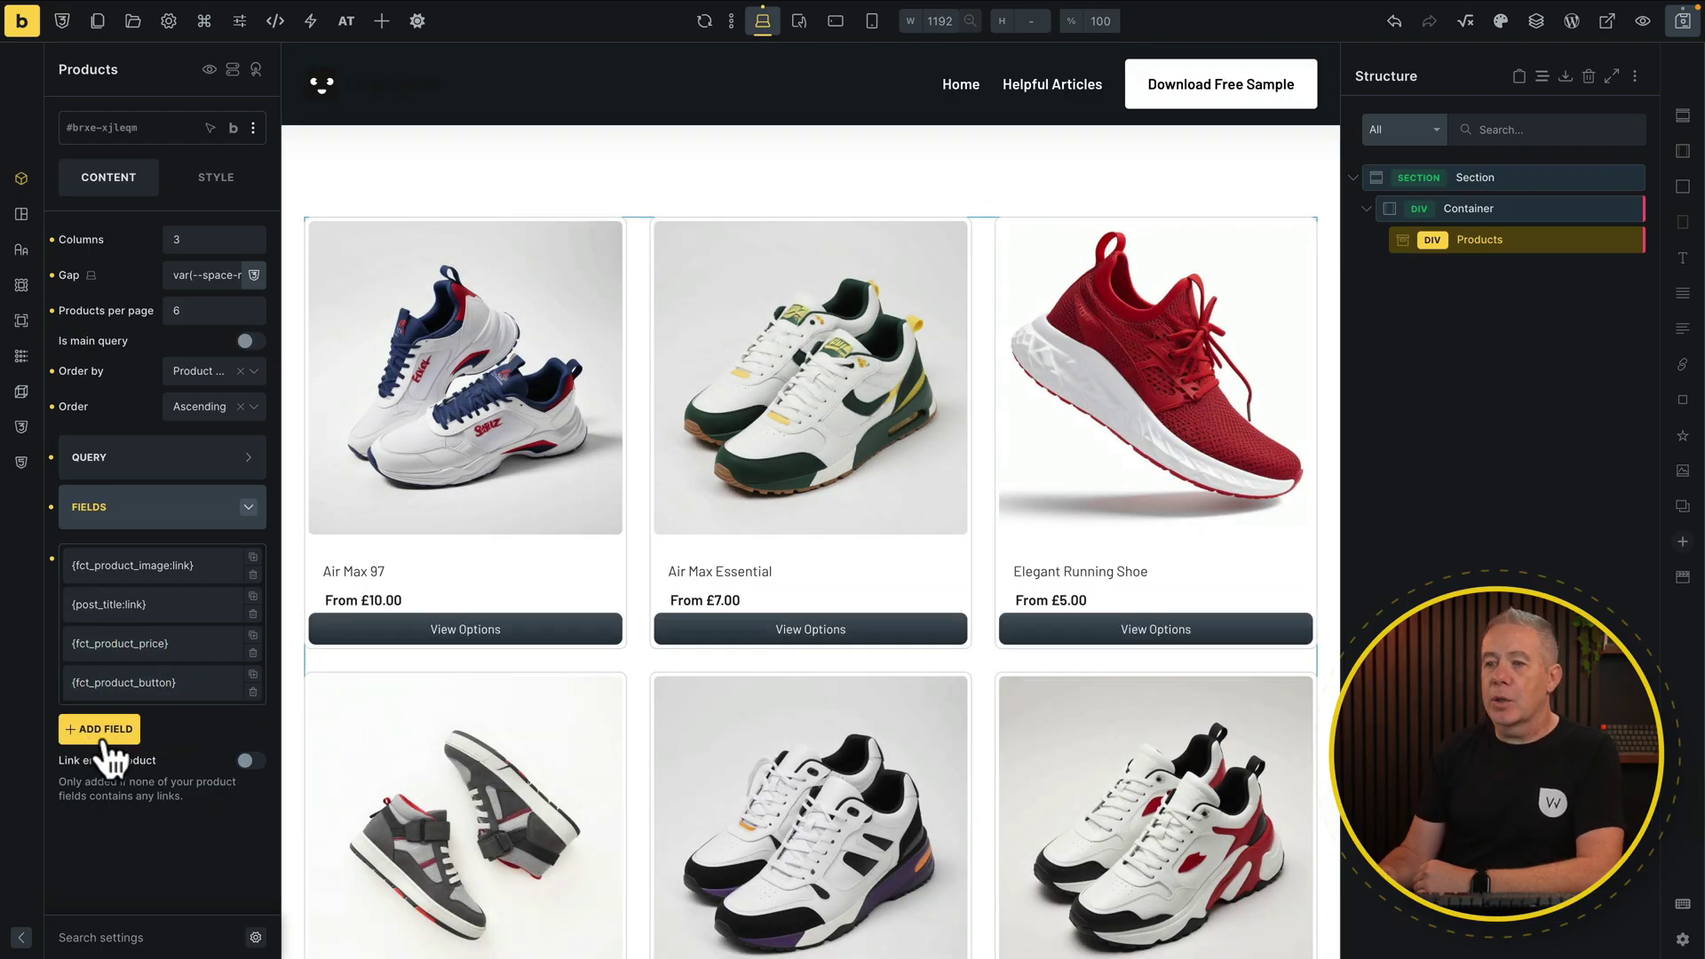
{"action": "left_click", "coordinate": [100, 730]}
{"action": "scroll", "coordinate": [151, 740], "scroll_direction": "down", "scroll_amount": 3}
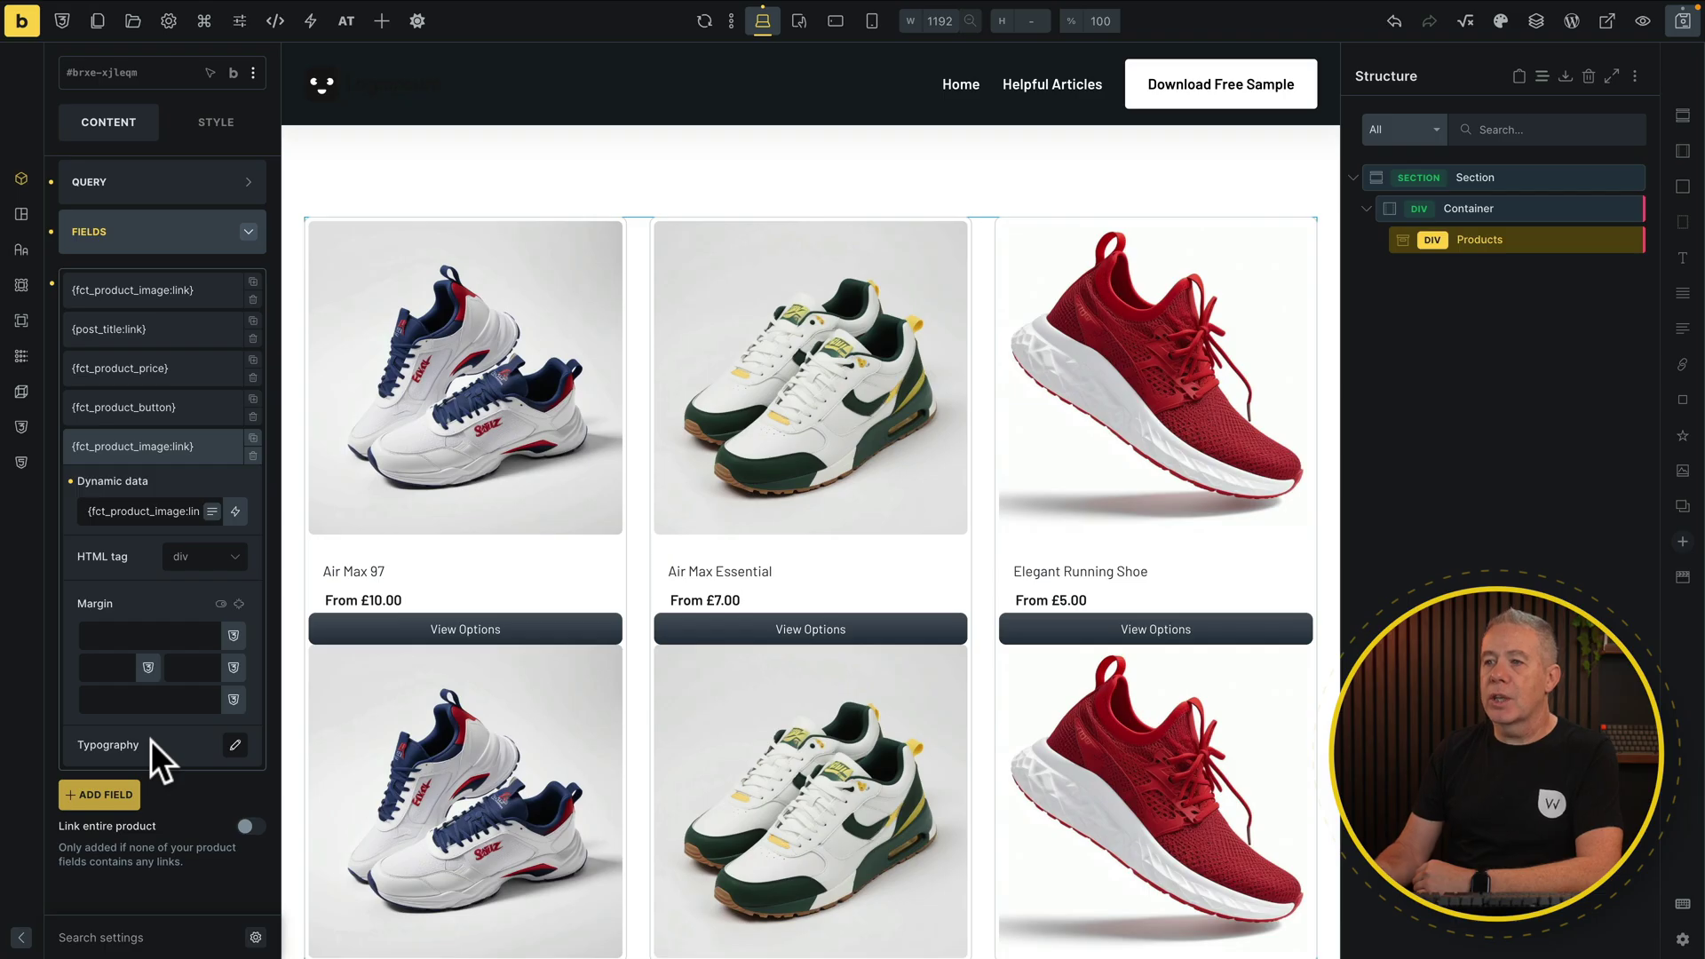
{"action": "left_click", "coordinate": [254, 456]}
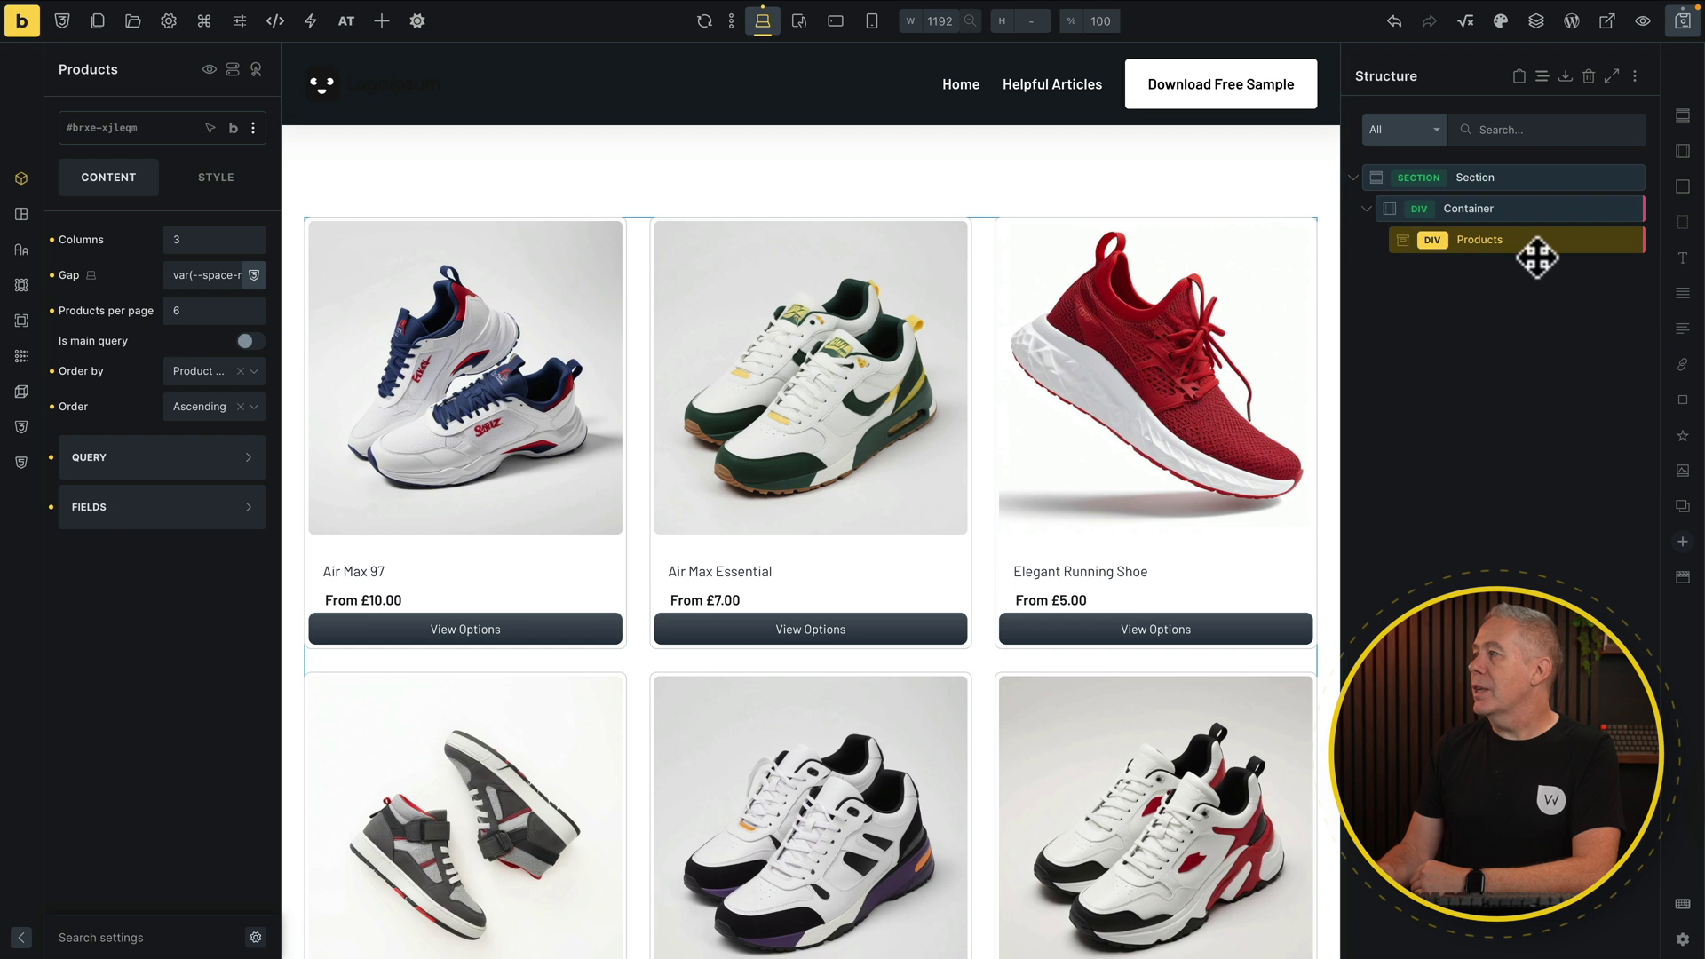
Delete the Products grid and add a Block named 'Product Card' inside the Container.
{"action": "left_click", "coordinate": [1628, 242]}
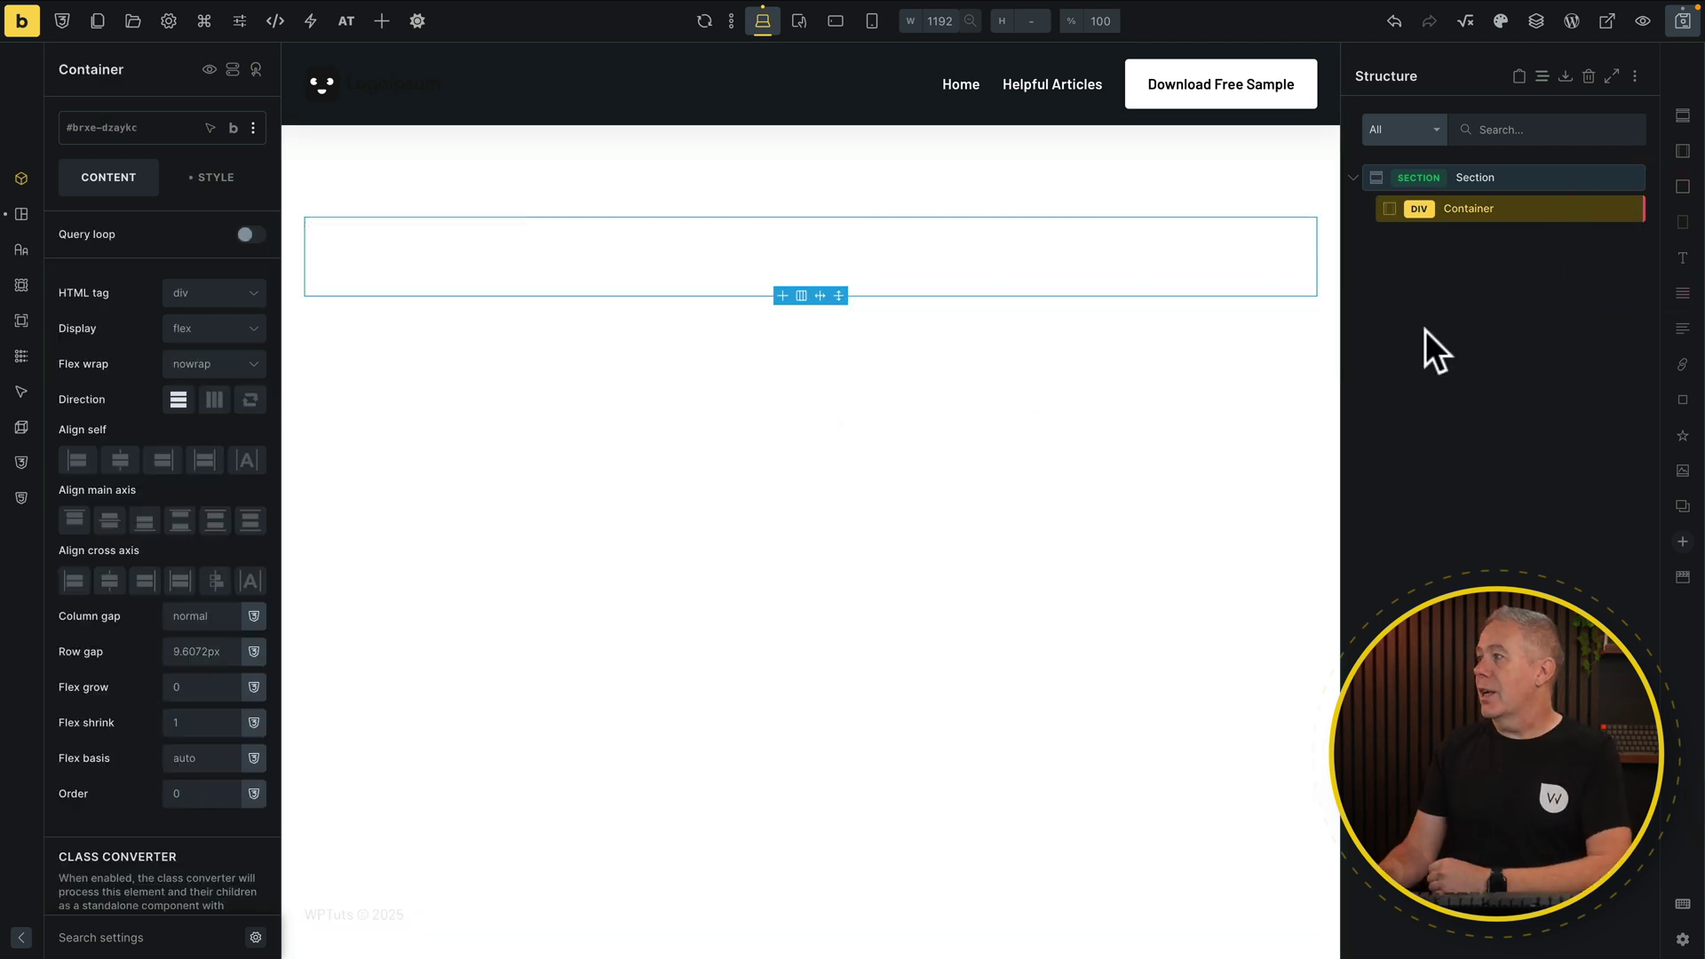
{"action": "mouse_move", "coordinate": [1531, 218]}
{"action": "double_click", "coordinate": [1531, 218]}
{"action": "left_click", "coordinate": [1683, 187]}
{"action": "double_click", "coordinate": [1507, 239]}
{"action": "type", "text": "Product Card"}
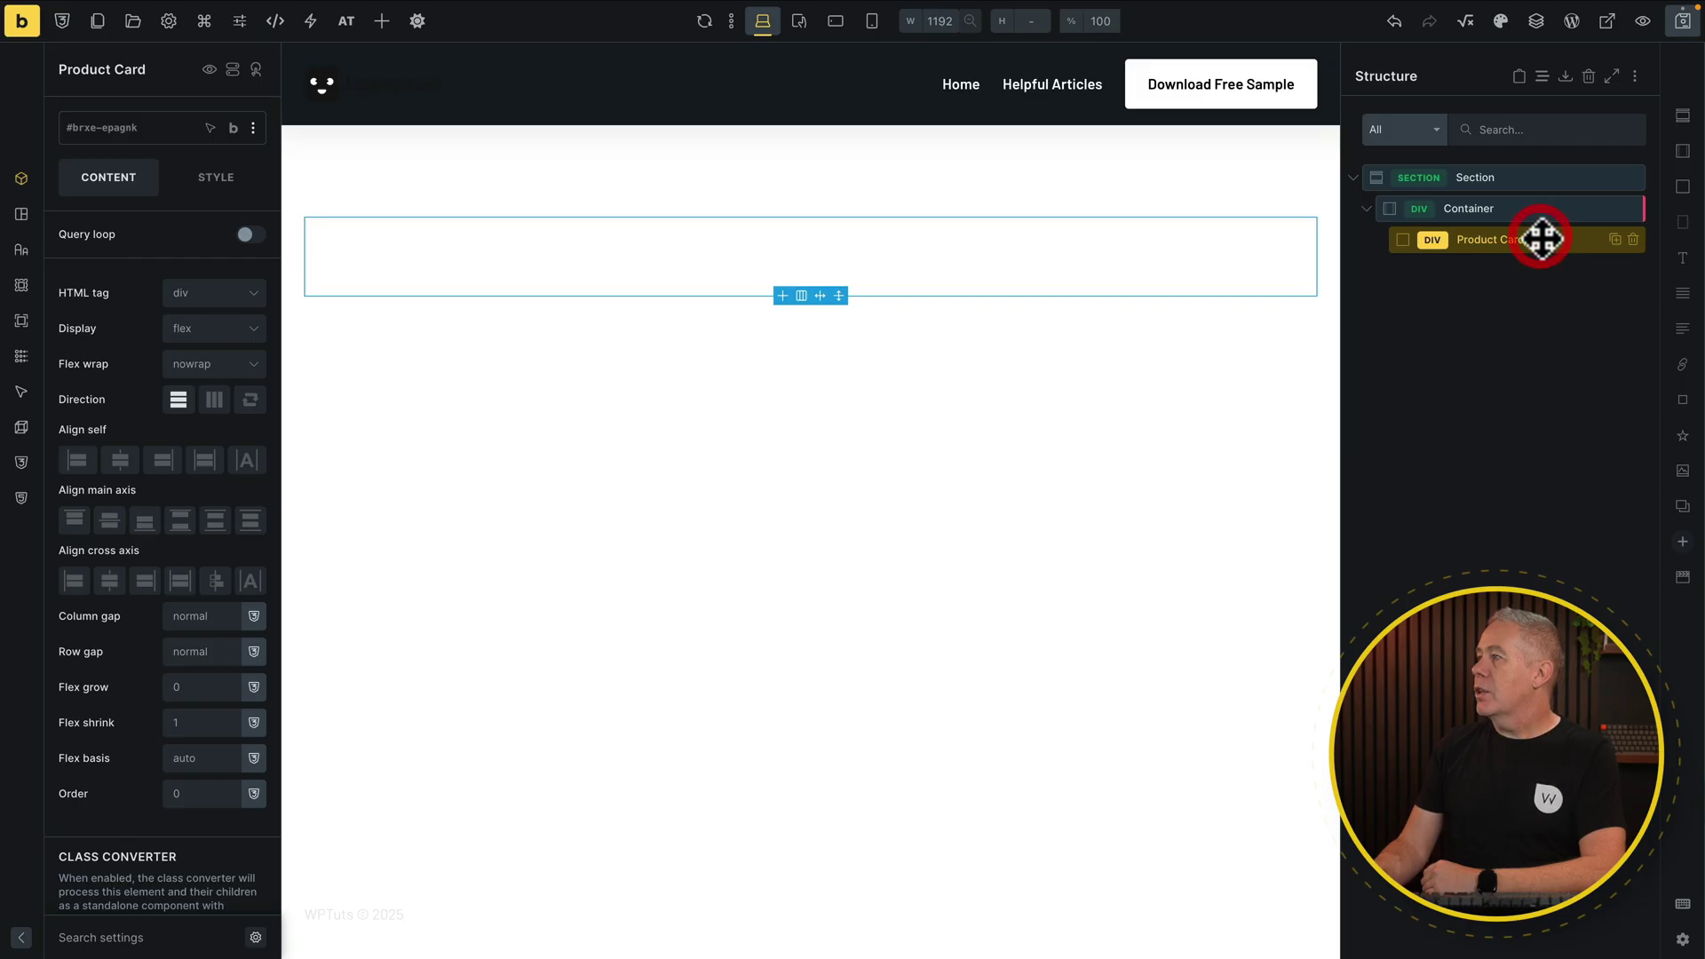
{"action": "left_click", "coordinate": [1537, 236]}
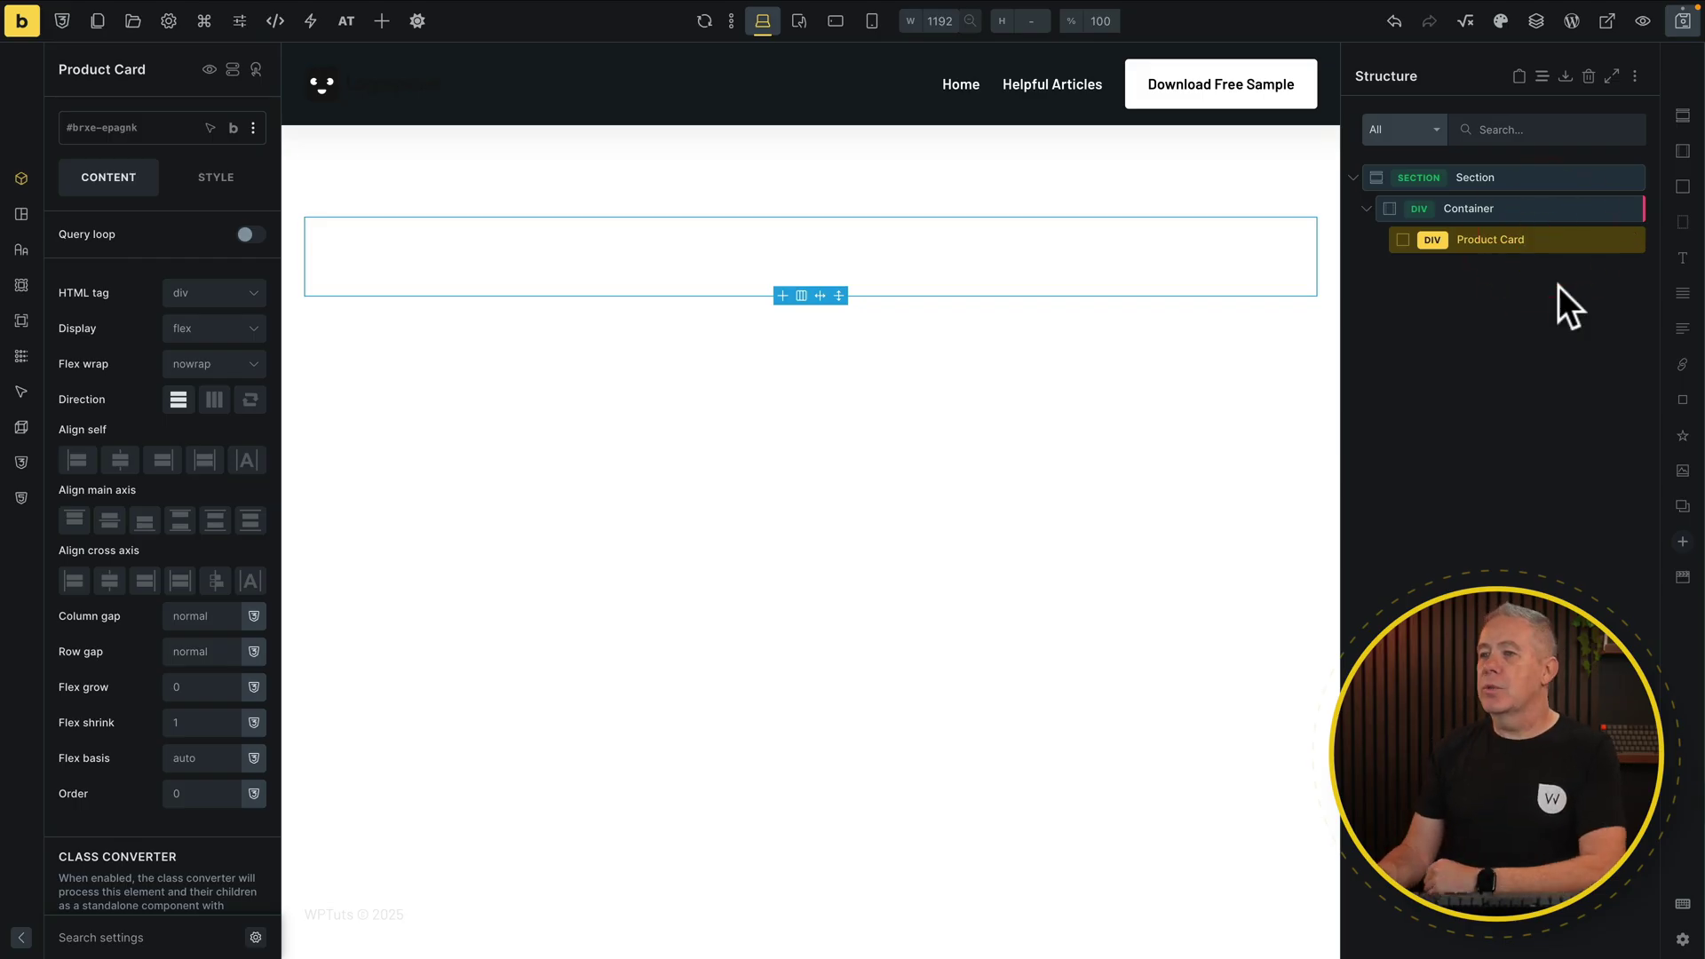
{"action": "left_click", "coordinate": [382, 22]}
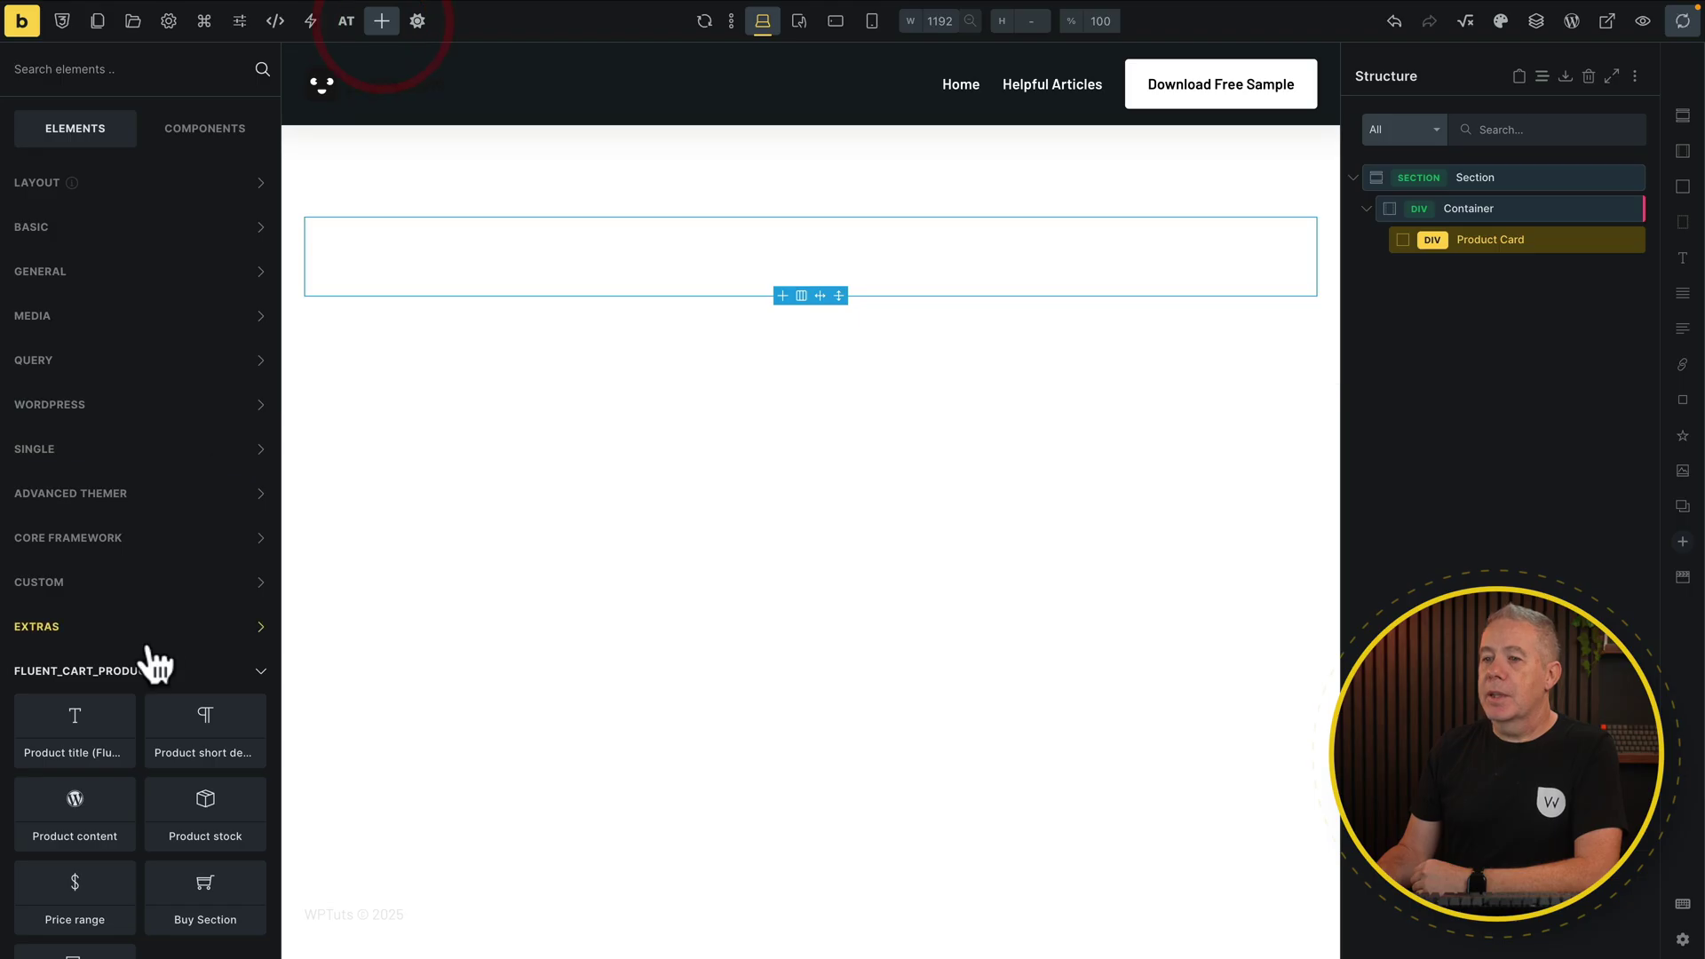
Add the FluentCart Product title and Product short description elements to the Product Card.
{"action": "scroll", "coordinate": [152, 654], "scroll_direction": "down", "scroll_amount": 3}
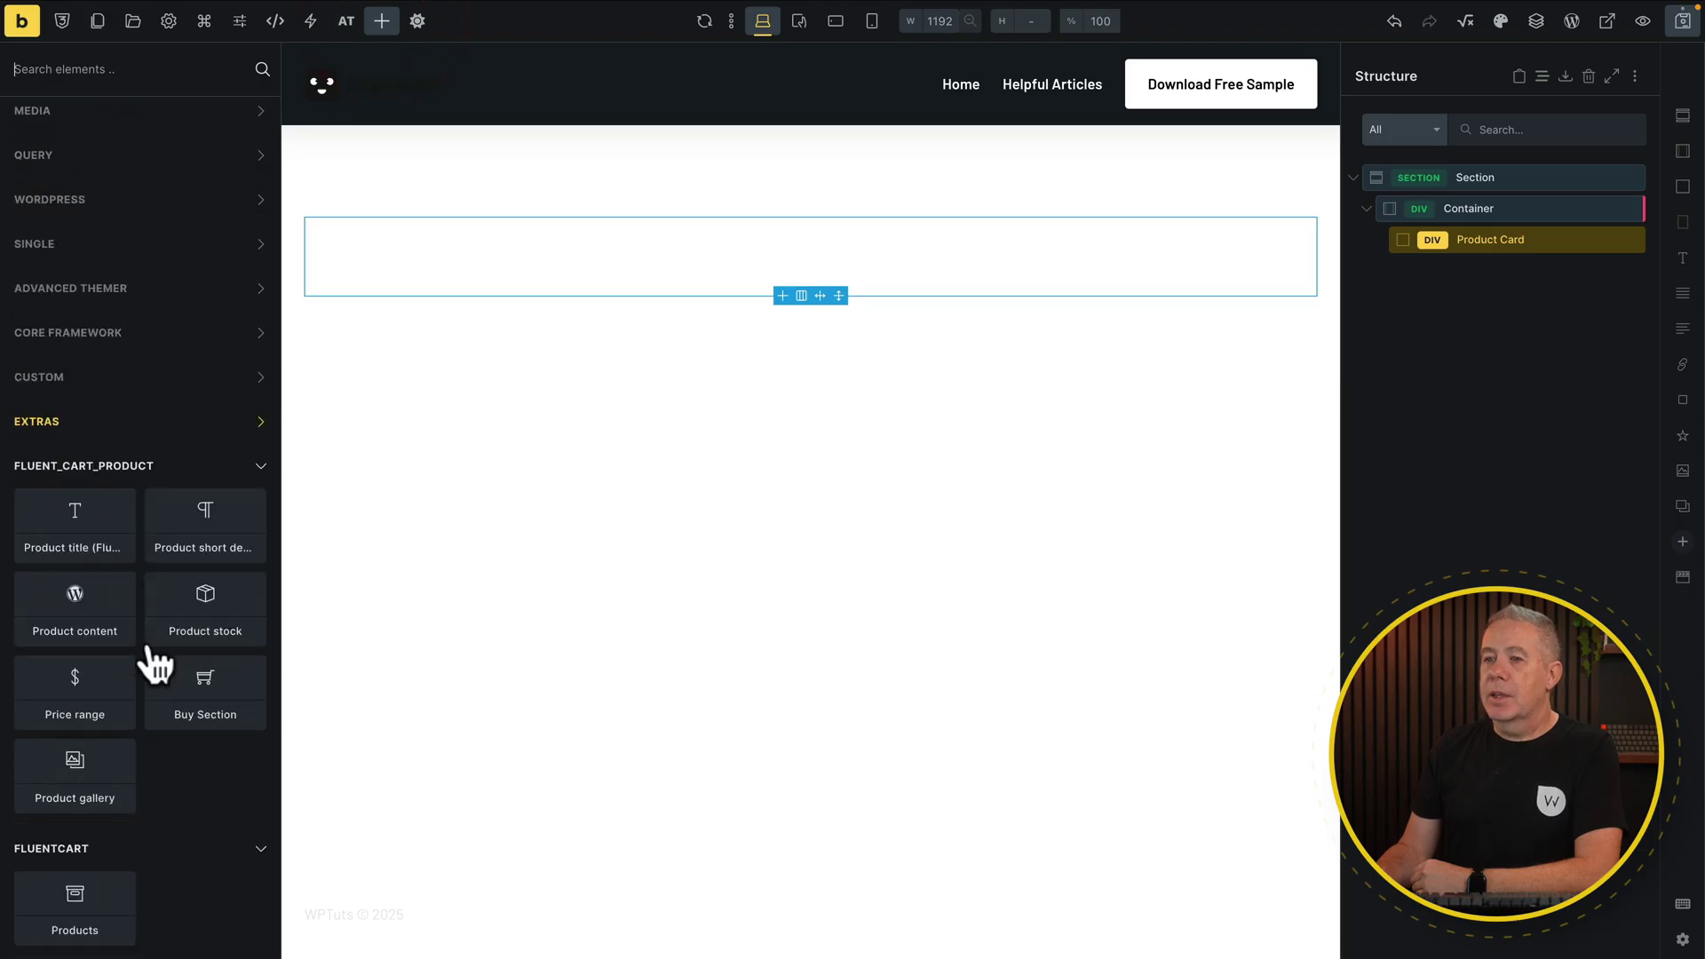
{"action": "left_click", "coordinate": [78, 533]}
{"action": "left_click", "coordinate": [205, 524]}
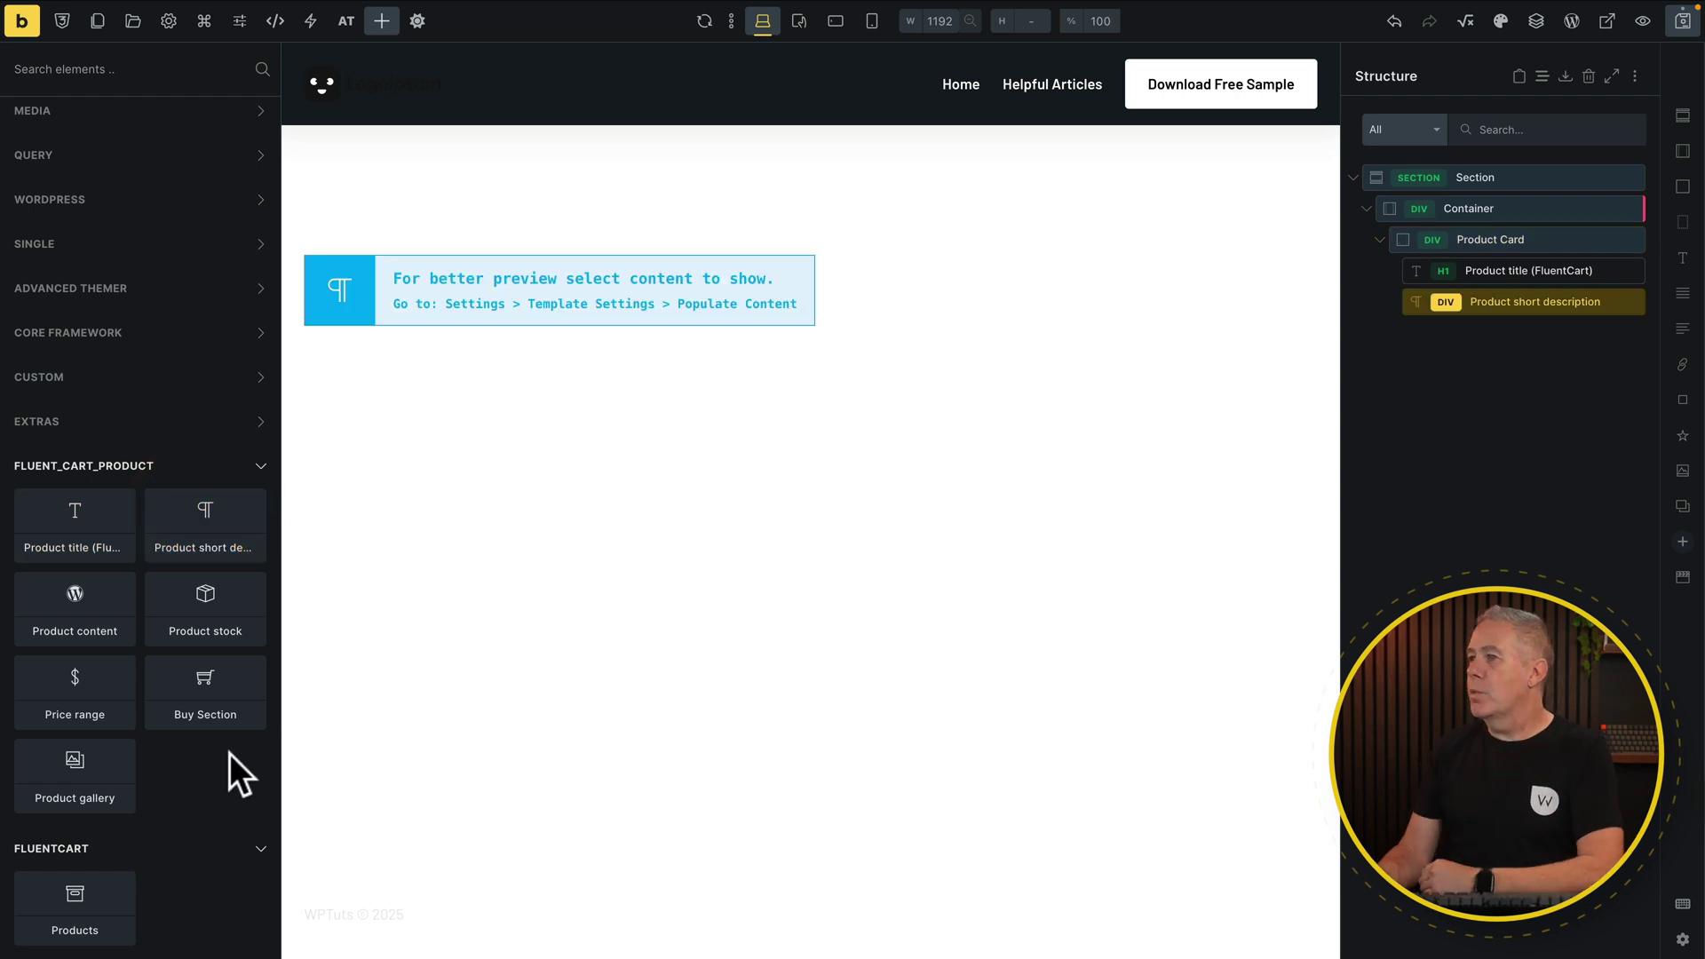
{"action": "left_click", "coordinate": [1507, 240]}
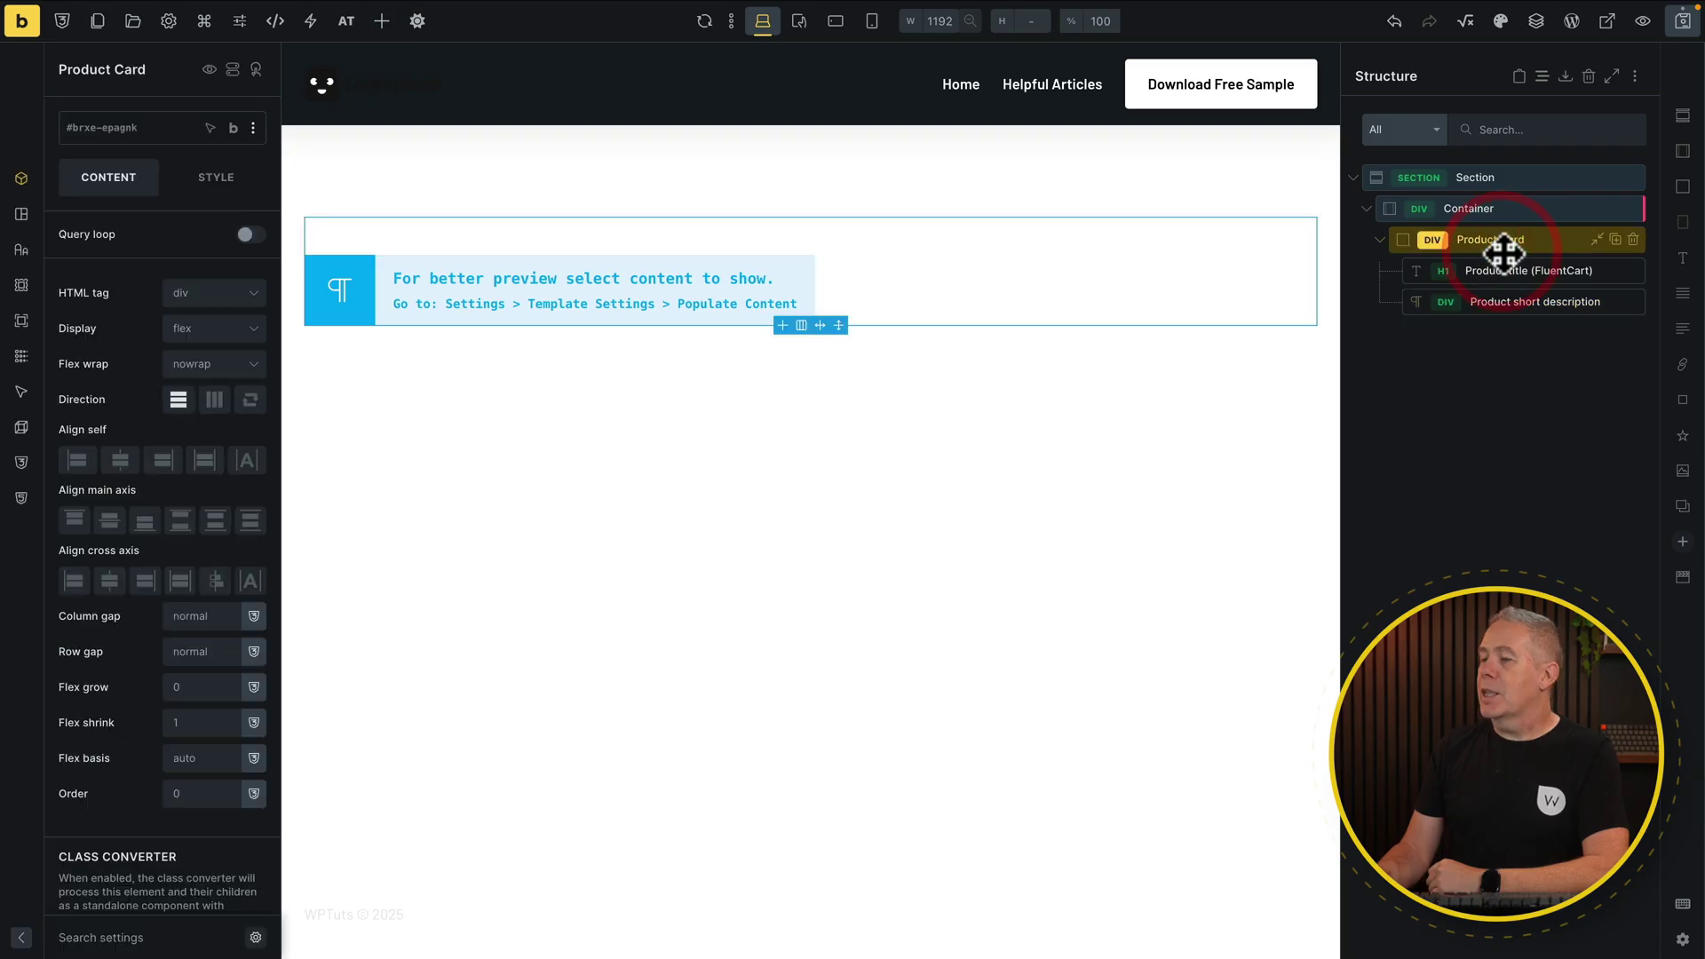
Enable a query loop on Product Card using Posts of the Product post type.
{"action": "left_click", "coordinate": [249, 234]}
{"action": "left_click", "coordinate": [253, 263]}
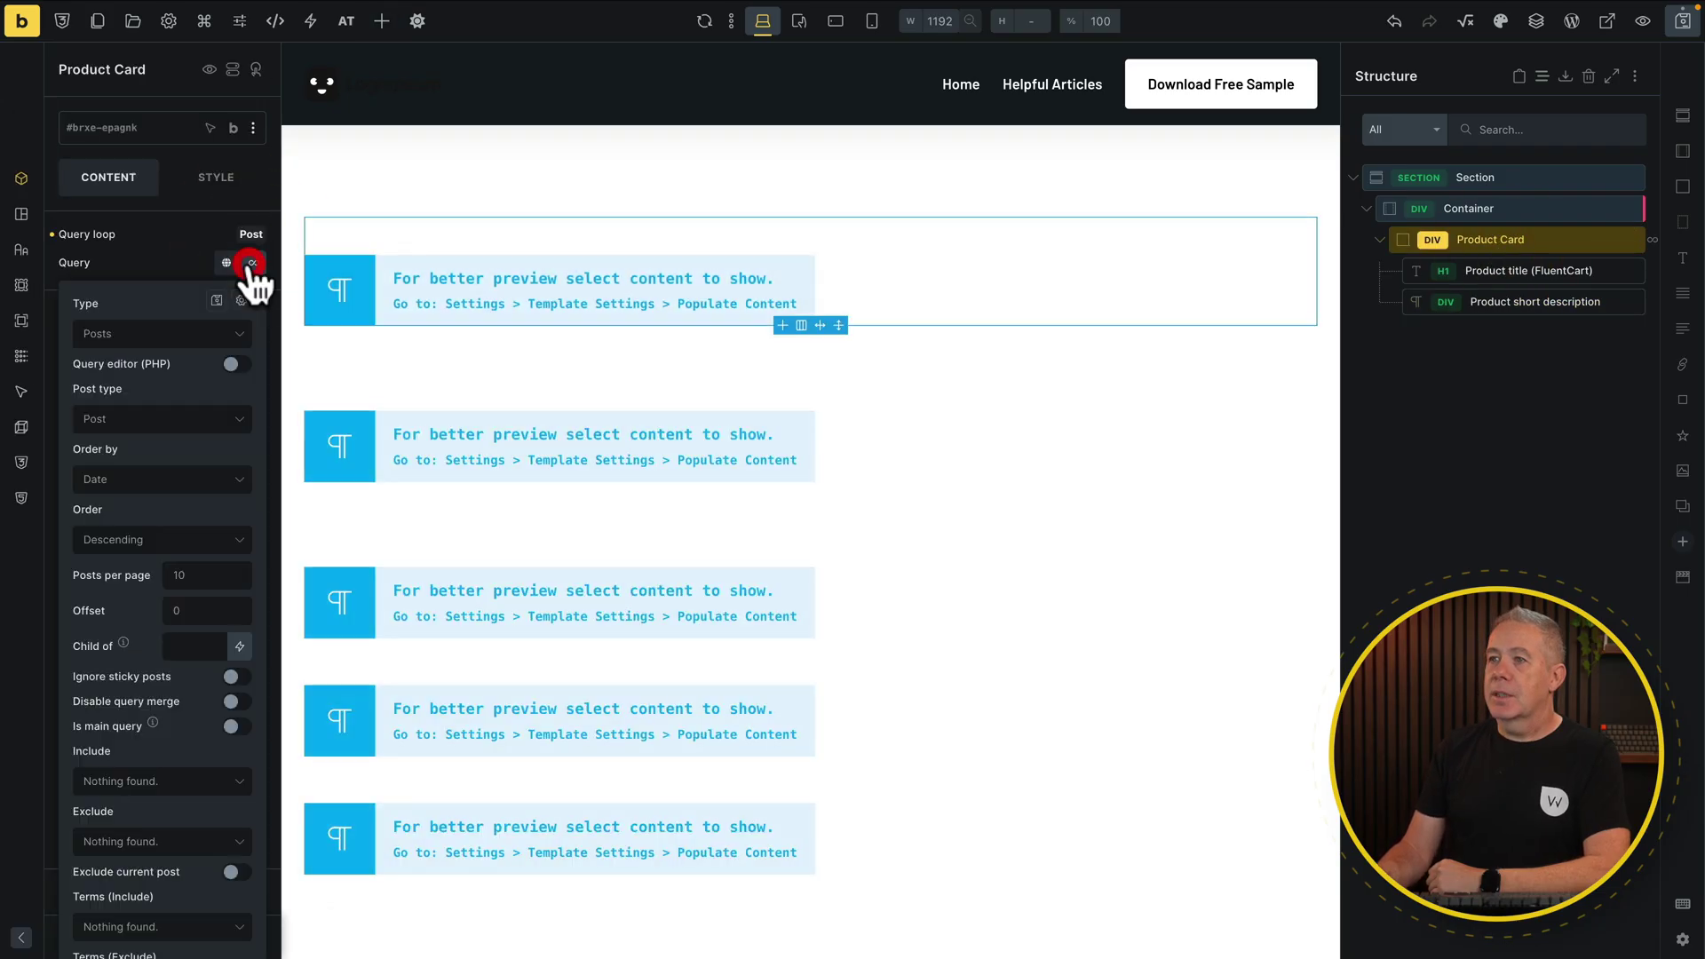
{"action": "left_click", "coordinate": [238, 336]}
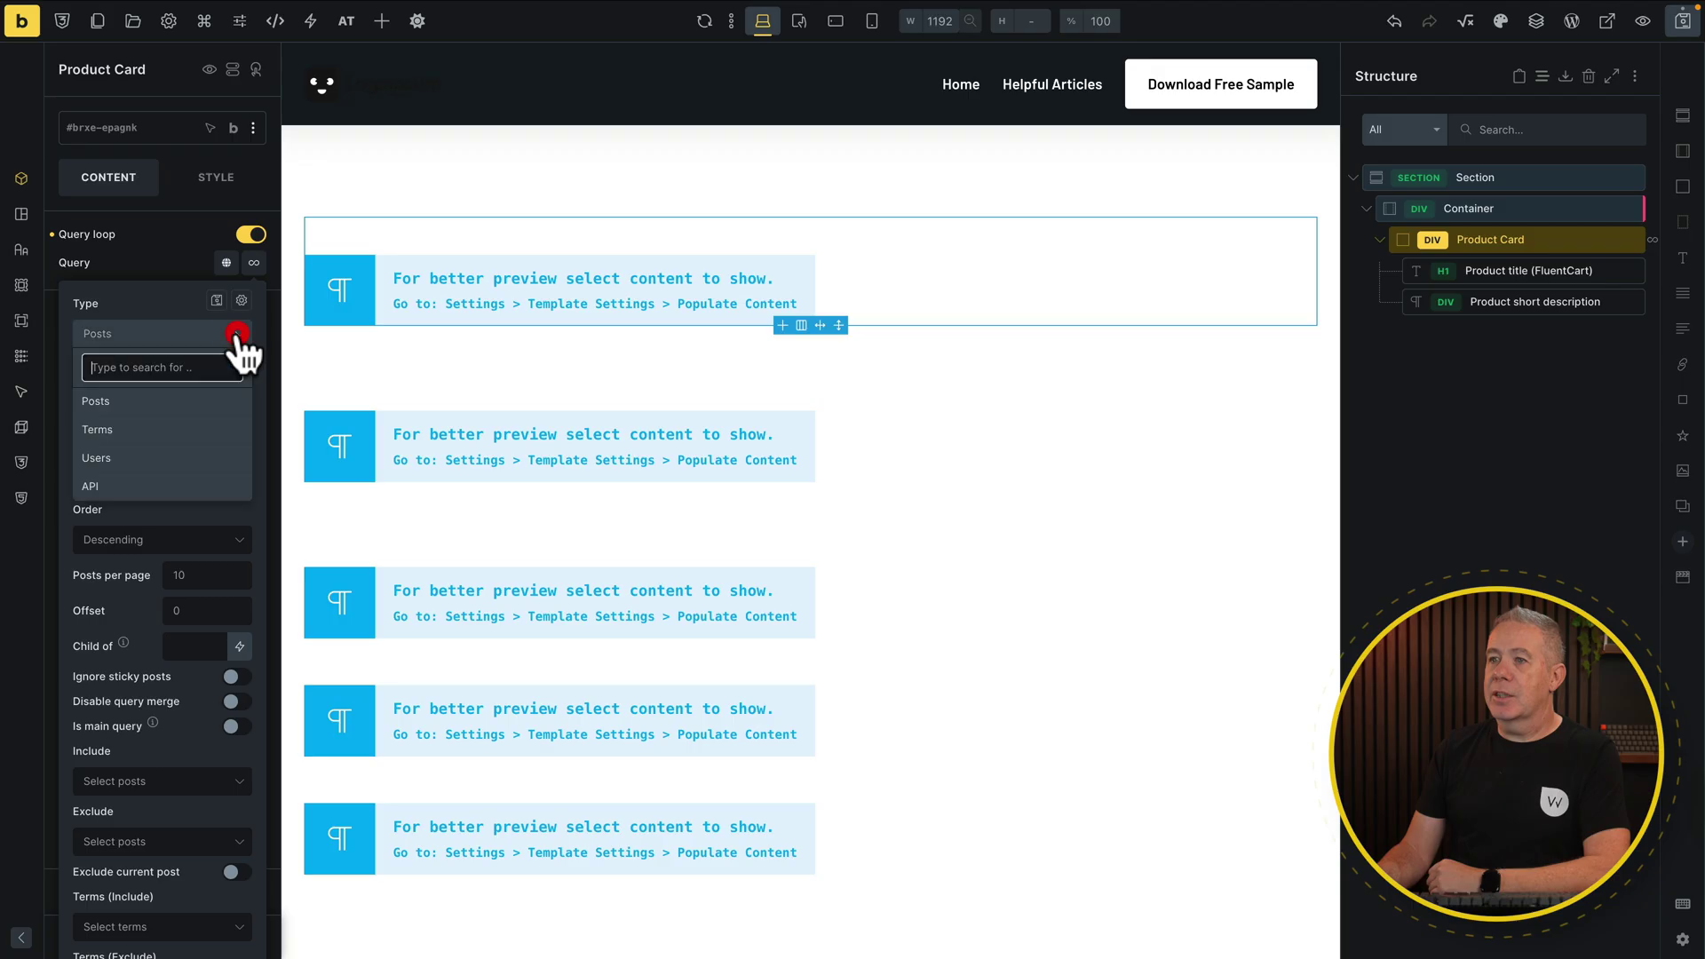
{"action": "left_click", "coordinate": [171, 401]}
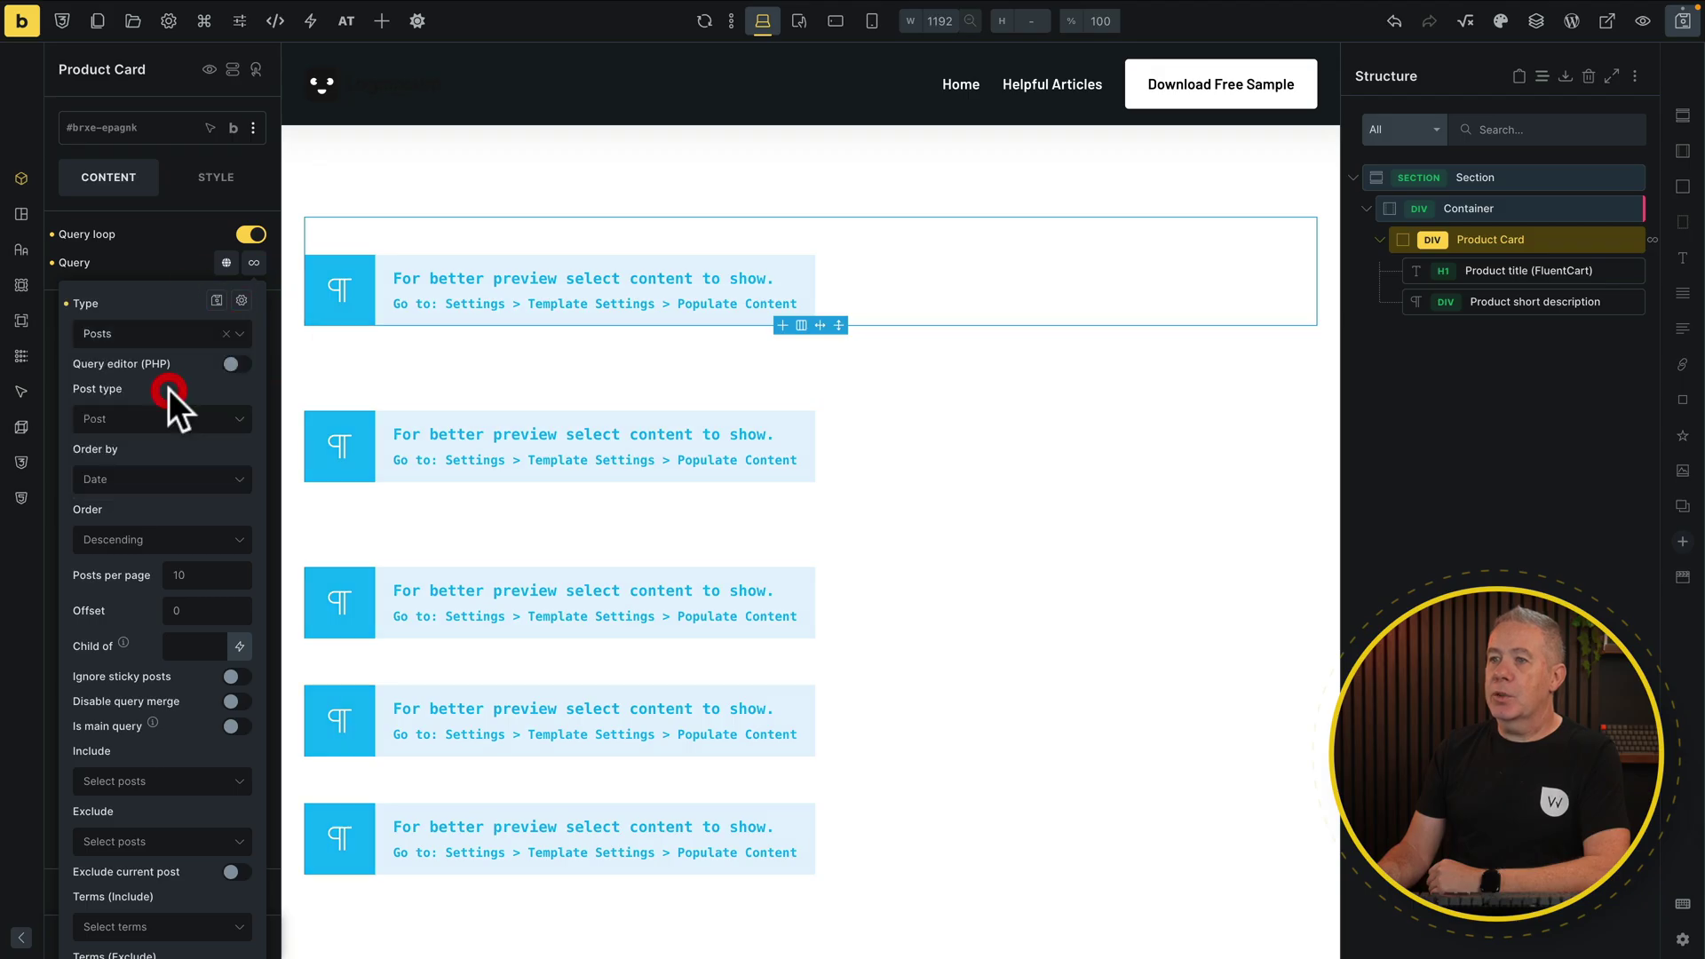
{"action": "left_click", "coordinate": [202, 425]}
{"action": "left_click", "coordinate": [135, 561]}
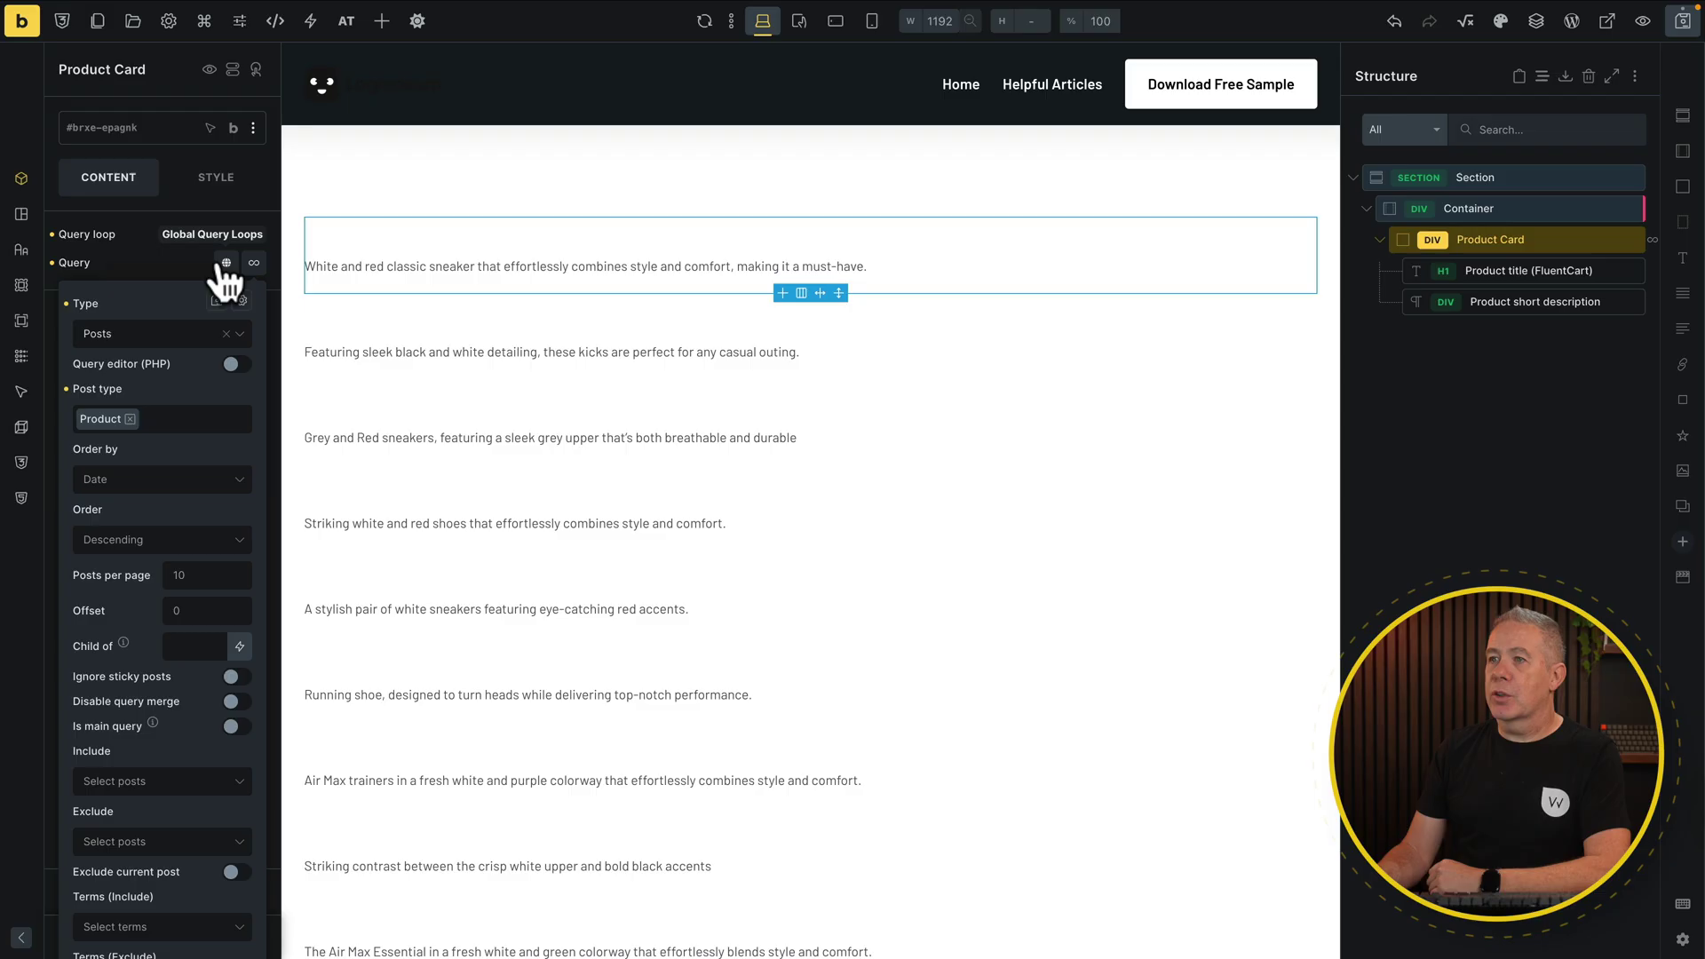
{"action": "left_click", "coordinate": [254, 262]}
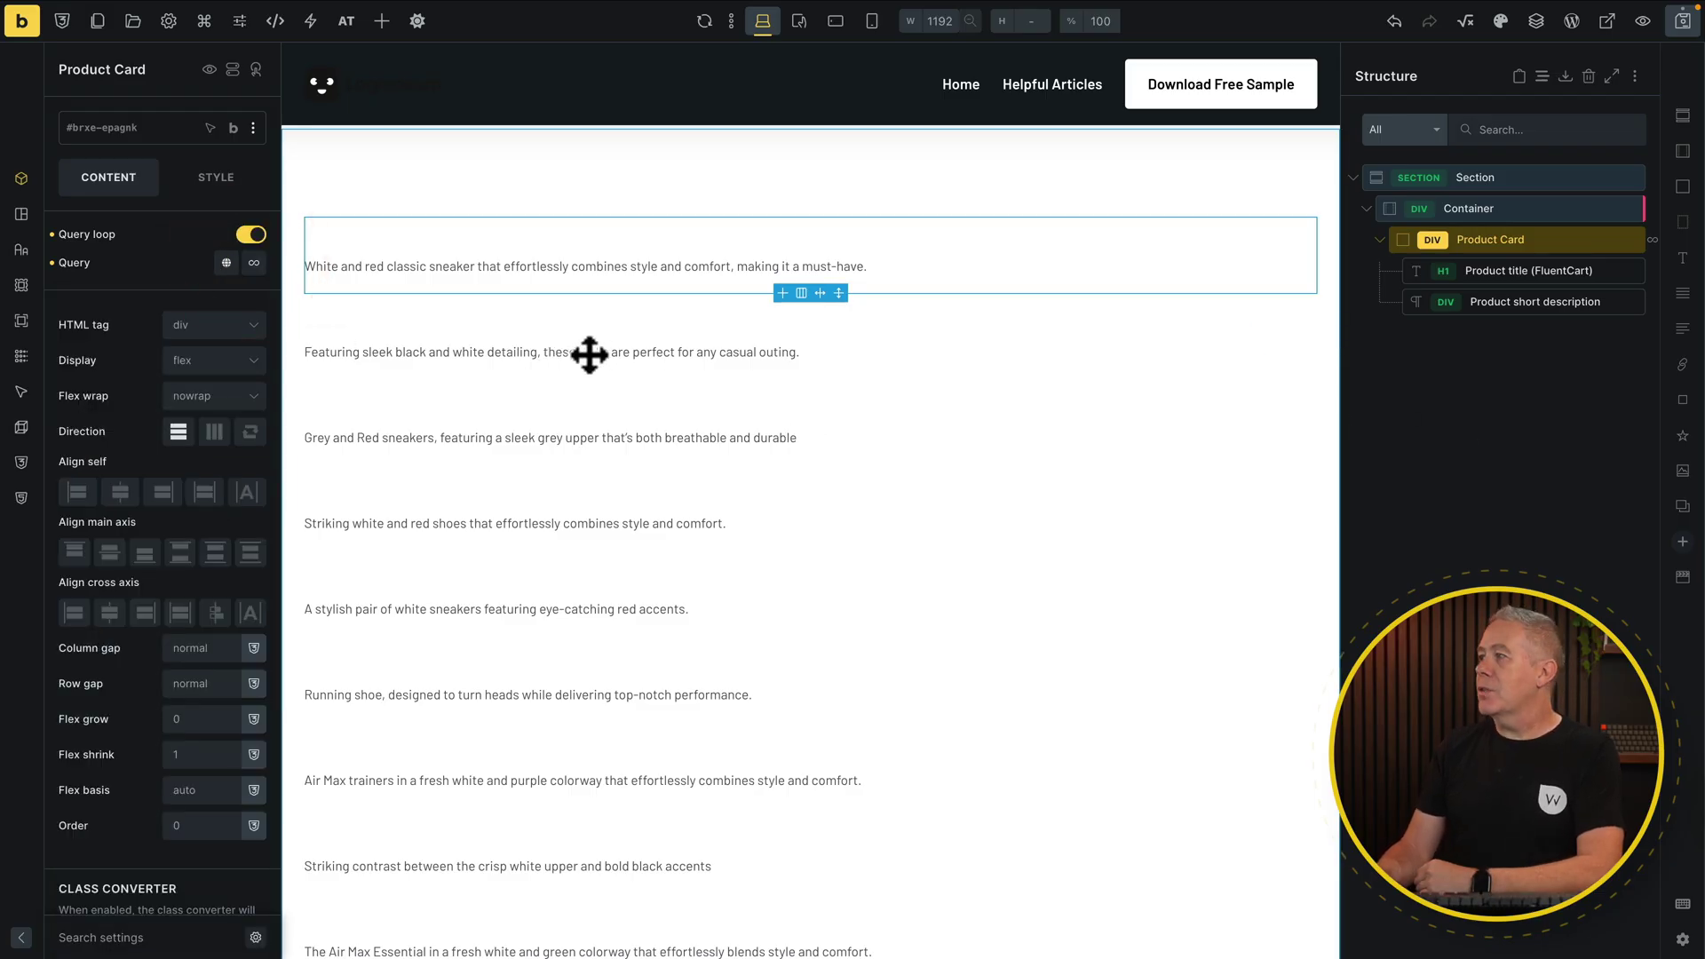
{"action": "left_click", "coordinate": [1518, 207]}
Make the Container a grid with a var(--space-m) gap and repeat(3, minmax(0, 1fr)) columns.
{"action": "left_click", "coordinate": [208, 336]}
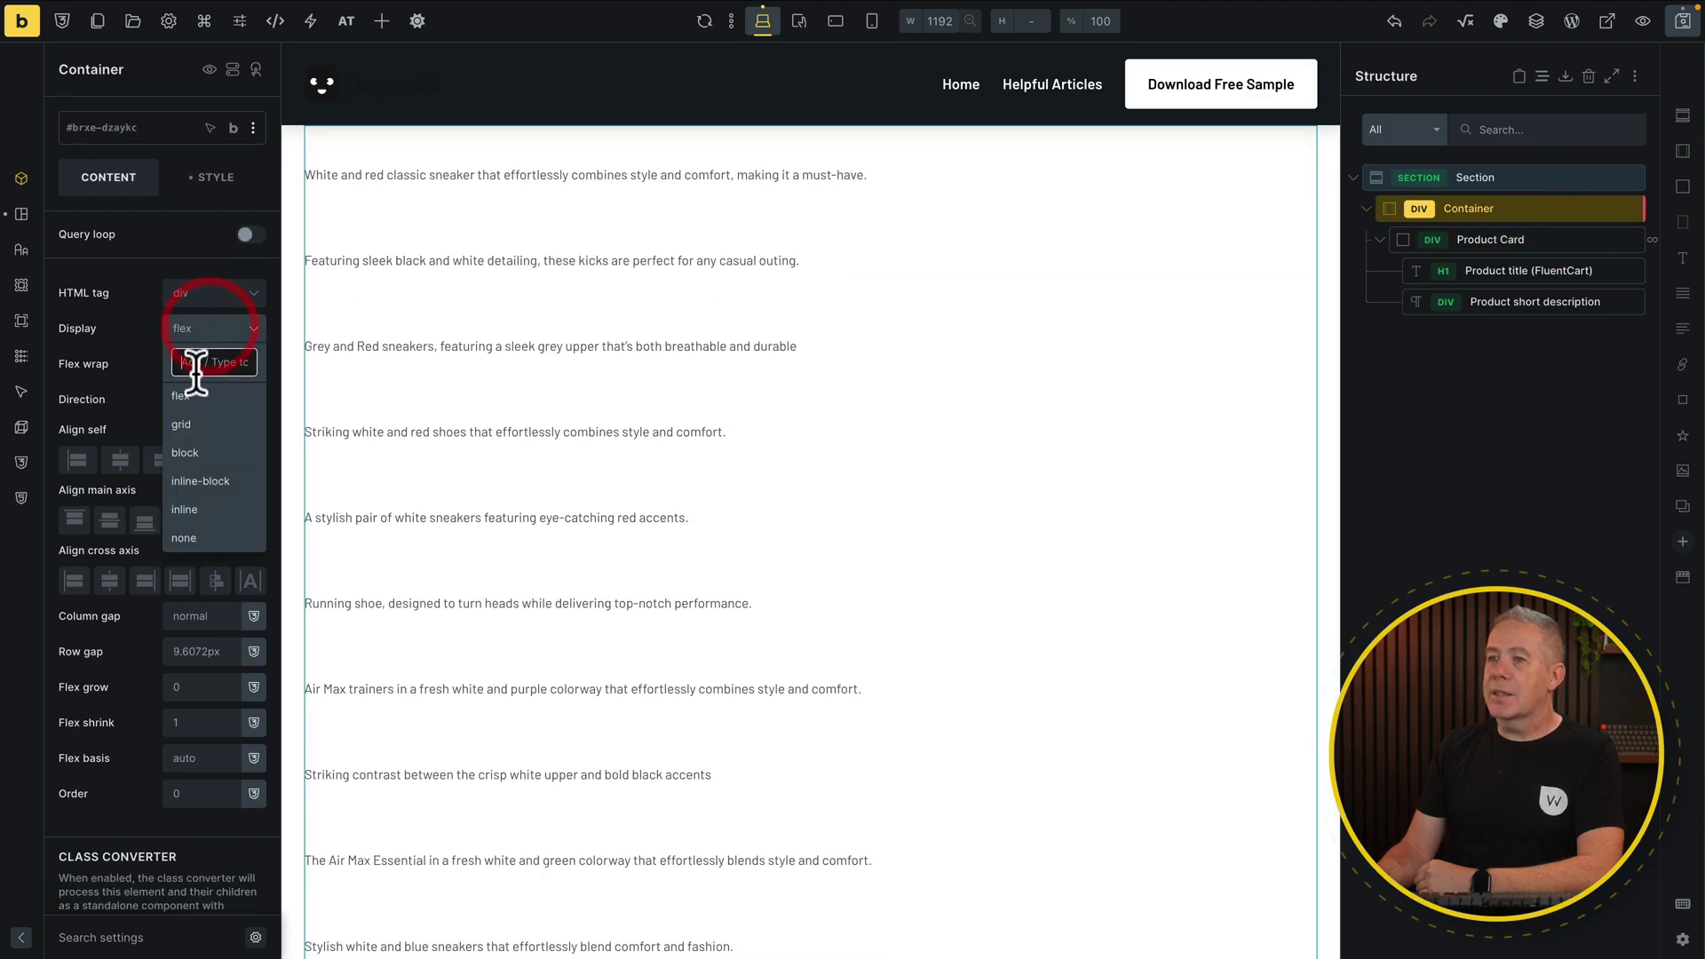
{"action": "left_click", "coordinate": [188, 426]}
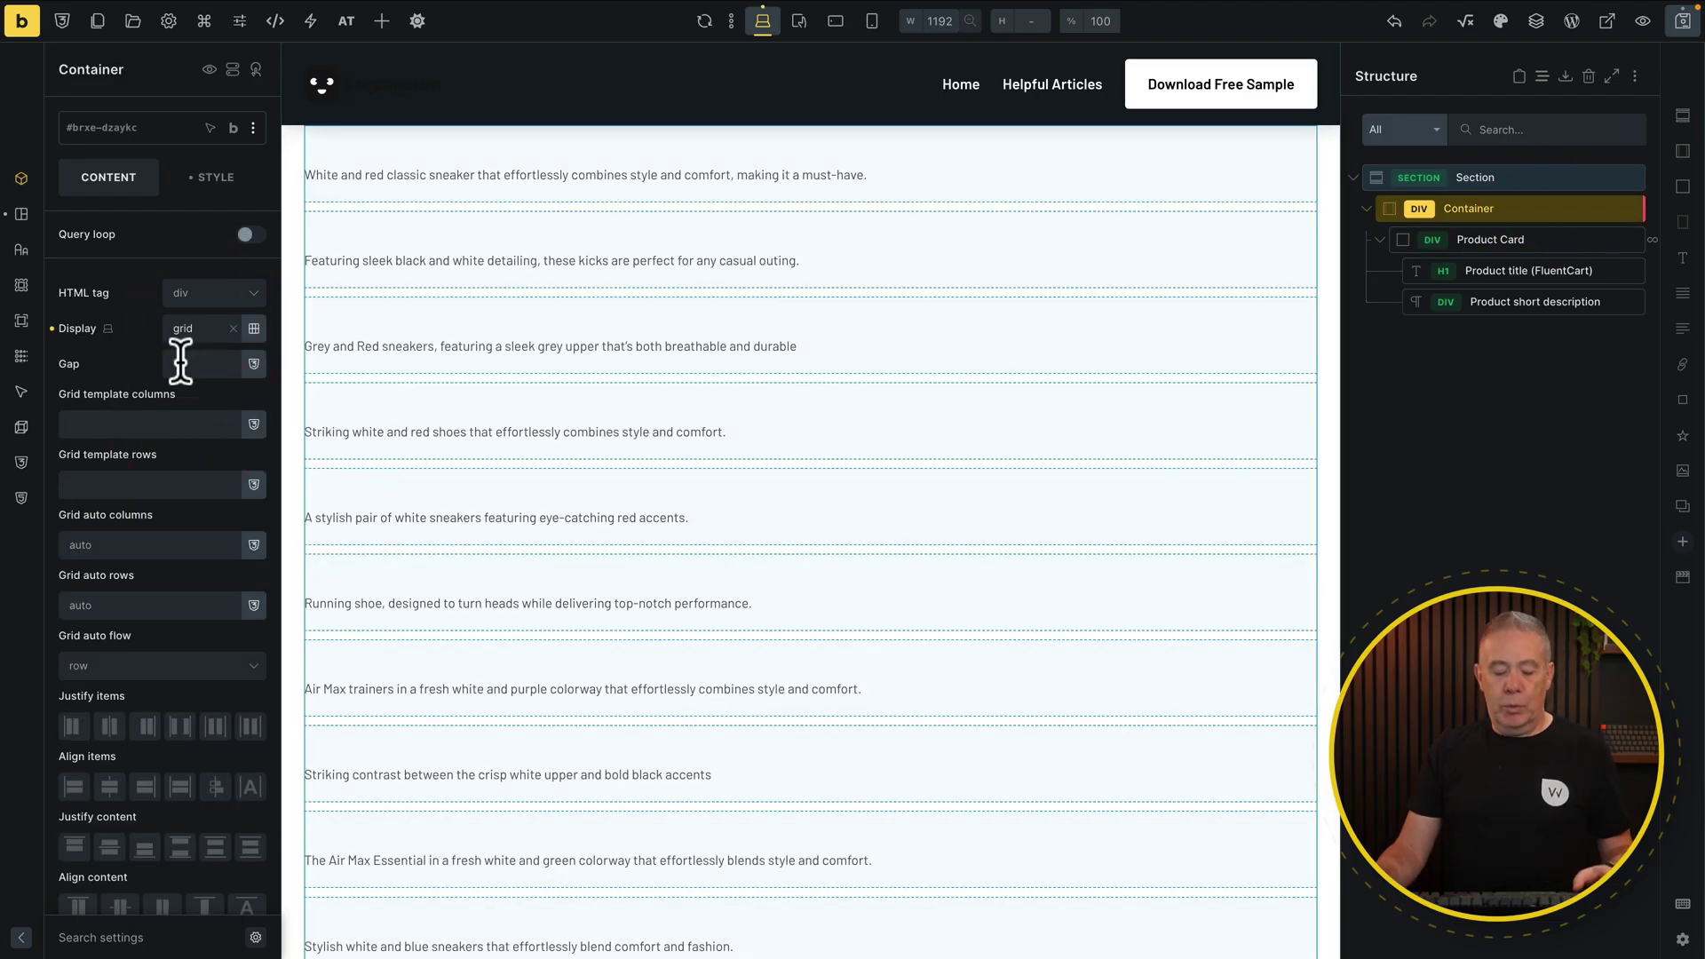
{"action": "left_click", "coordinate": [254, 363]}
{"action": "left_click", "coordinate": [409, 420]}
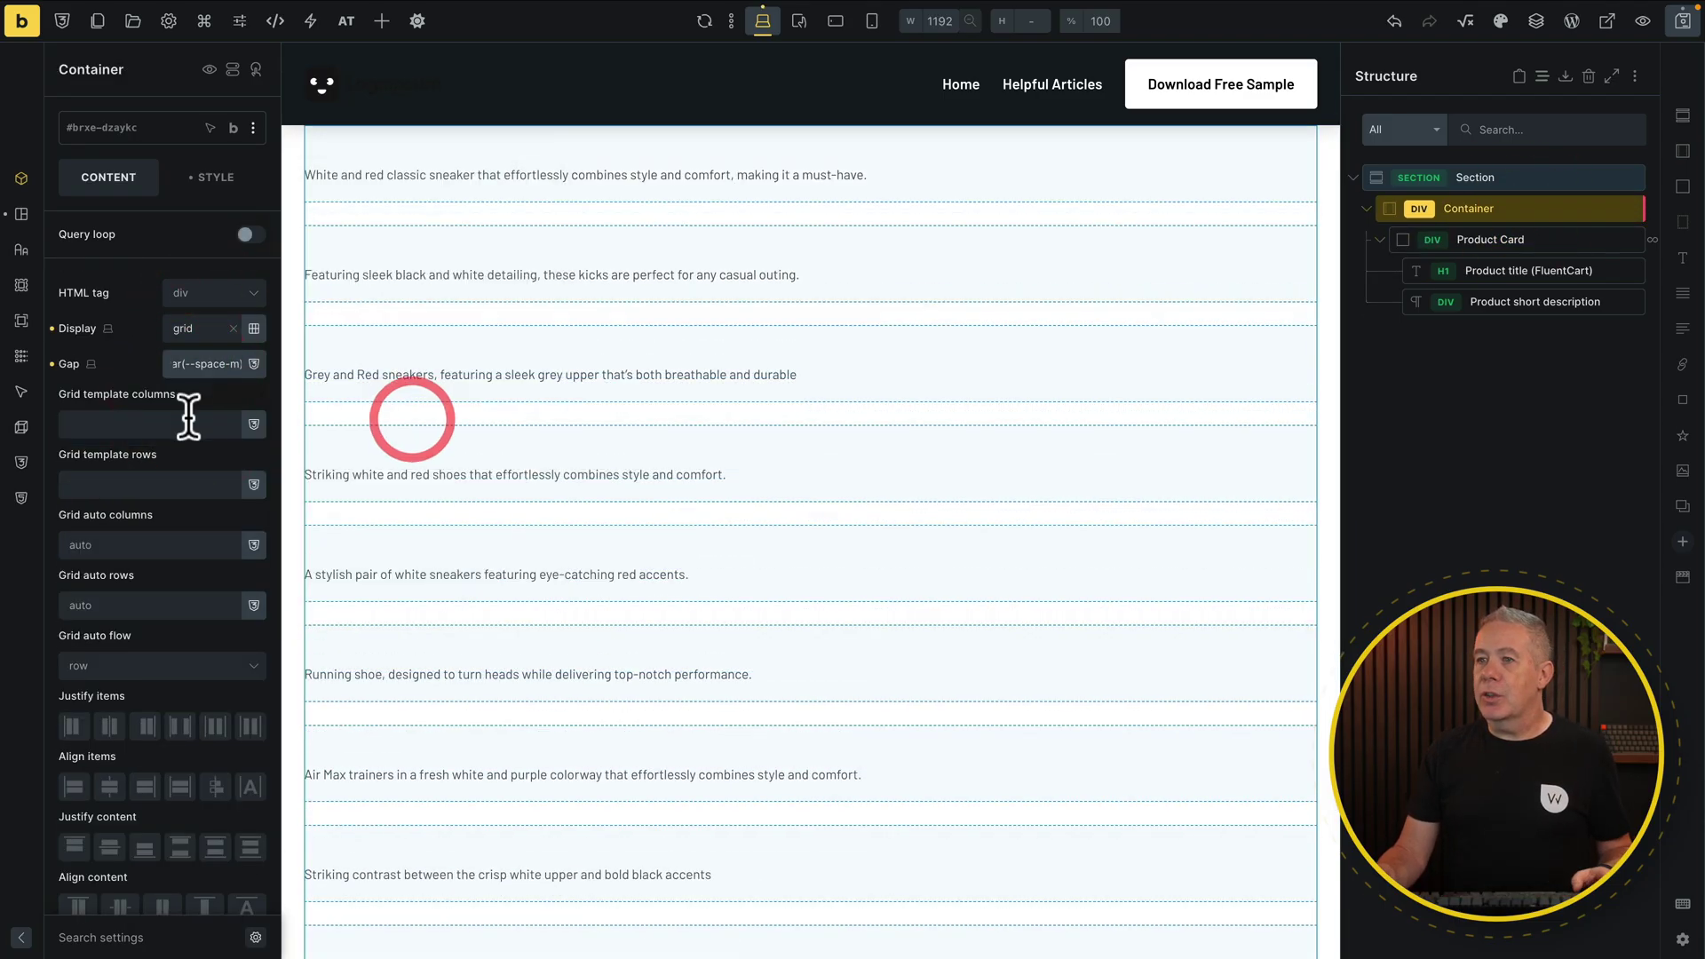
{"action": "left_click", "coordinate": [154, 425]}
{"action": "left_click", "coordinate": [366, 489]}
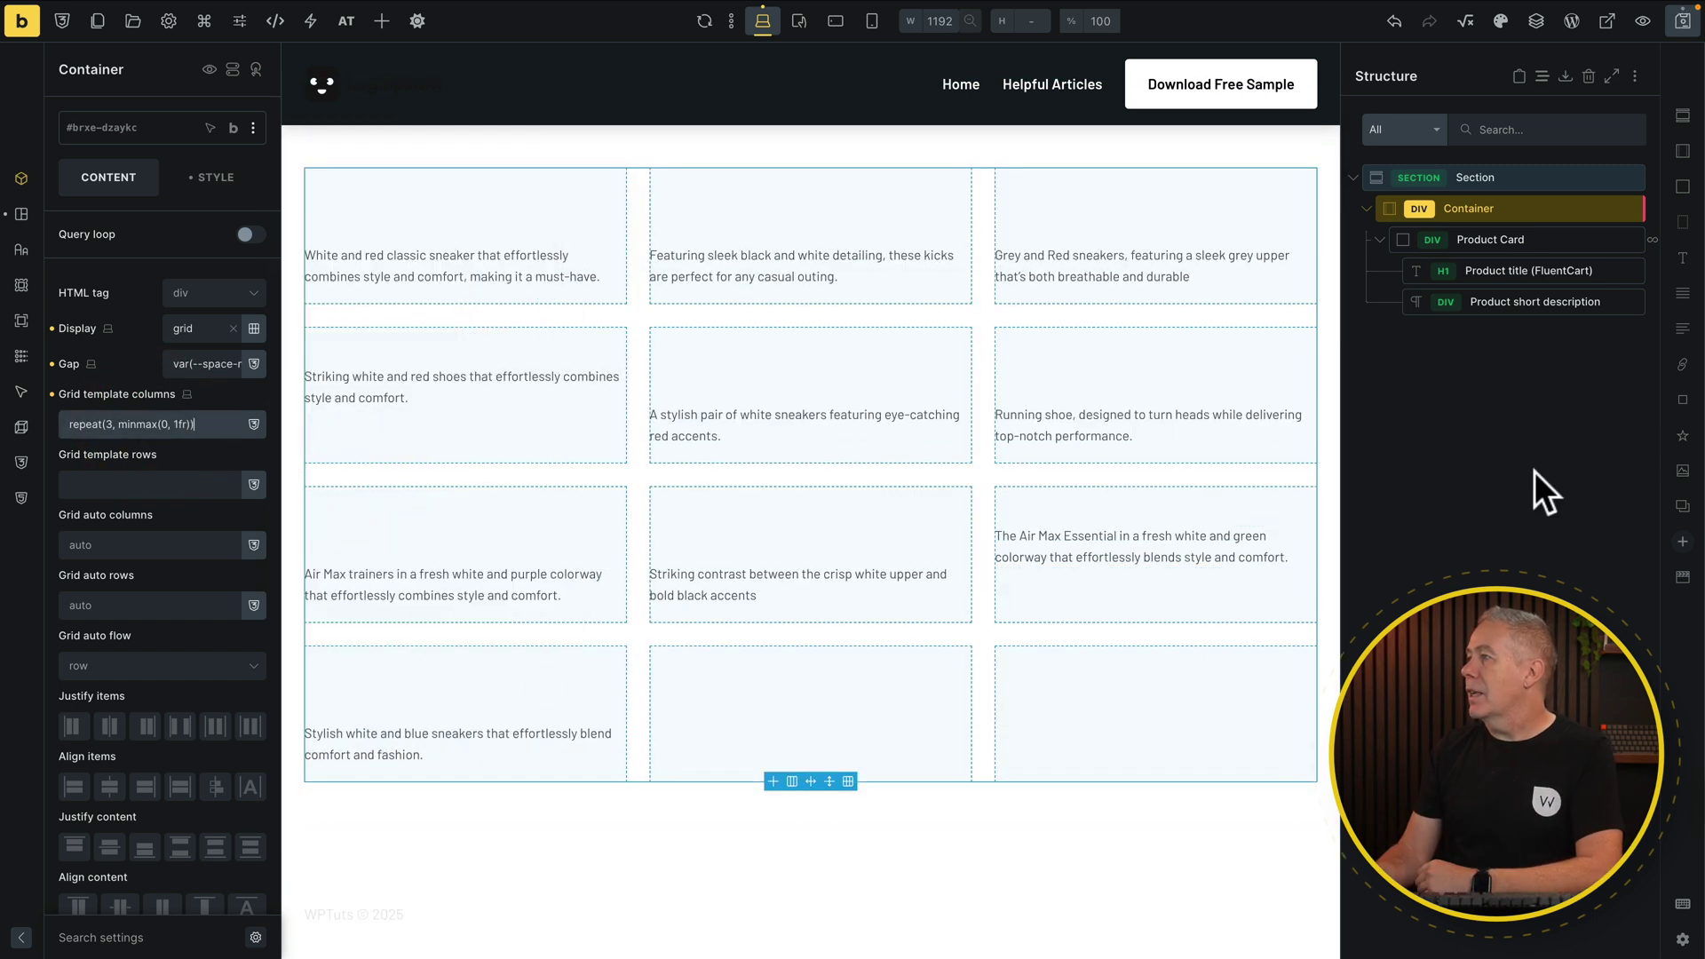
{"action": "left_click", "coordinate": [1543, 277]}
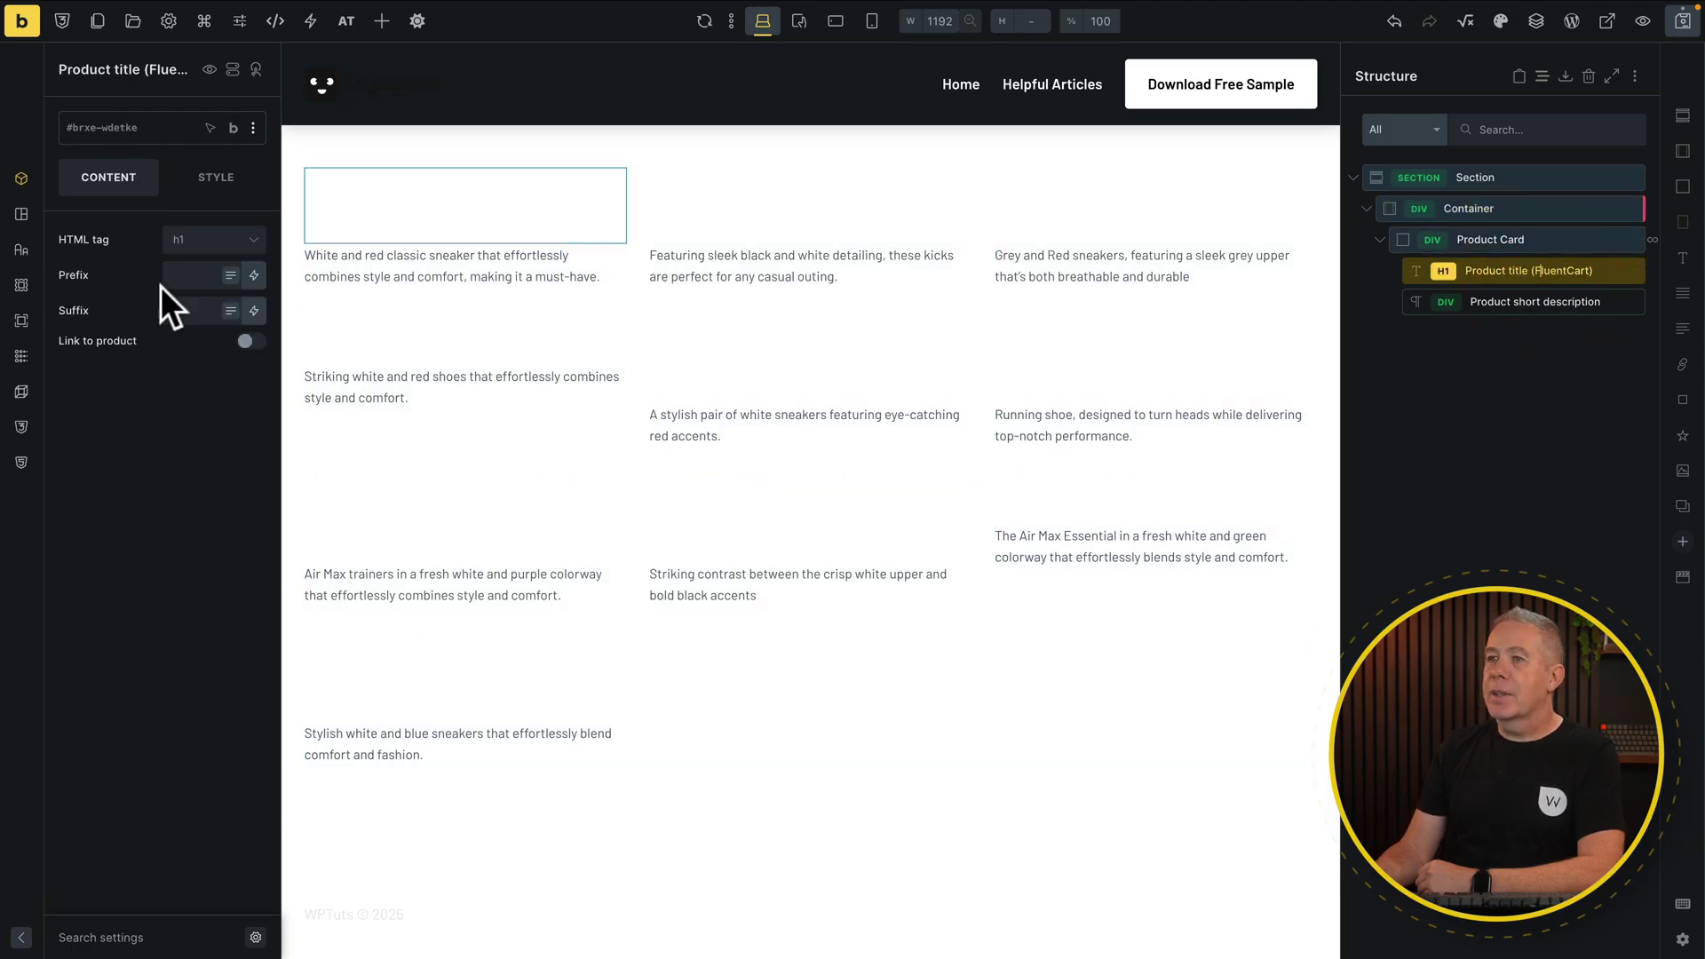
Make the product titles h3 headings with a dark text colour, and drag an Image element to the top of the card.
{"action": "left_click", "coordinate": [255, 241]}
{"action": "left_click", "coordinate": [194, 322]}
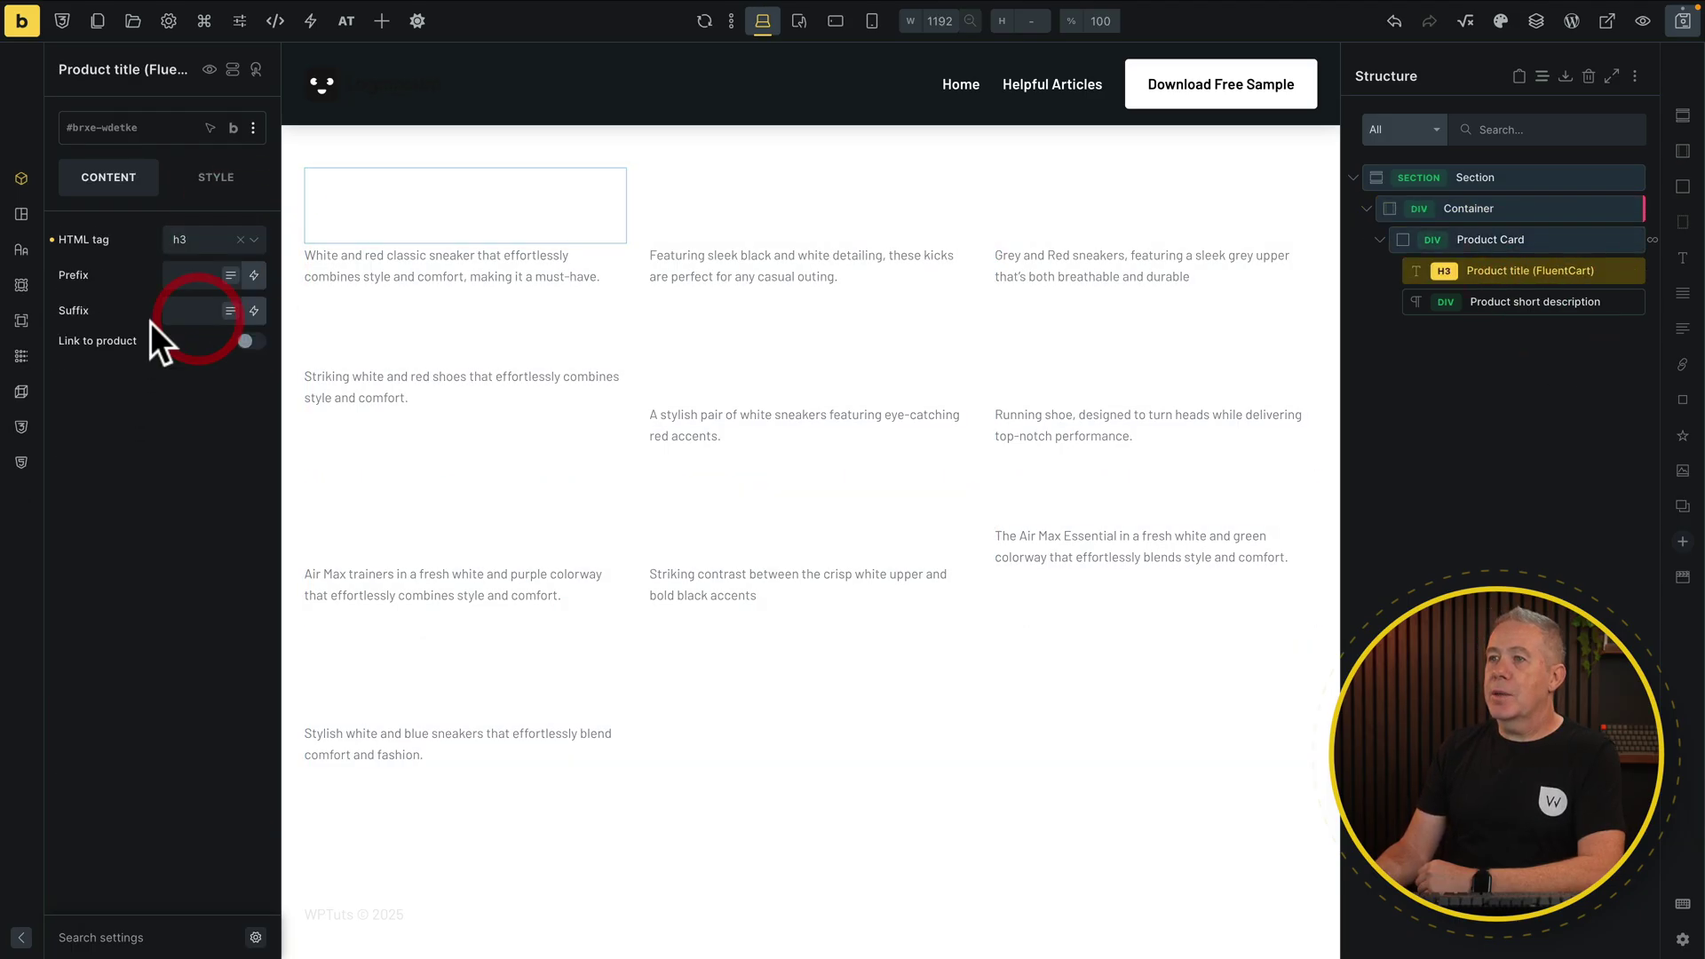
{"action": "left_click", "coordinate": [216, 178]}
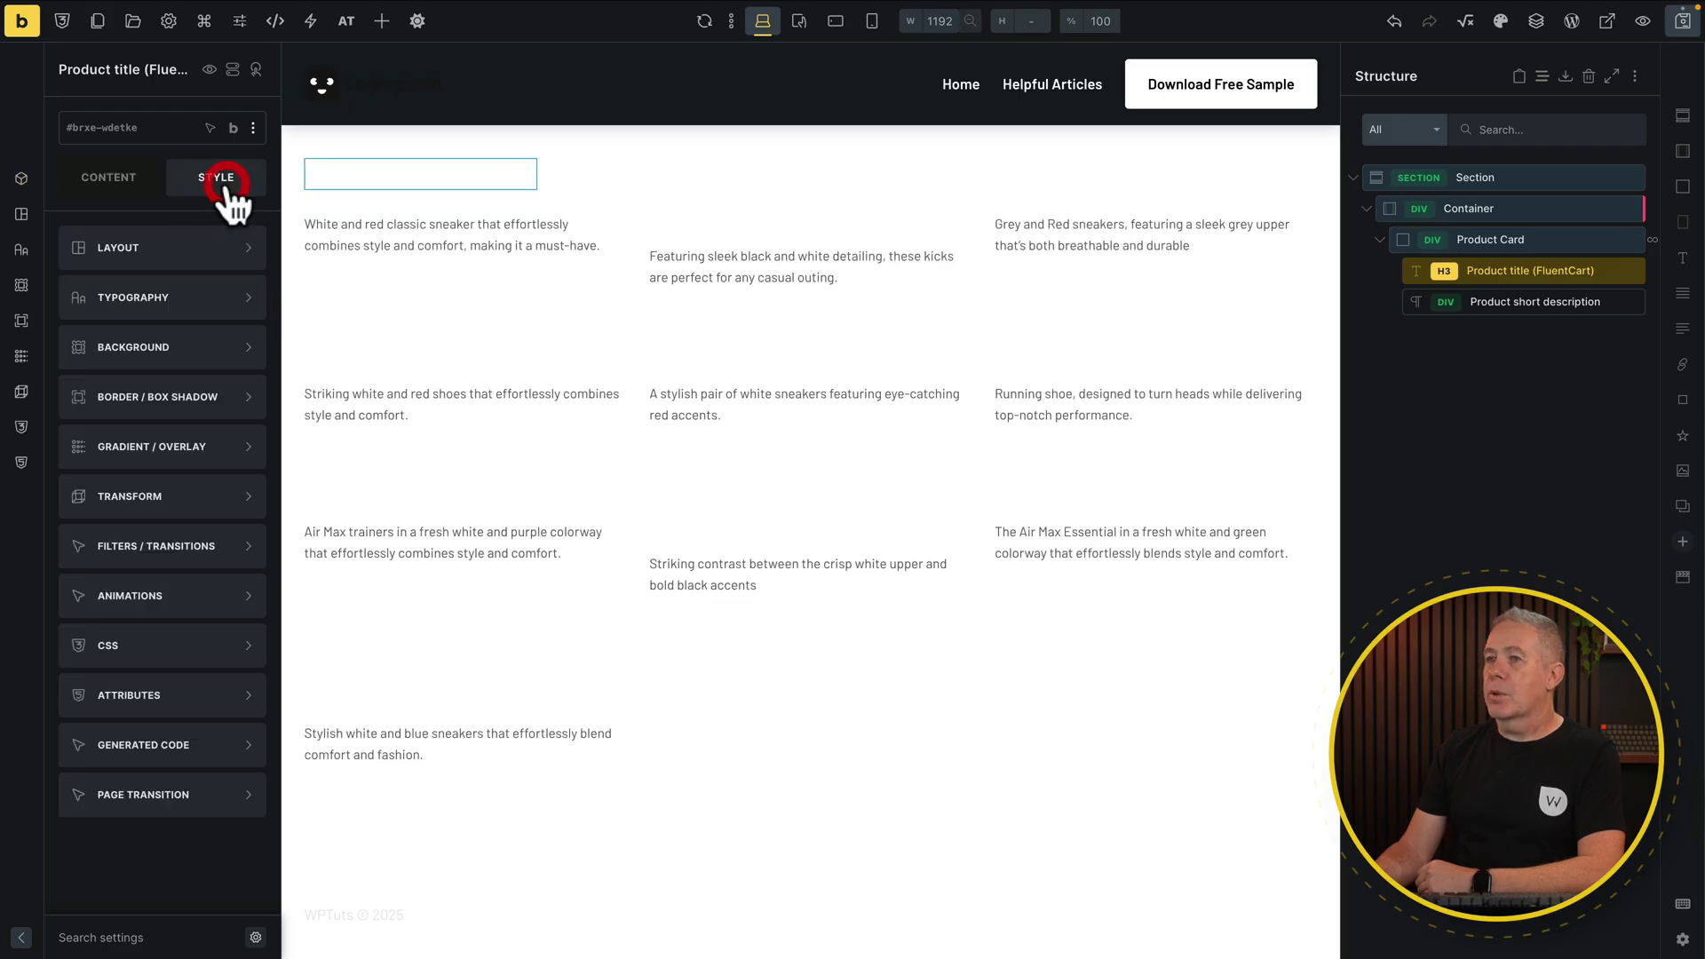
{"action": "left_click", "coordinate": [229, 298]}
{"action": "left_click", "coordinate": [250, 299]}
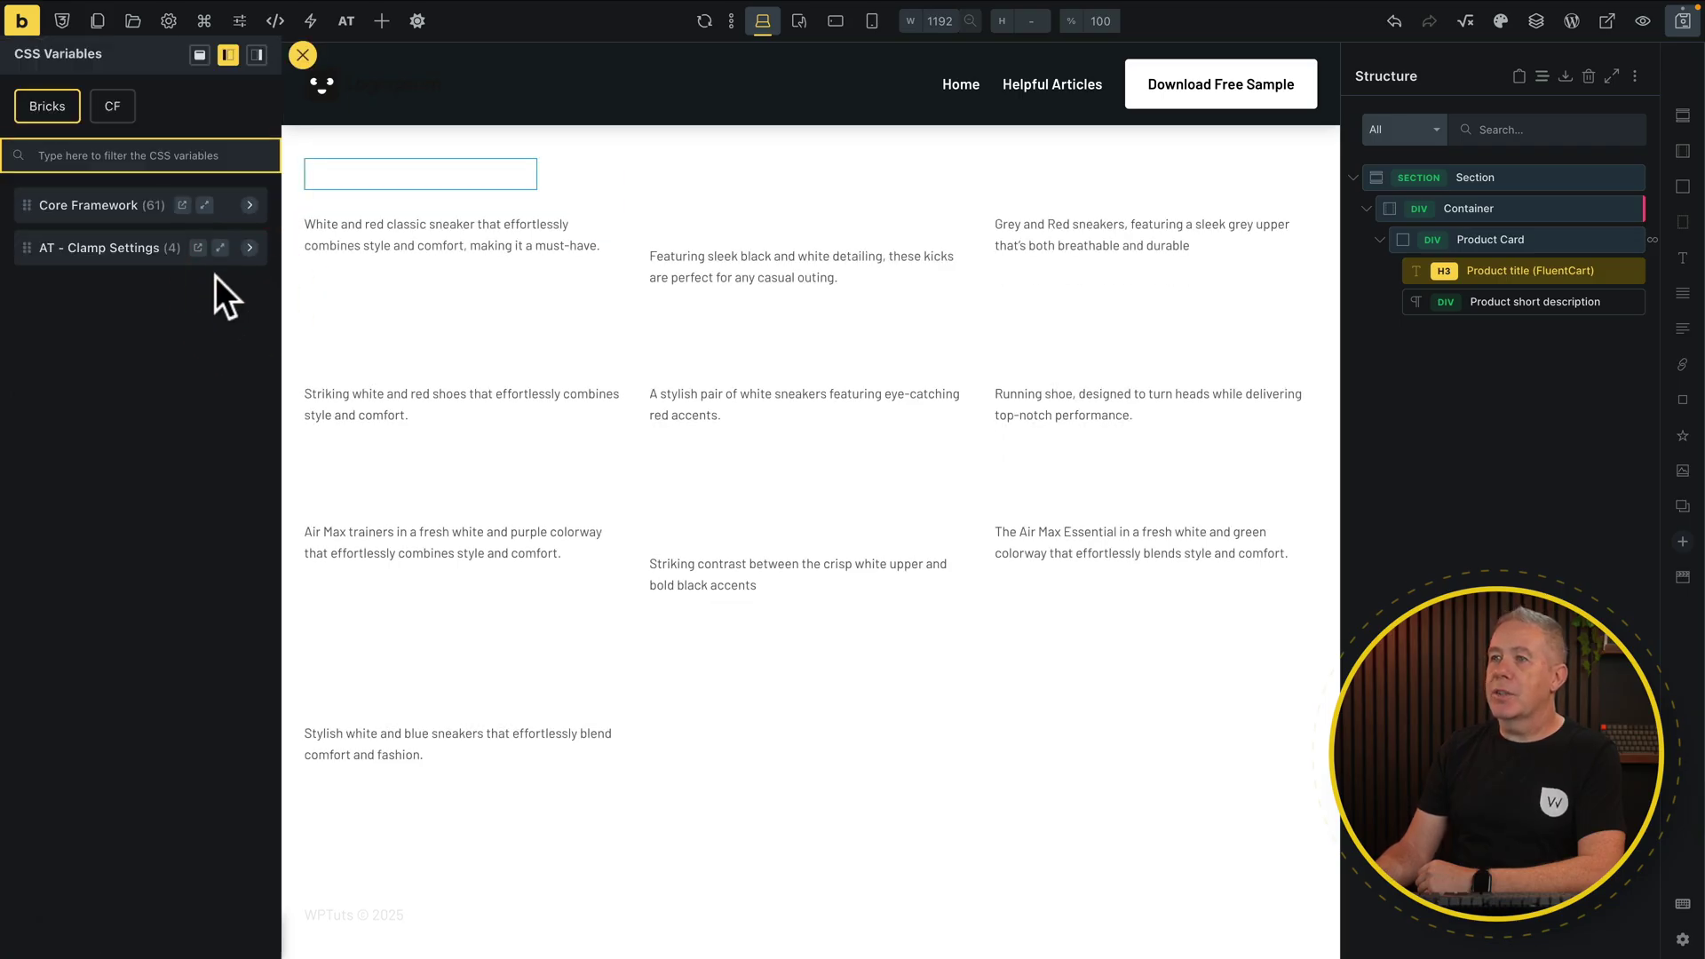
{"action": "left_click", "coordinate": [169, 398]}
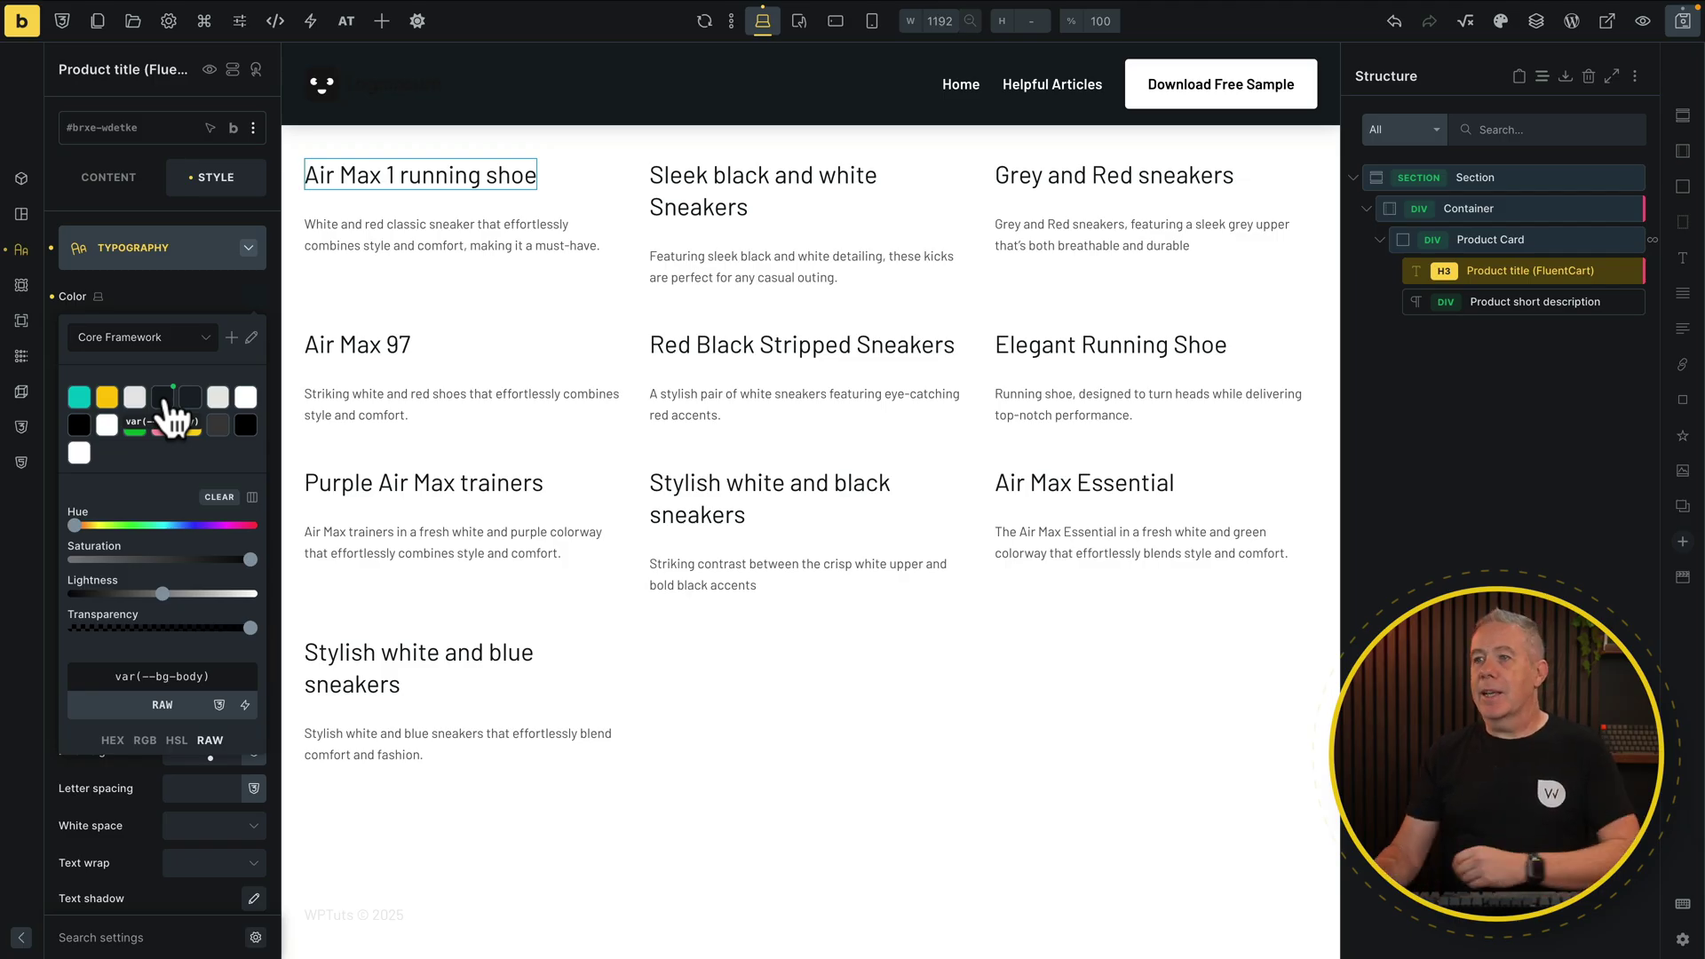
{"action": "left_click", "coordinate": [1540, 275]}
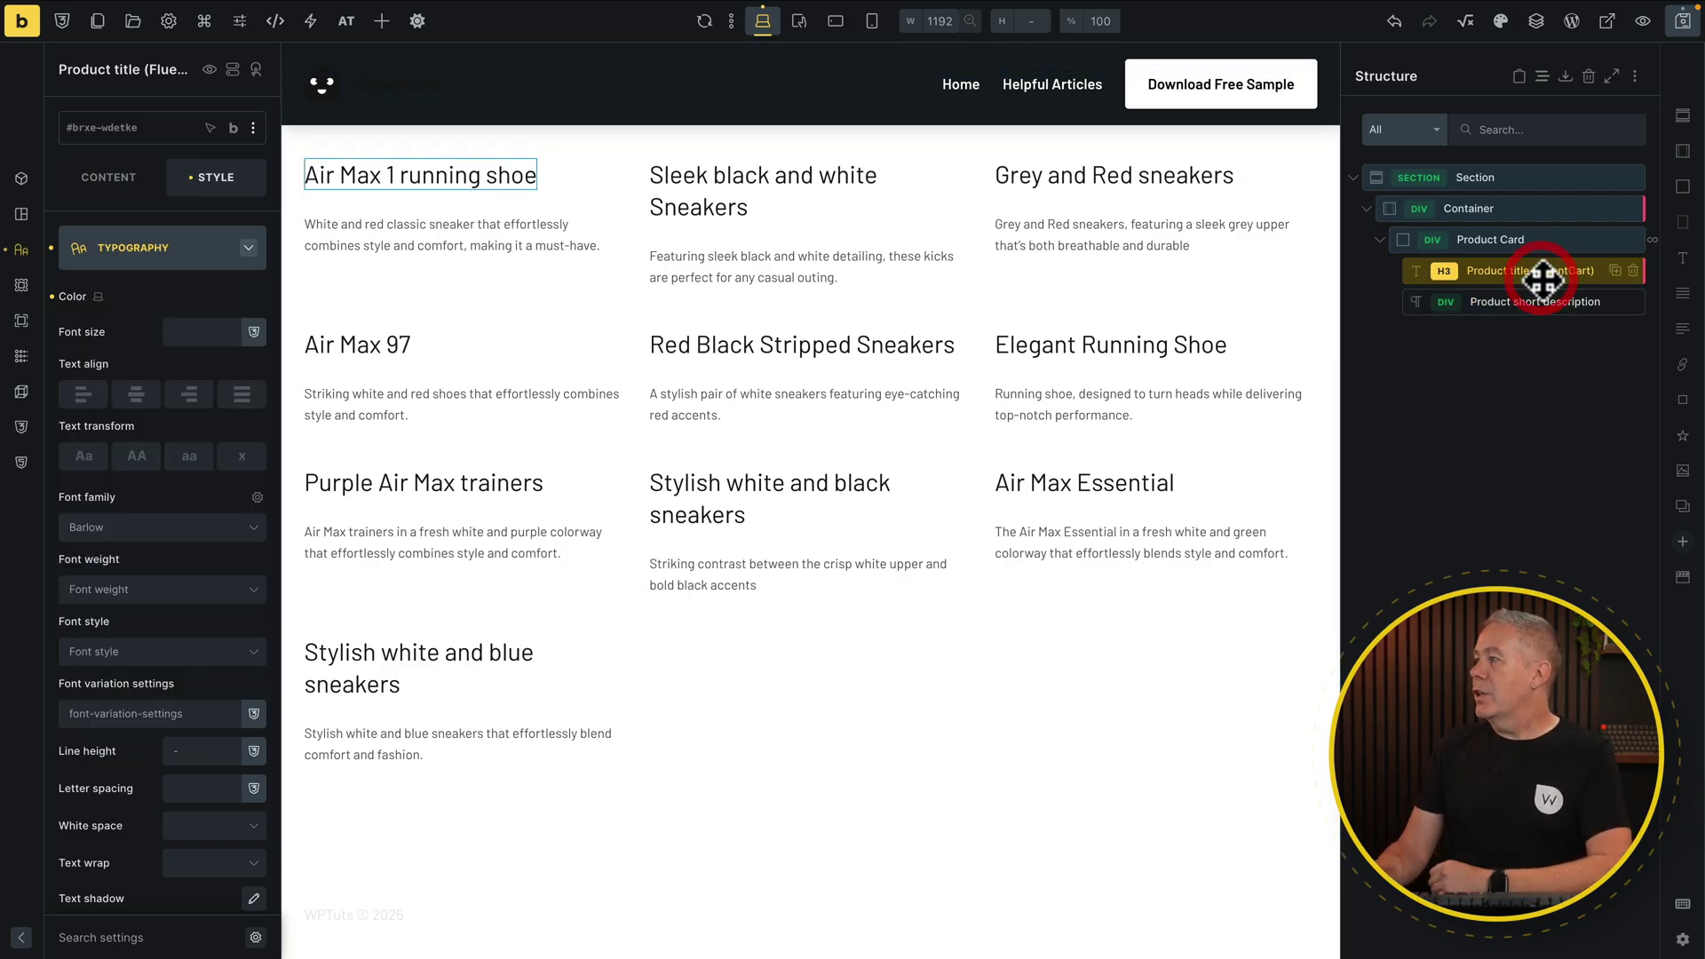
{"action": "left_click_drag", "start_coordinate": [1683, 471], "coordinate": [1541, 258]}
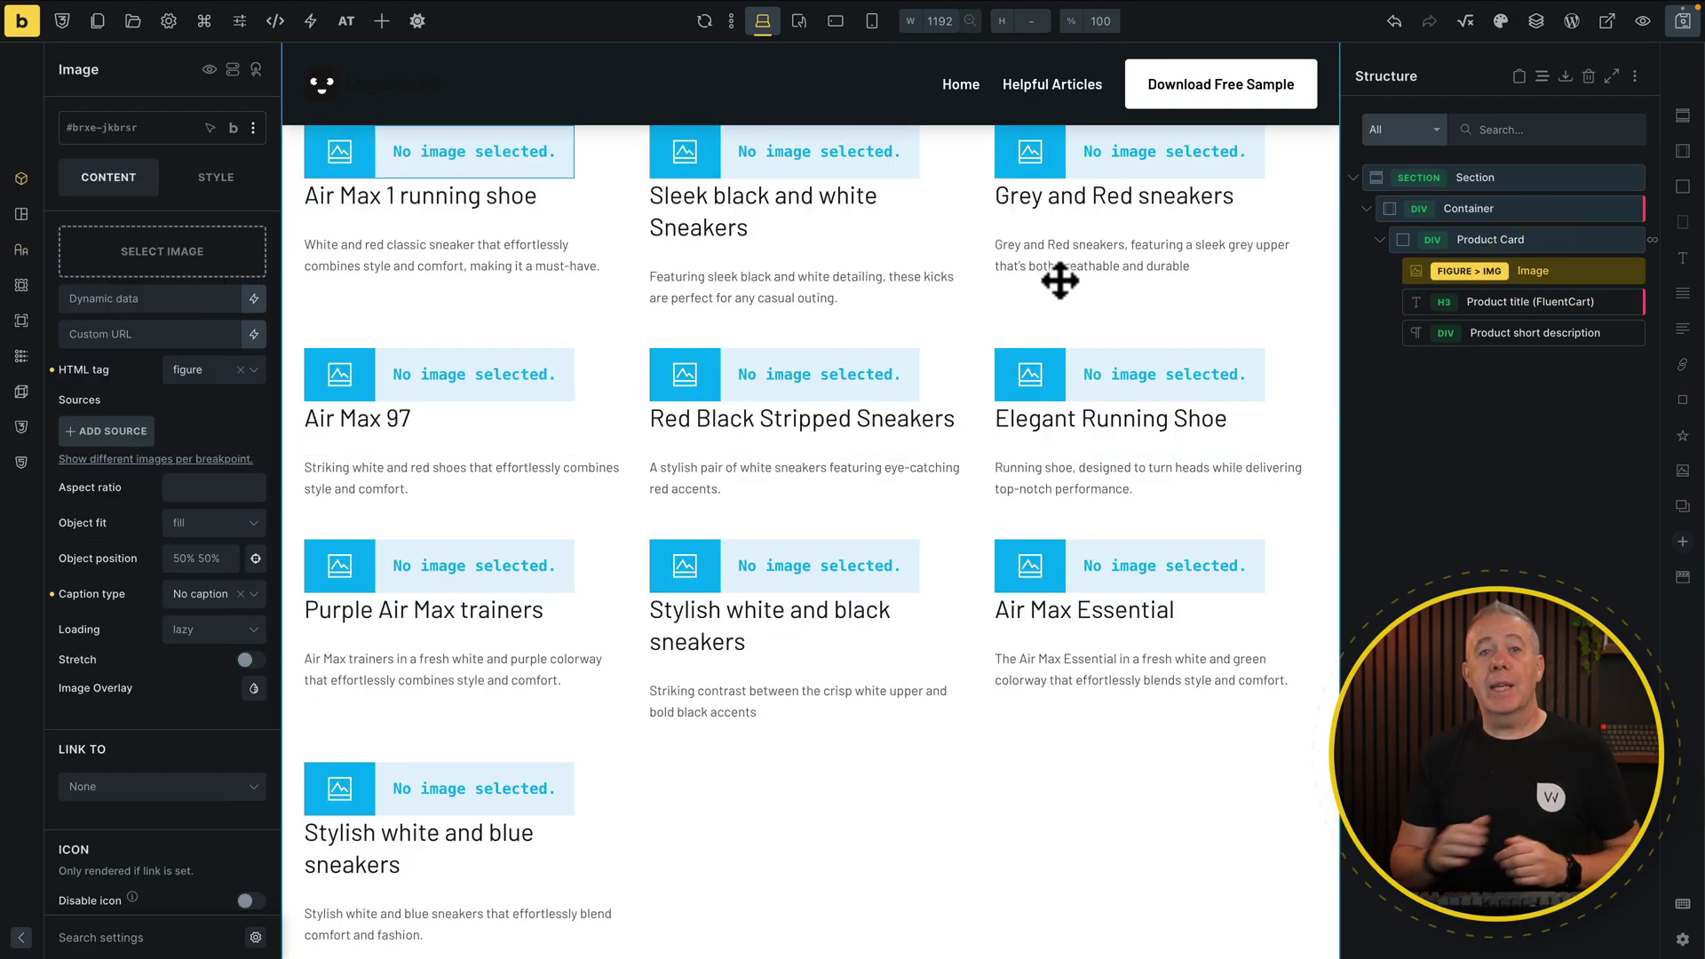
Bind the card Image's source to the product's featured image through dynamic data.
{"action": "left_click", "coordinate": [253, 299]}
{"action": "left_click", "coordinate": [382, 759]}
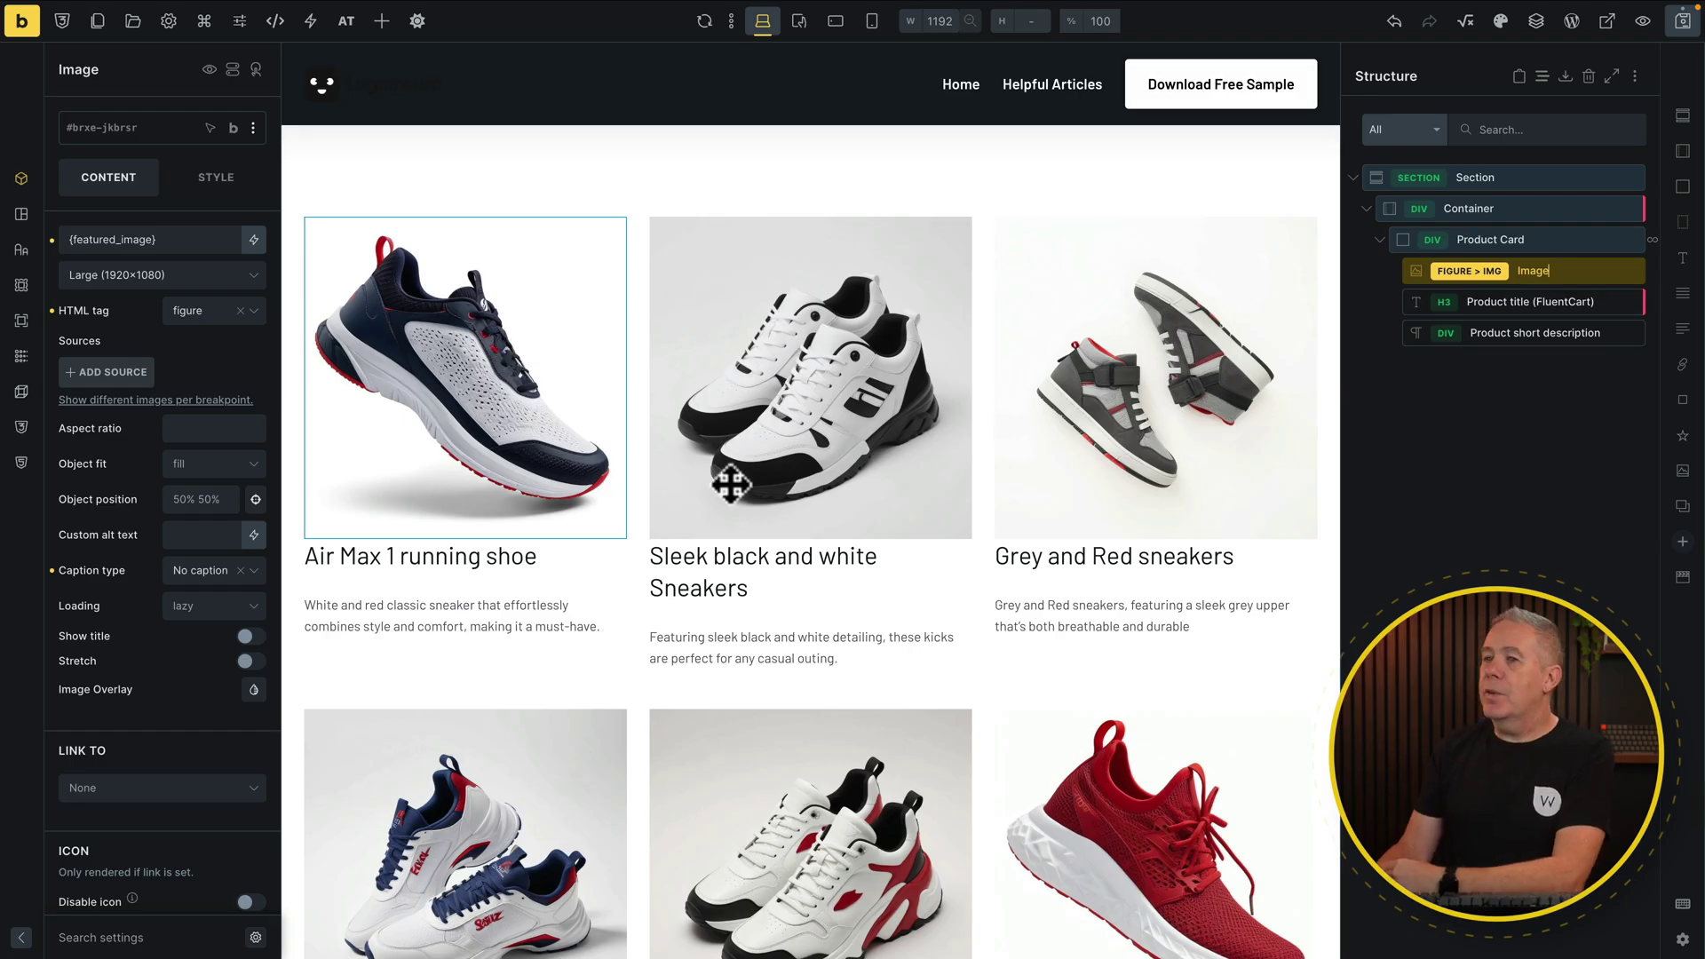
{"action": "left_click", "coordinate": [382, 21]}
Drag FluentCart's Buy Section below the product short description and select it.
{"action": "scroll", "coordinate": [103, 704], "scroll_direction": "down", "scroll_amount": 3}
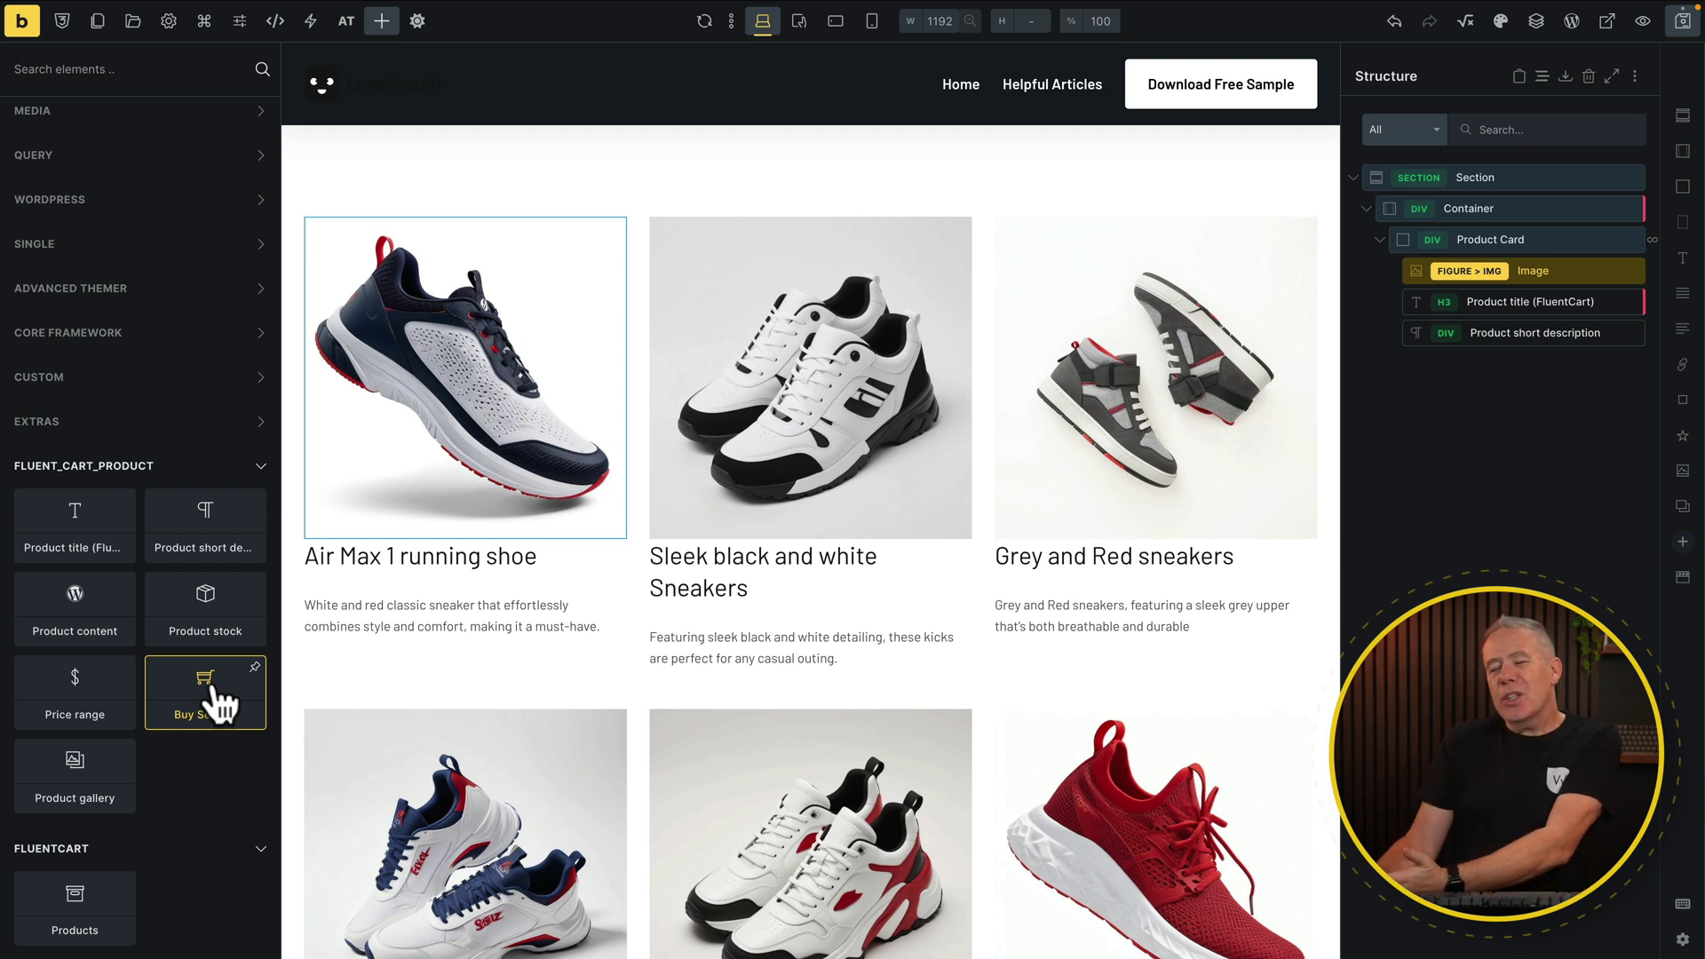
{"action": "left_click_drag", "start_coordinate": [220, 706], "coordinate": [1534, 380]}
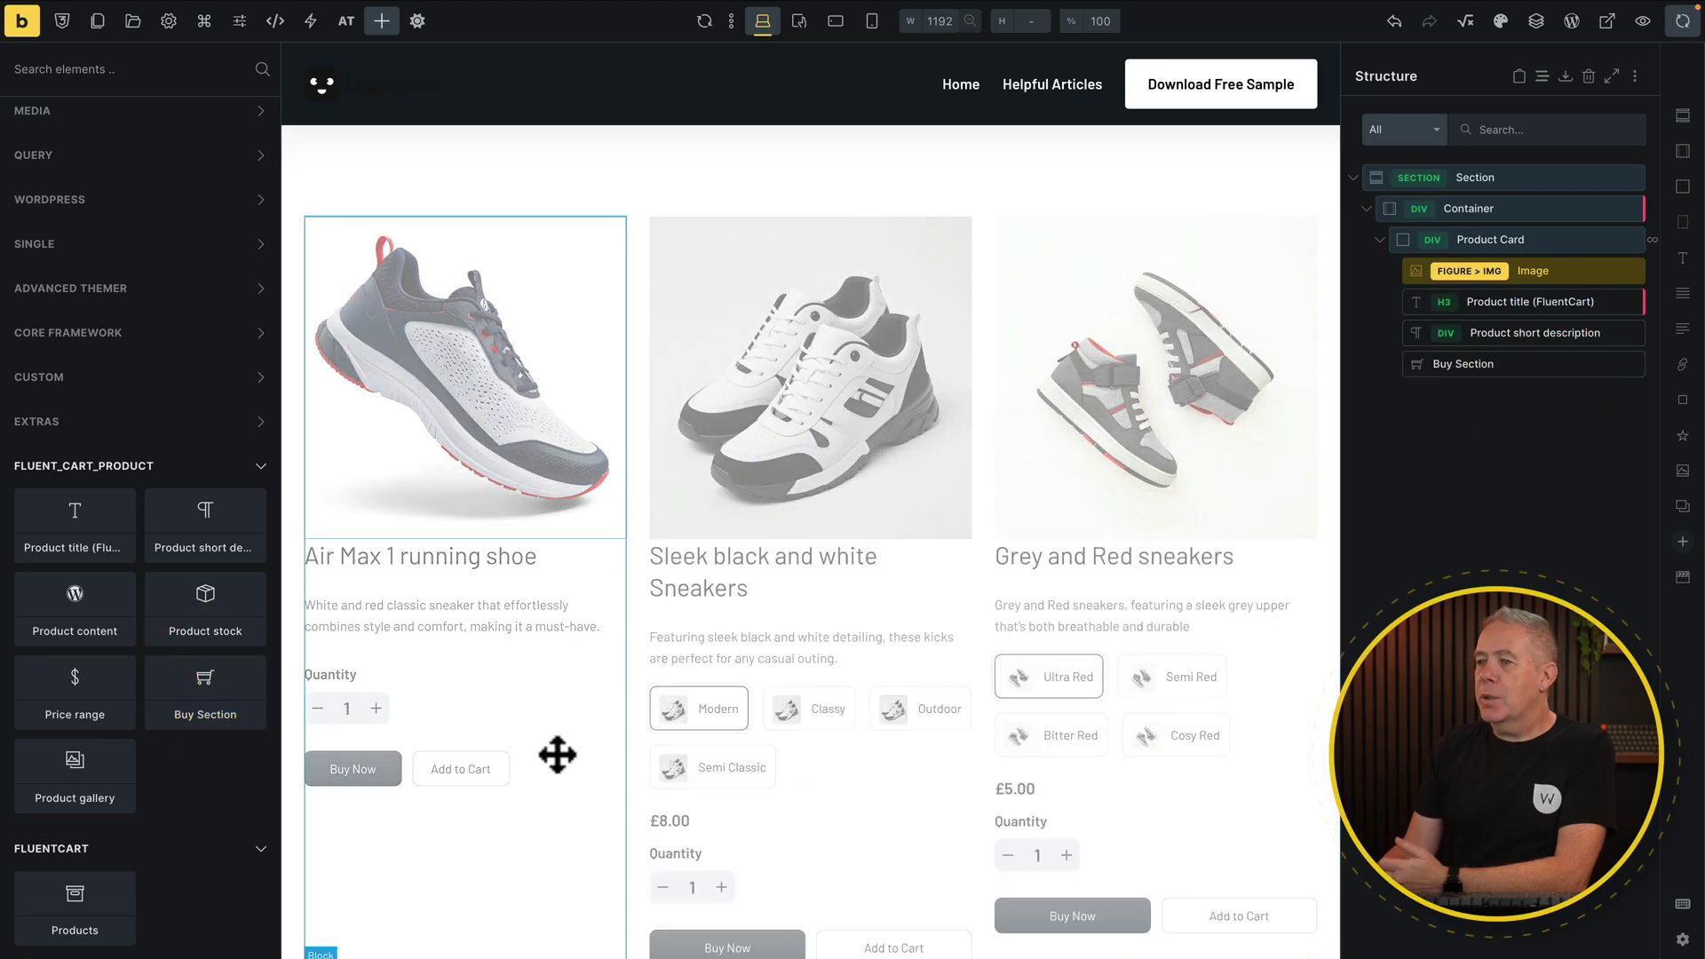
{"action": "scroll", "coordinate": [550, 785], "scroll_direction": "down", "scroll_amount": 1}
{"action": "scroll", "coordinate": [551, 785], "scroll_direction": "down", "scroll_amount": 2}
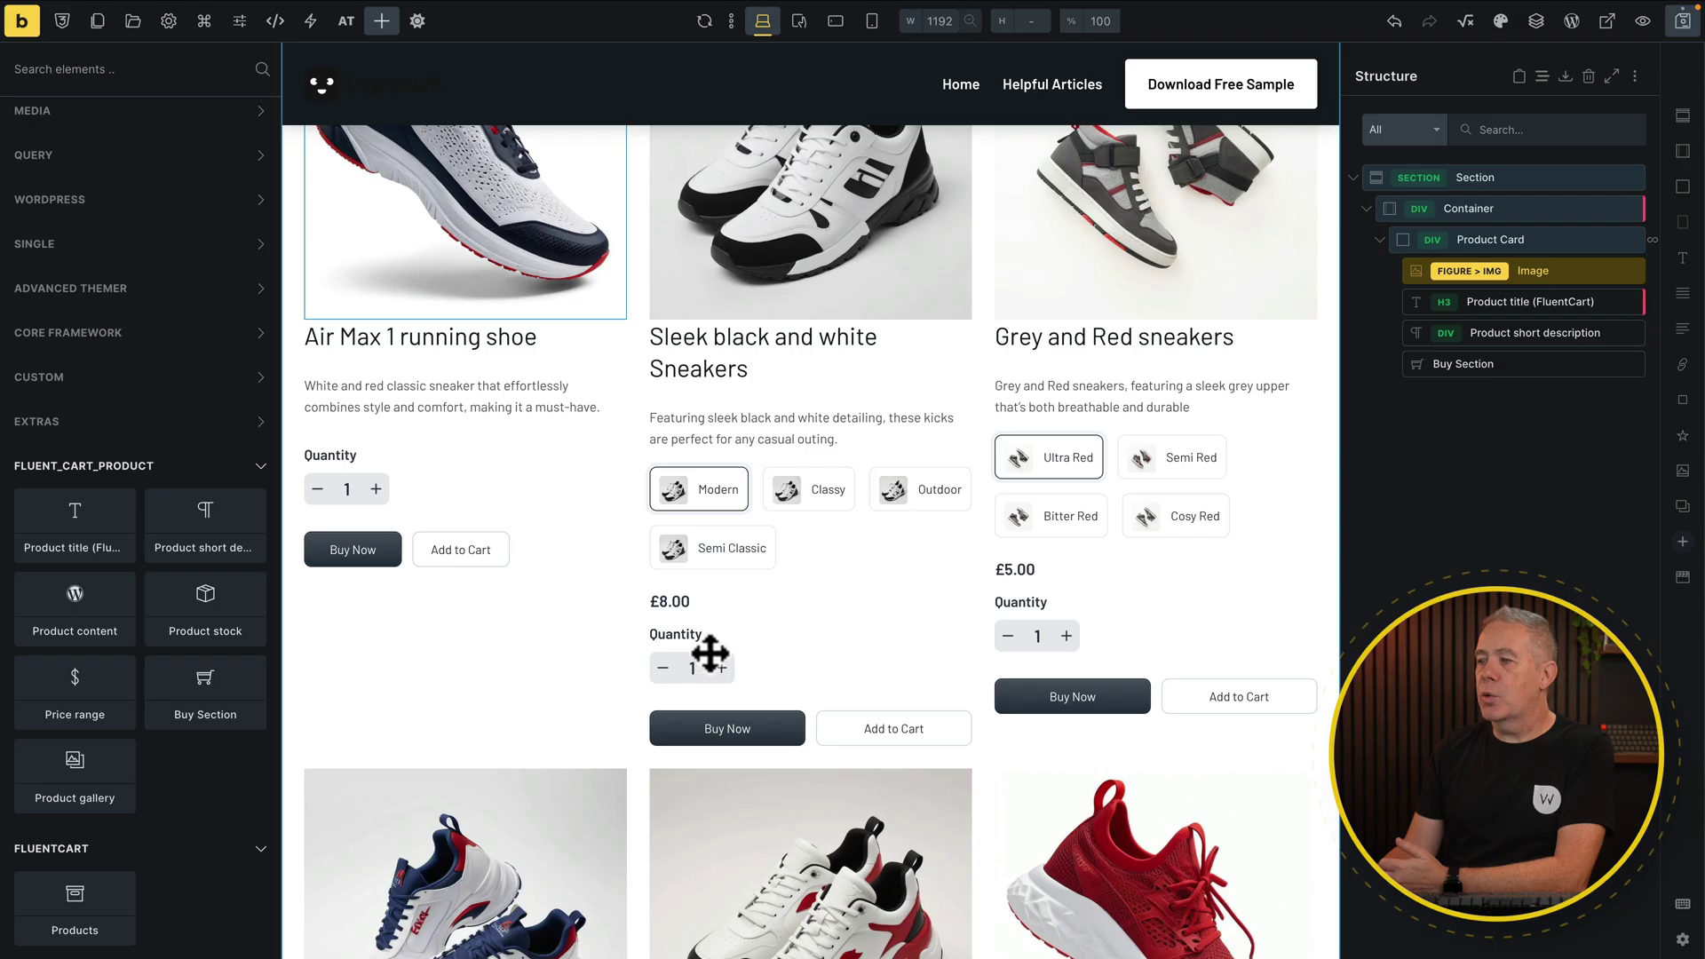
{"action": "left_click", "coordinate": [1510, 363]}
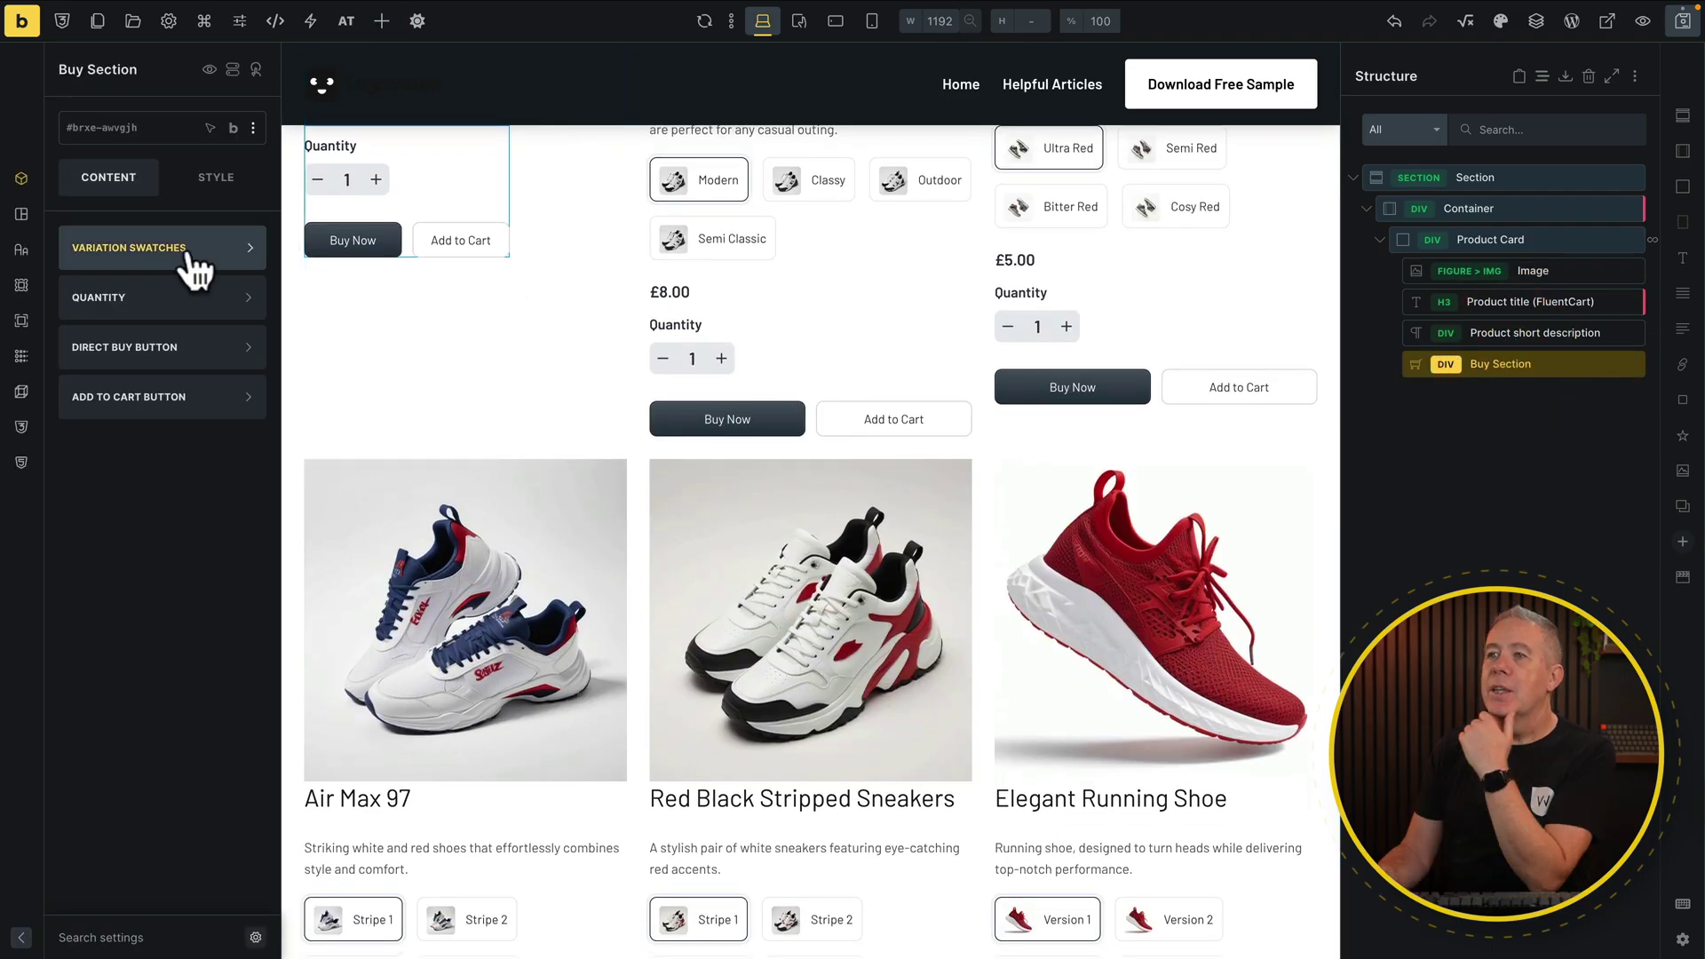
Expand the Buy Section's Variation Swatches, Quantity, Buy Now and Add to Cart settings groups.
{"action": "left_click", "coordinate": [191, 257]}
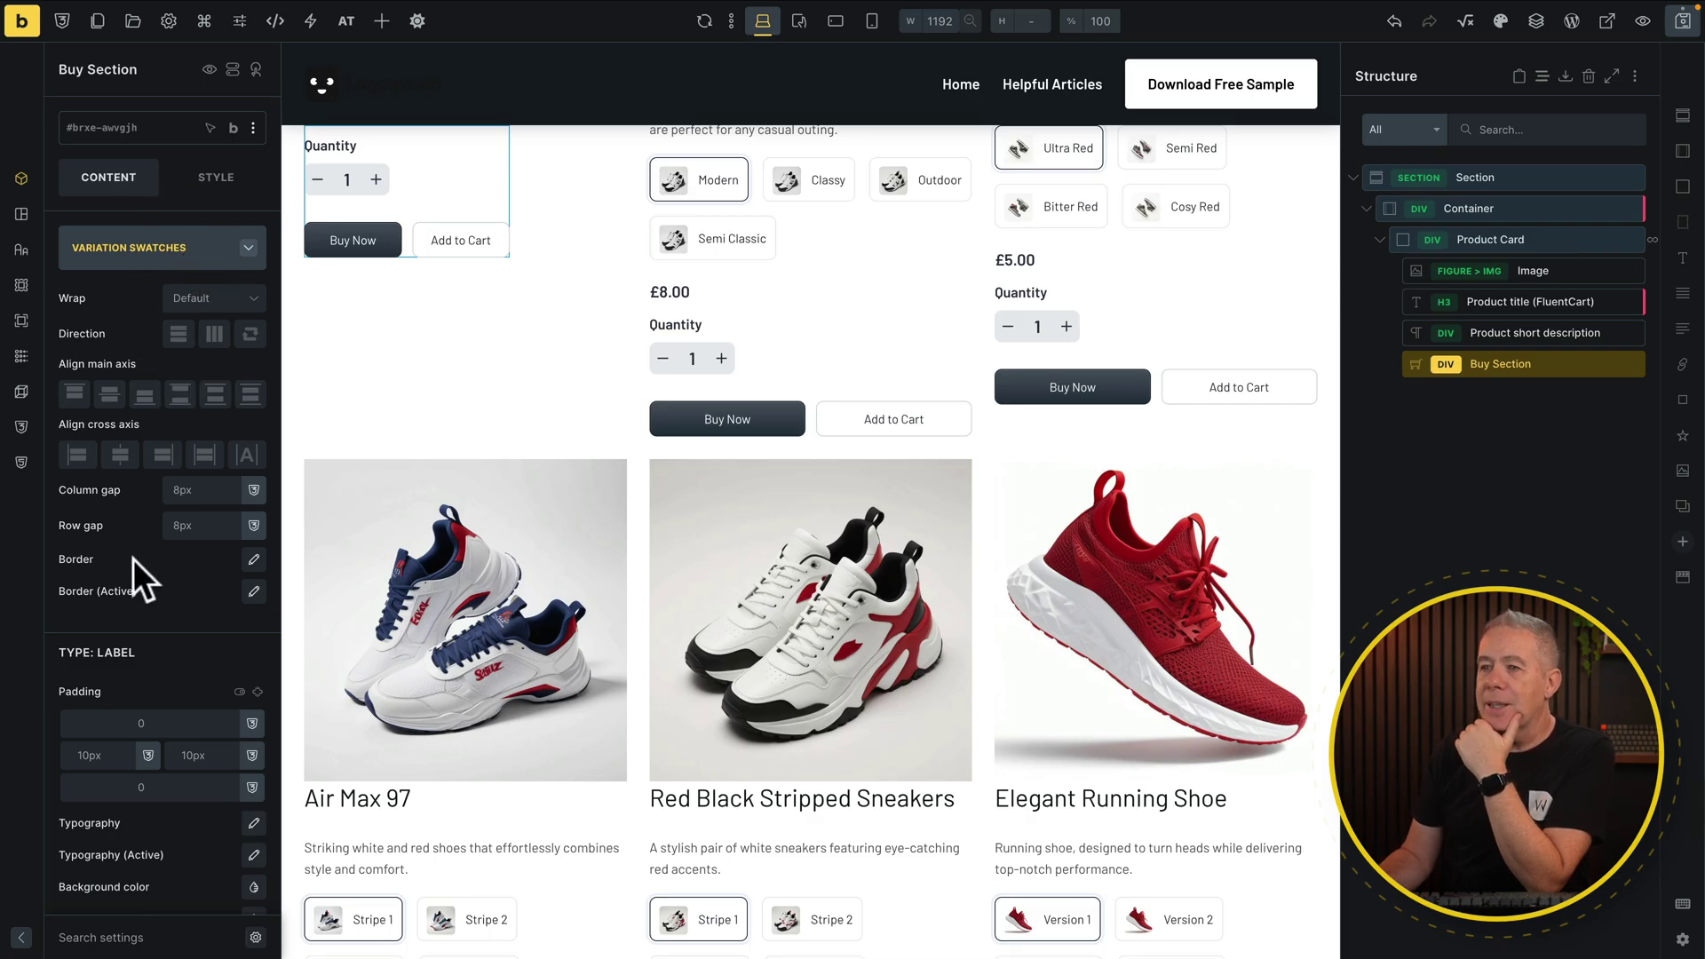
{"action": "scroll", "coordinate": [158, 599], "scroll_direction": "down", "scroll_amount": 5}
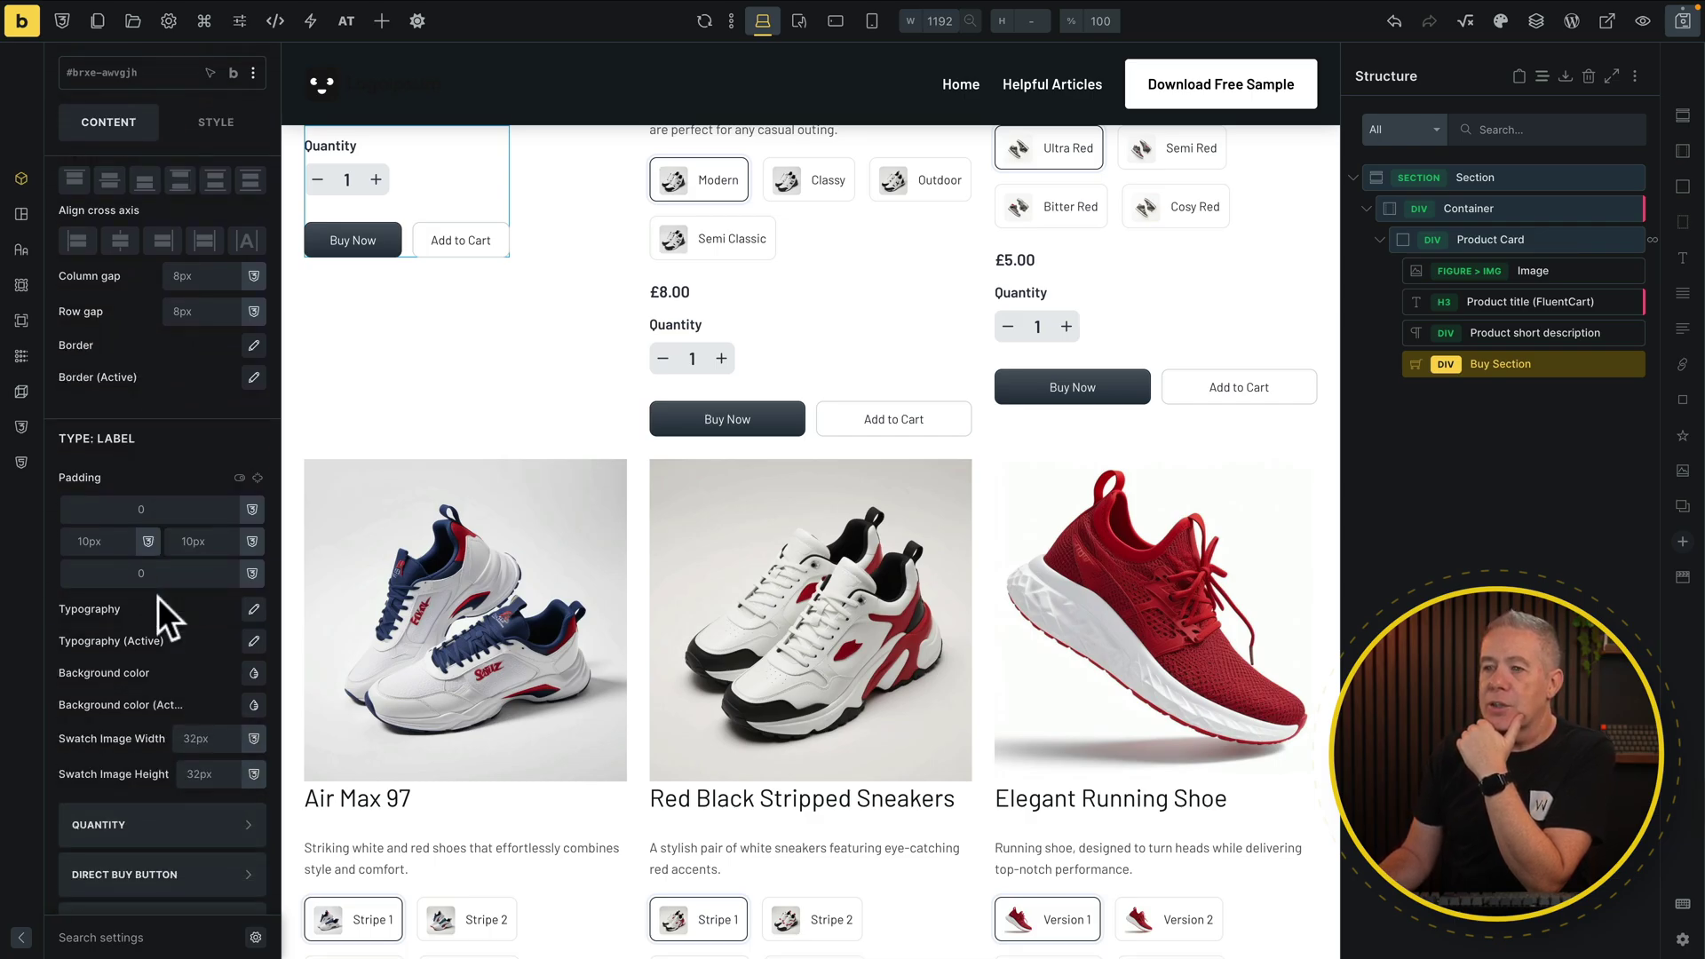
{"action": "scroll", "coordinate": [158, 598], "scroll_direction": "down", "scroll_amount": 1}
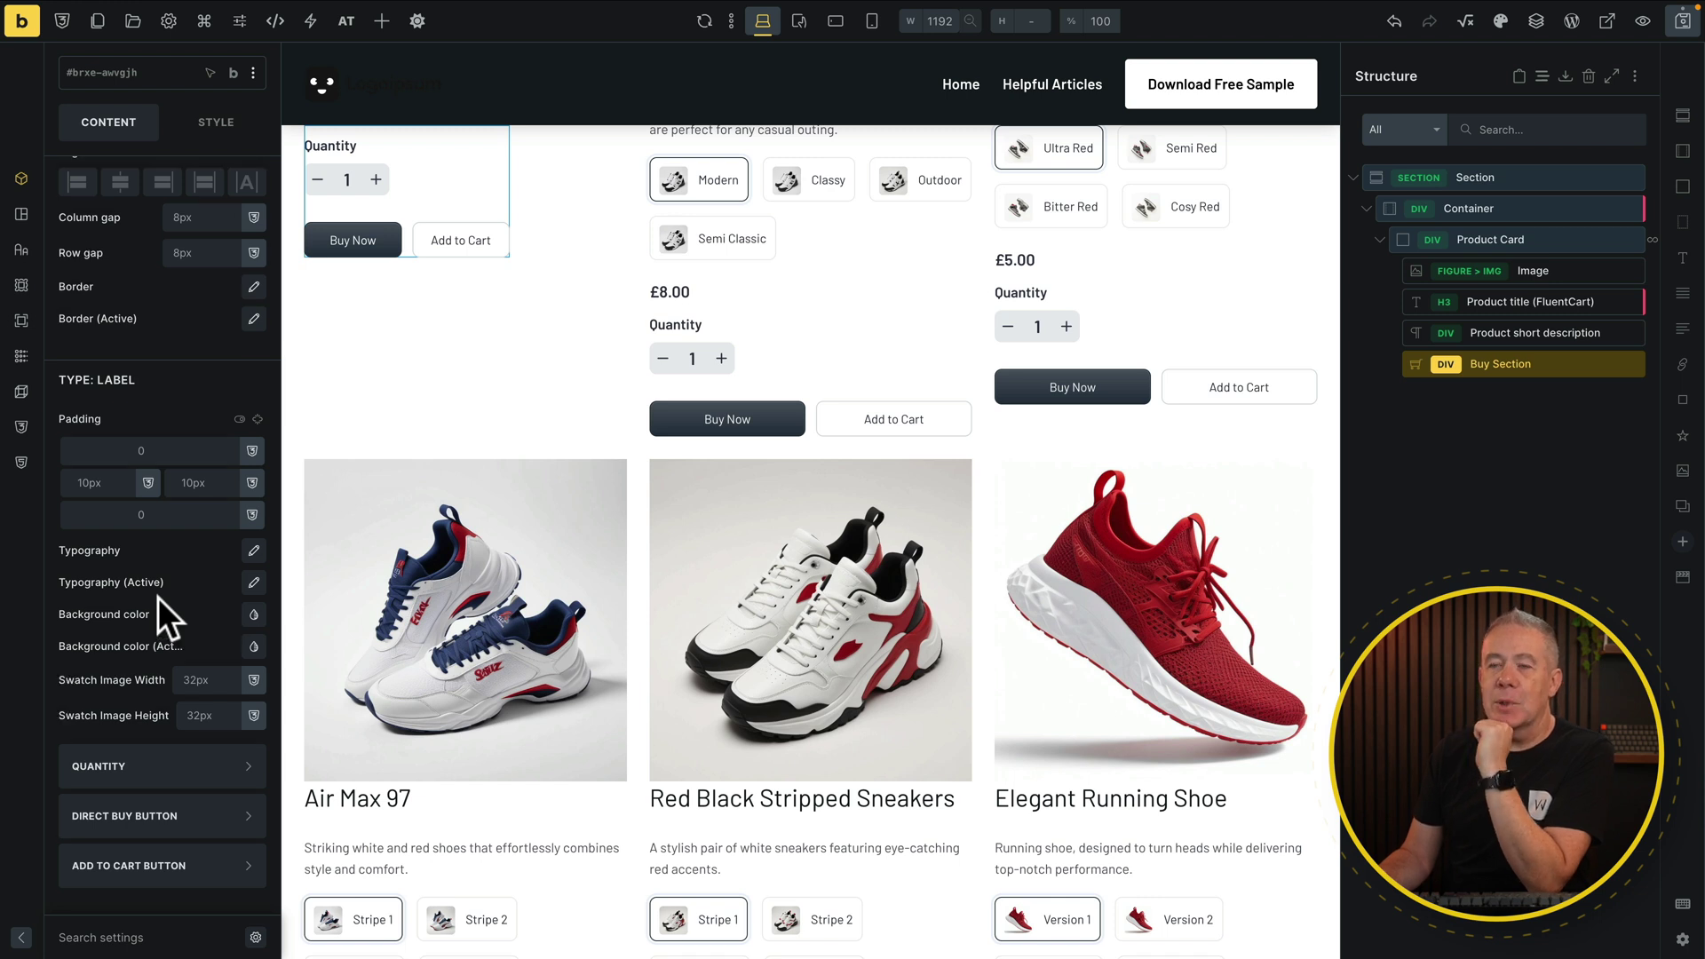
{"action": "left_click", "coordinate": [147, 766]}
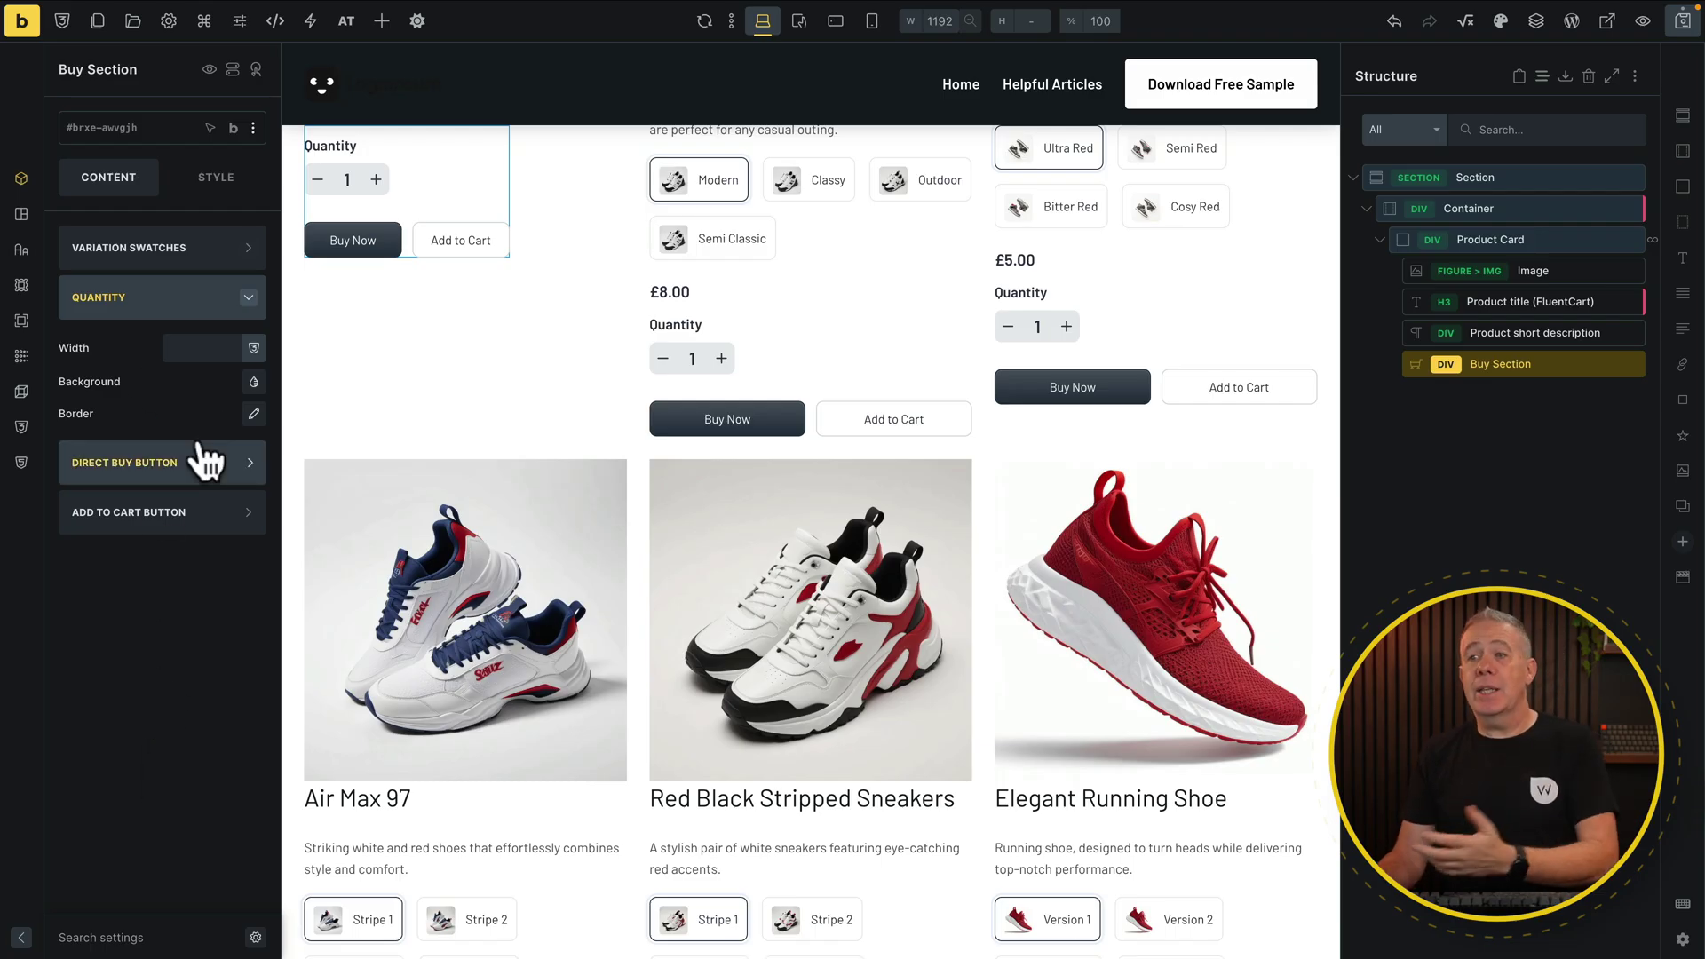
{"action": "left_click", "coordinate": [208, 480]}
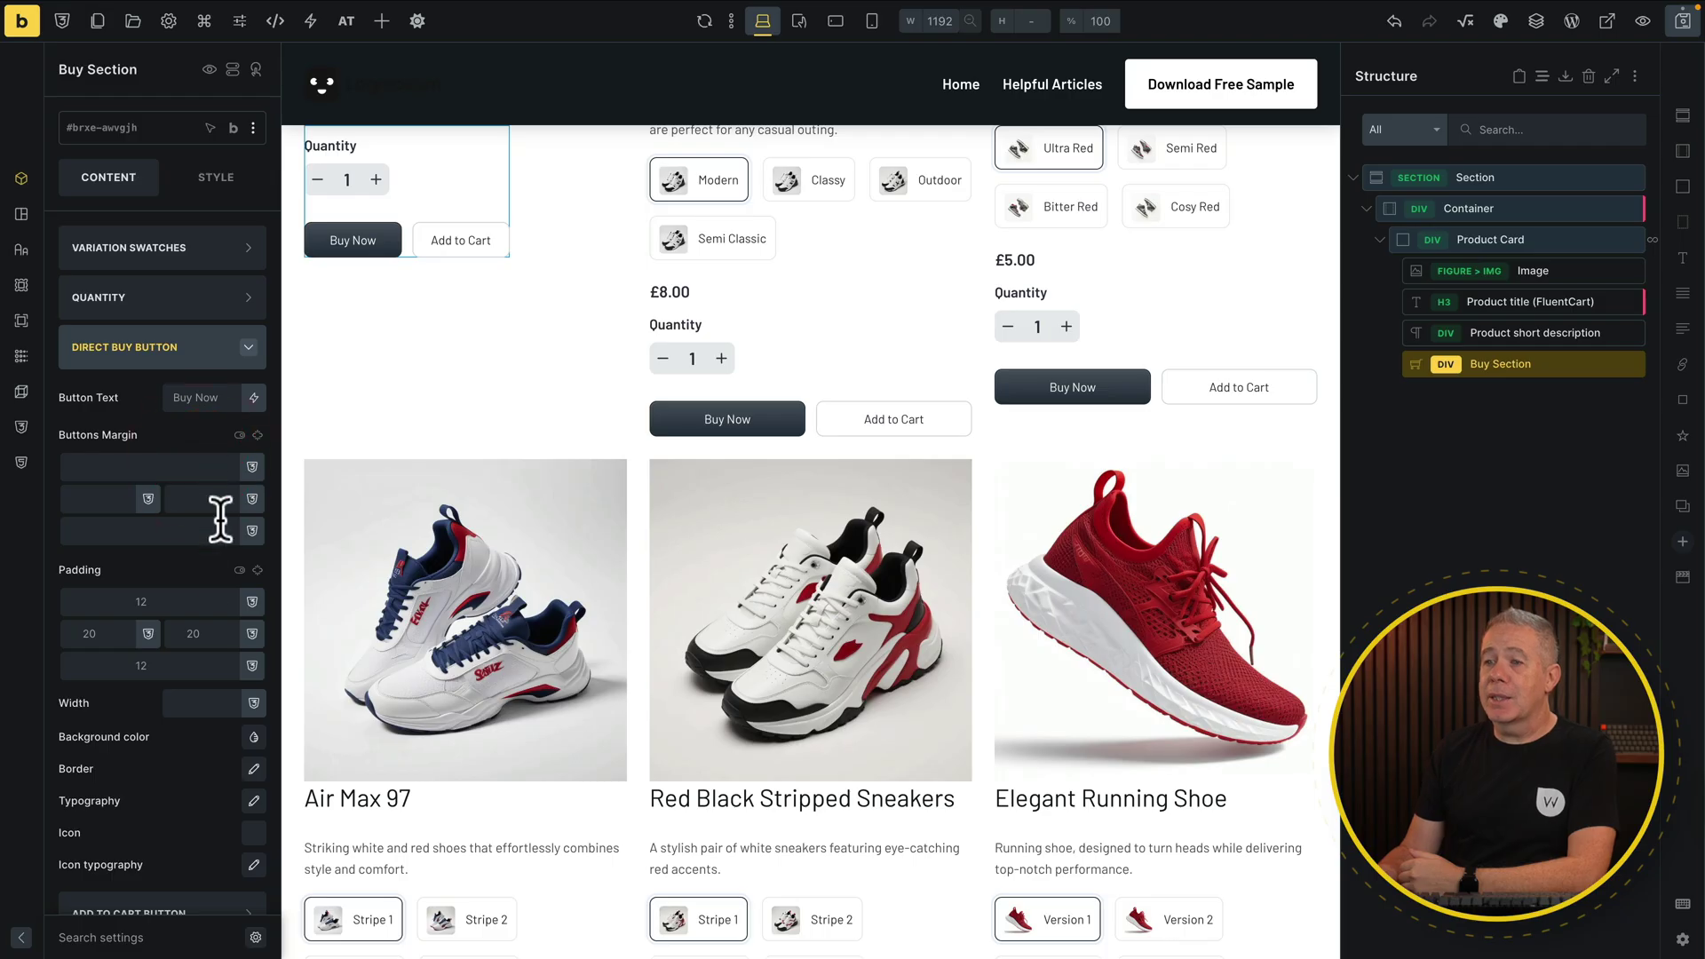
{"action": "scroll", "coordinate": [205, 559], "scroll_direction": "down", "scroll_amount": 1}
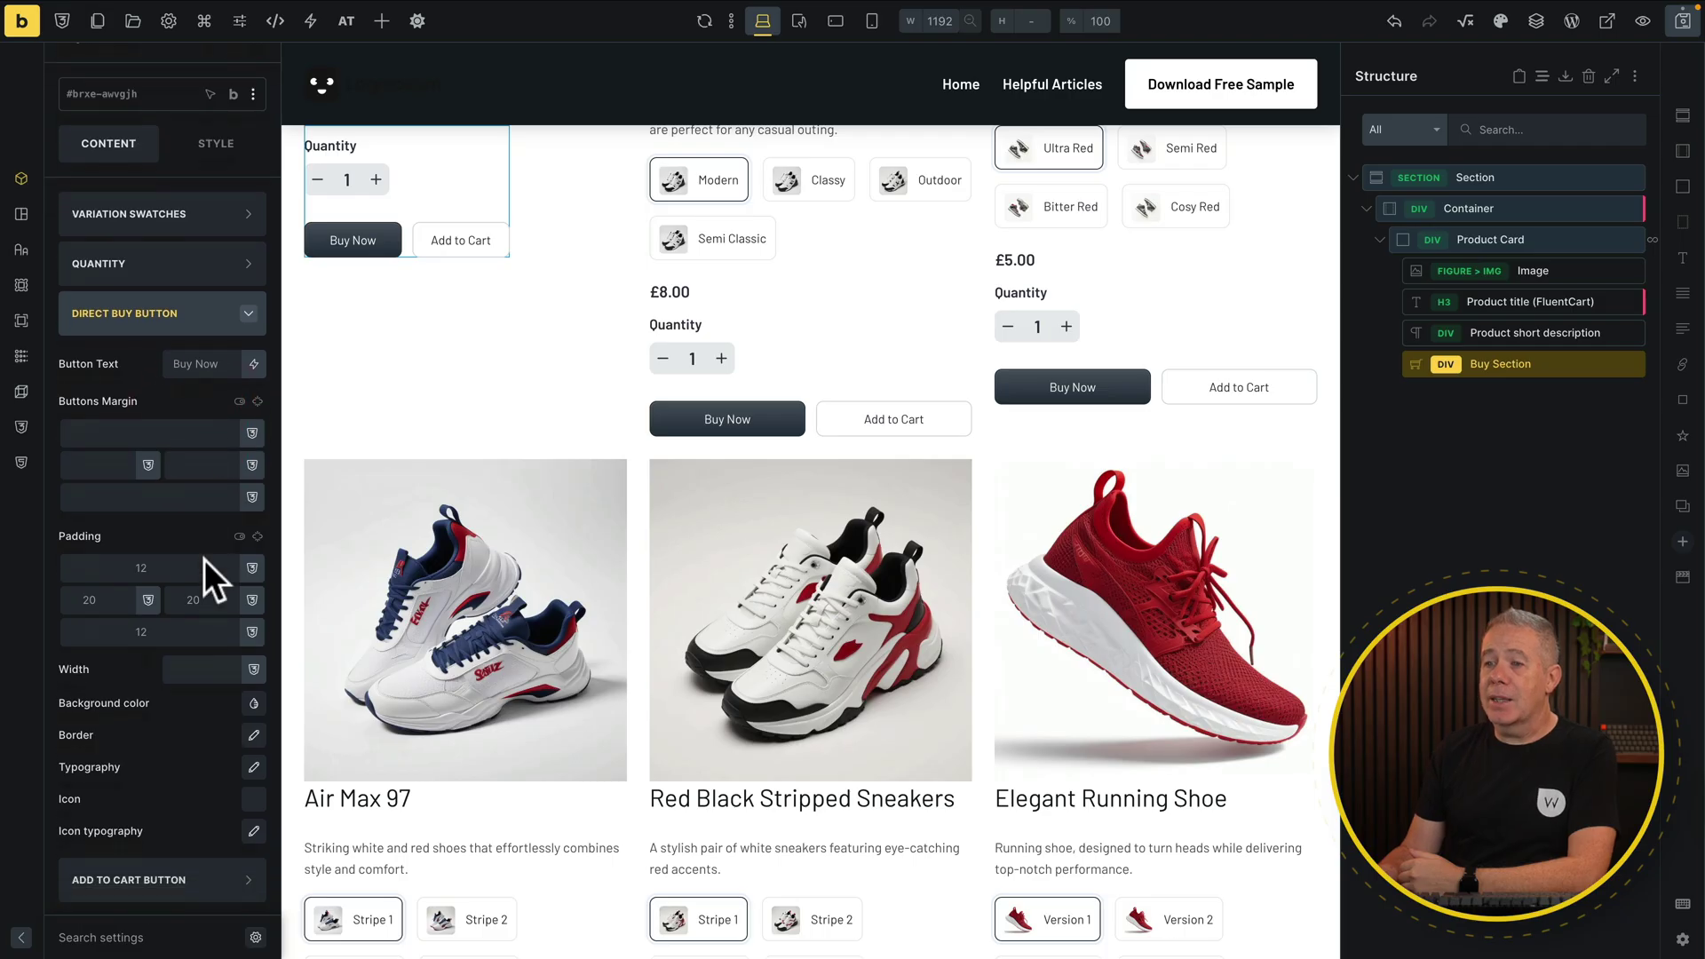
{"action": "left_click", "coordinate": [220, 886]}
{"action": "scroll", "coordinate": [189, 782], "scroll_direction": "down", "scroll_amount": 2}
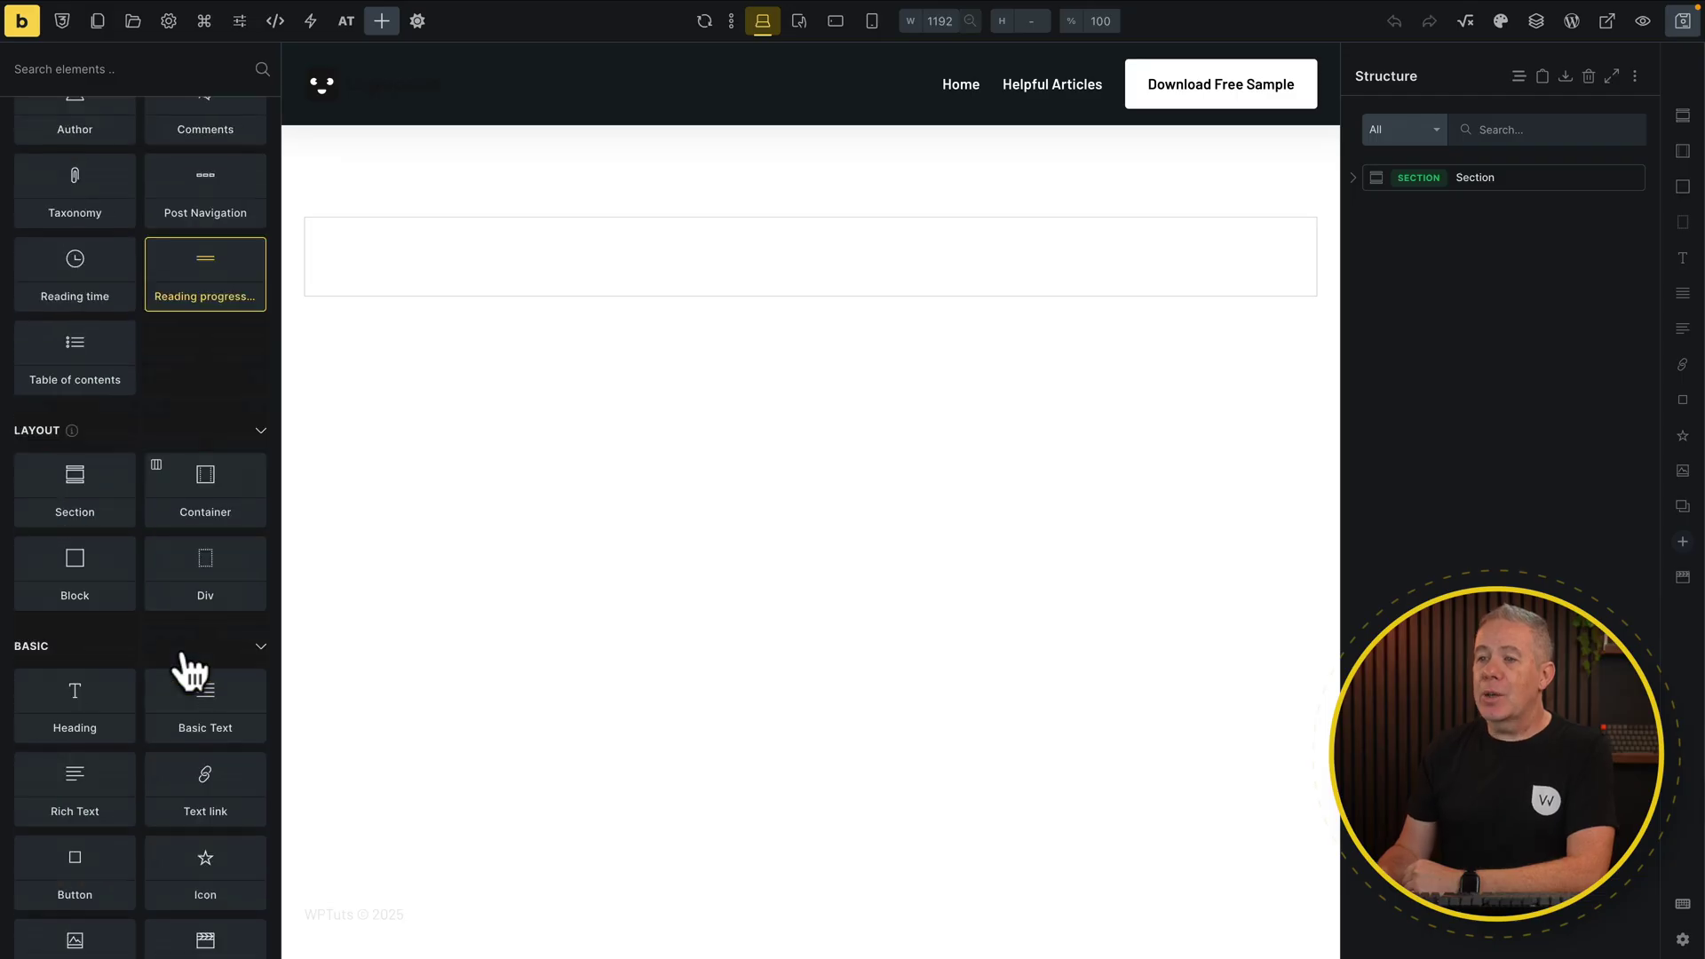
Scroll the Elements panel down to the FLUENT_CART_PRODUCT elements.
{"action": "scroll", "coordinate": [182, 666], "scroll_direction": "down", "scroll_amount": 15}
{"action": "scroll", "coordinate": [186, 671], "scroll_direction": "down", "scroll_amount": 10}
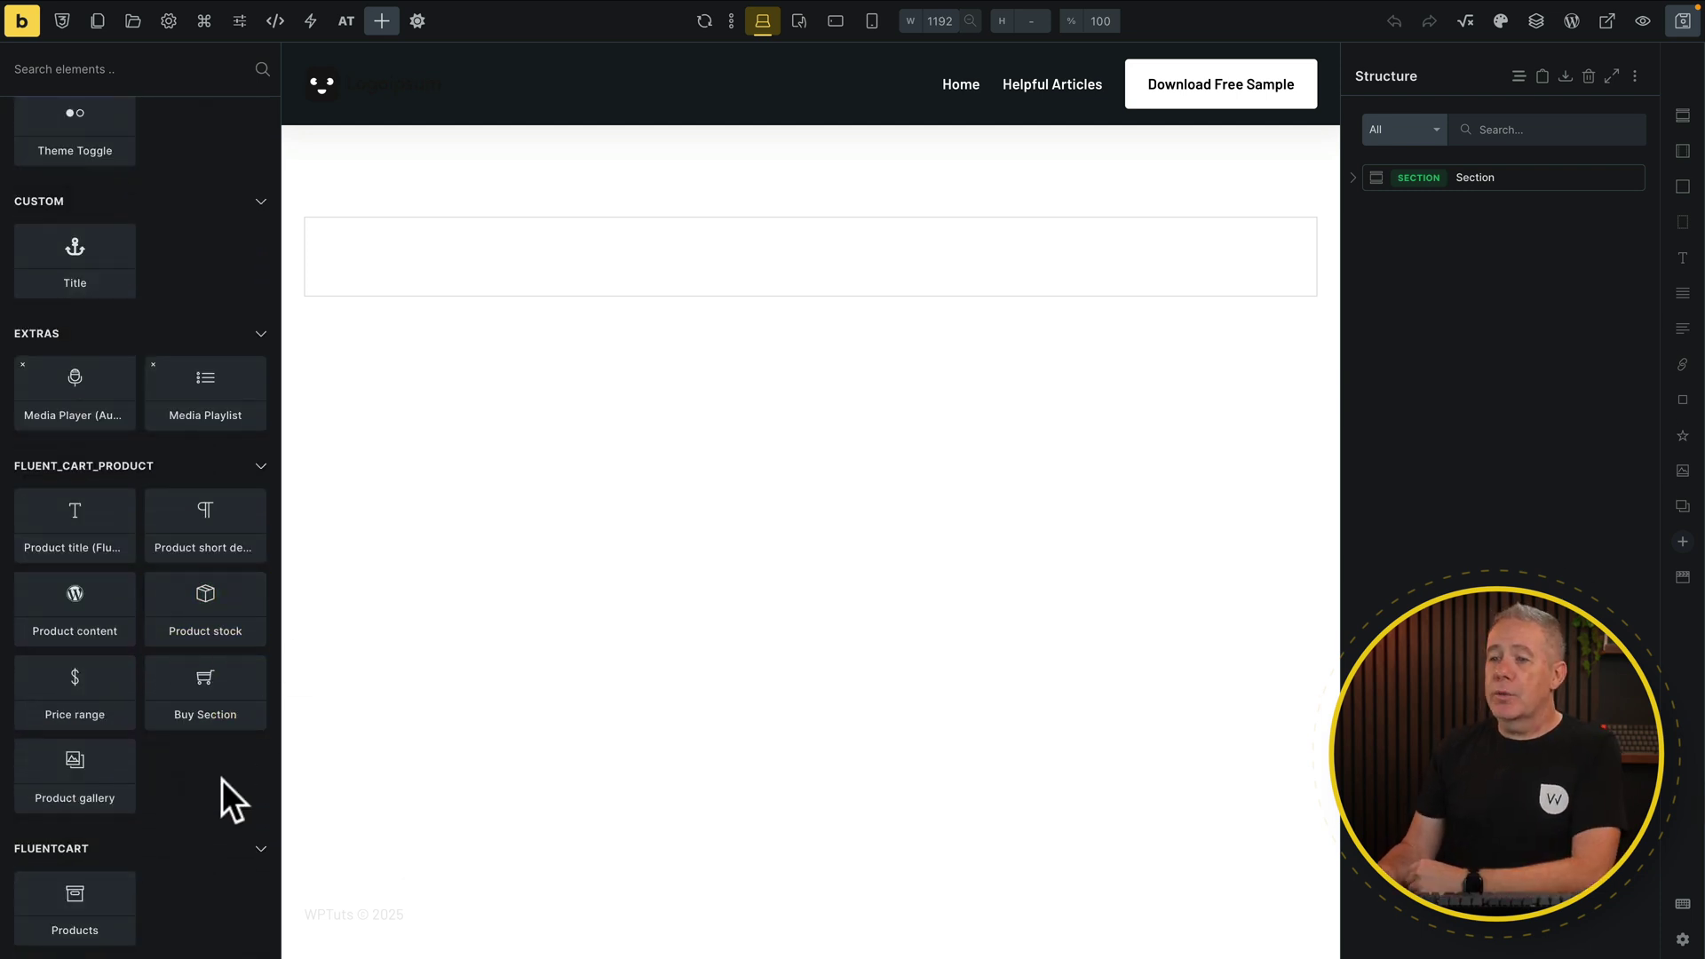
Add a product title inside the section's container and give it a dark text colour.
{"action": "left_click", "coordinate": [1353, 177]}
{"action": "left_click", "coordinate": [1487, 207]}
{"action": "key", "text": "ctrl+shift+e"}
{"action": "left_click", "coordinate": [99, 537]}
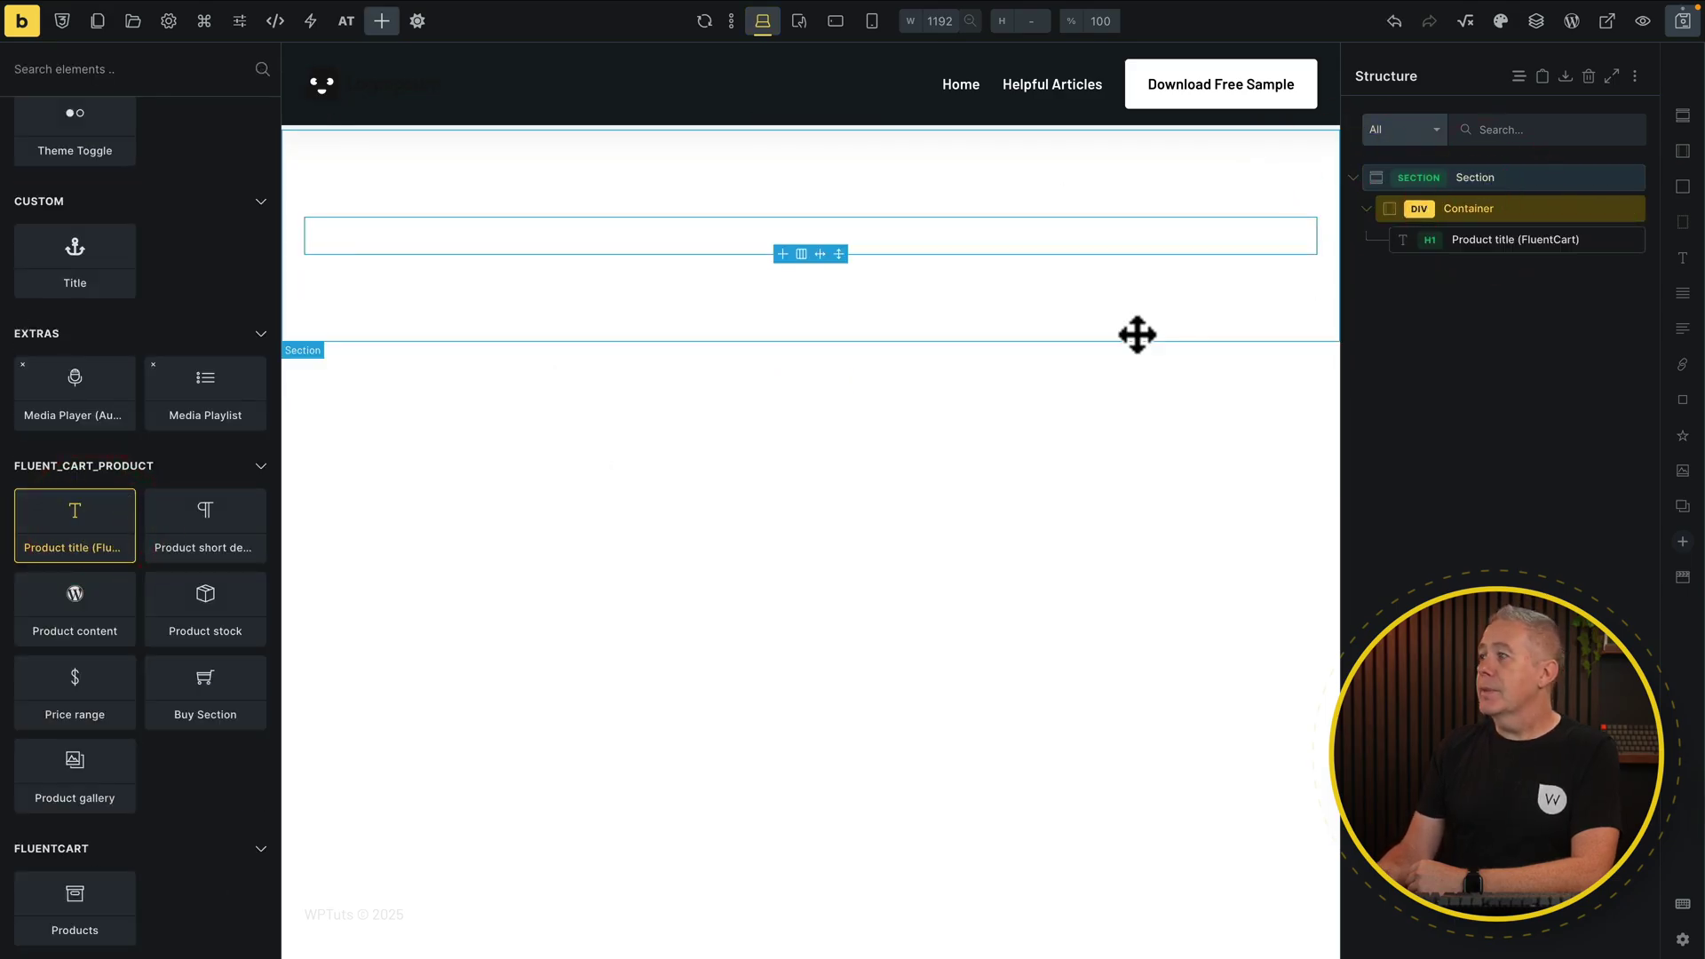
{"action": "left_click", "coordinate": [1507, 238]}
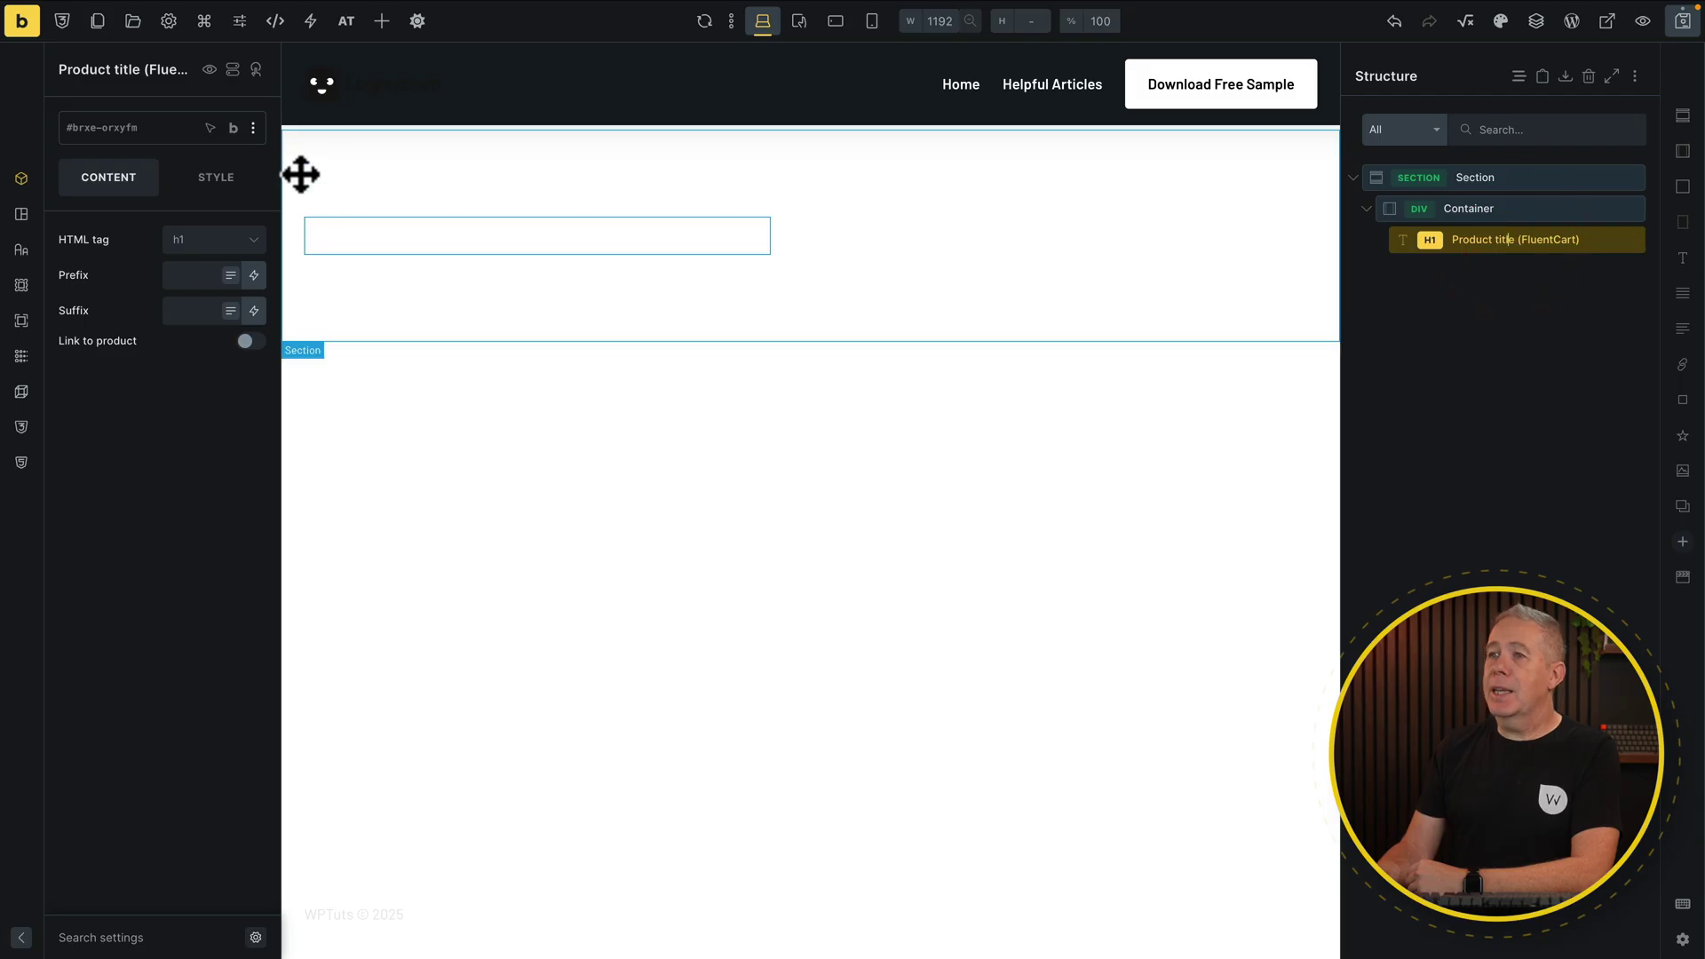
{"action": "left_click", "coordinate": [218, 177]}
{"action": "left_click", "coordinate": [186, 301]}
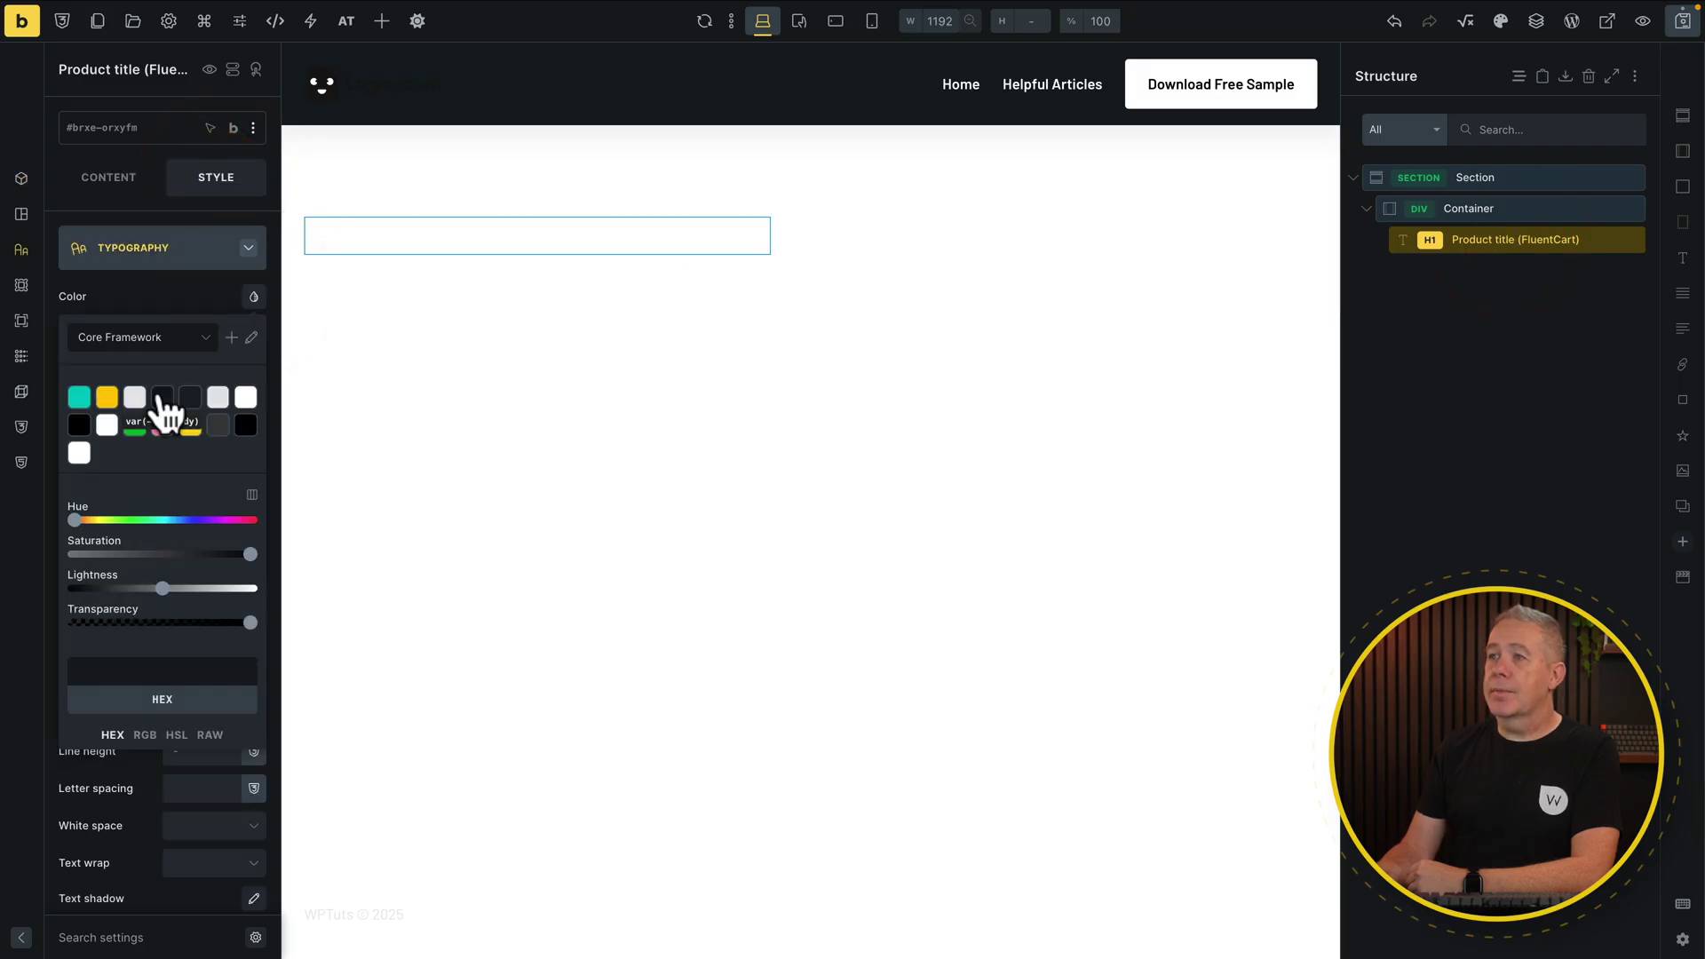
{"action": "left_click", "coordinate": [163, 400]}
{"action": "left_click", "coordinate": [249, 248]}
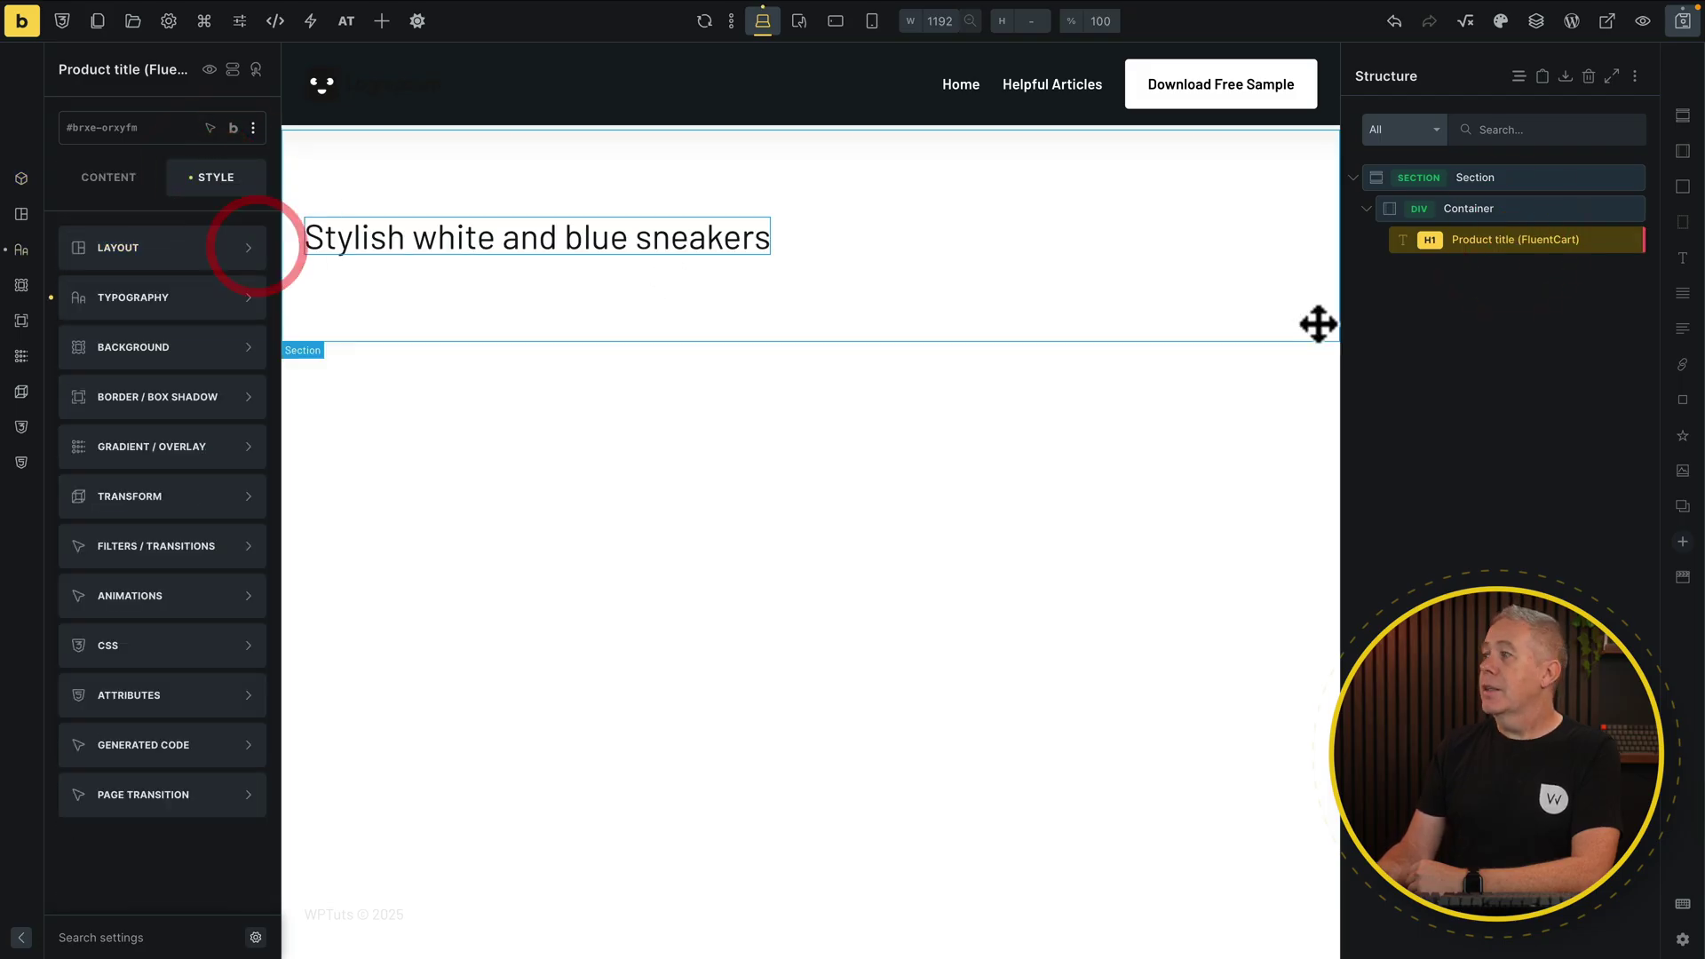
Add the short description, content, stock notice, price range and Buy Section to the template.
{"action": "left_click", "coordinate": [382, 20]}
{"action": "left_click", "coordinate": [222, 528]}
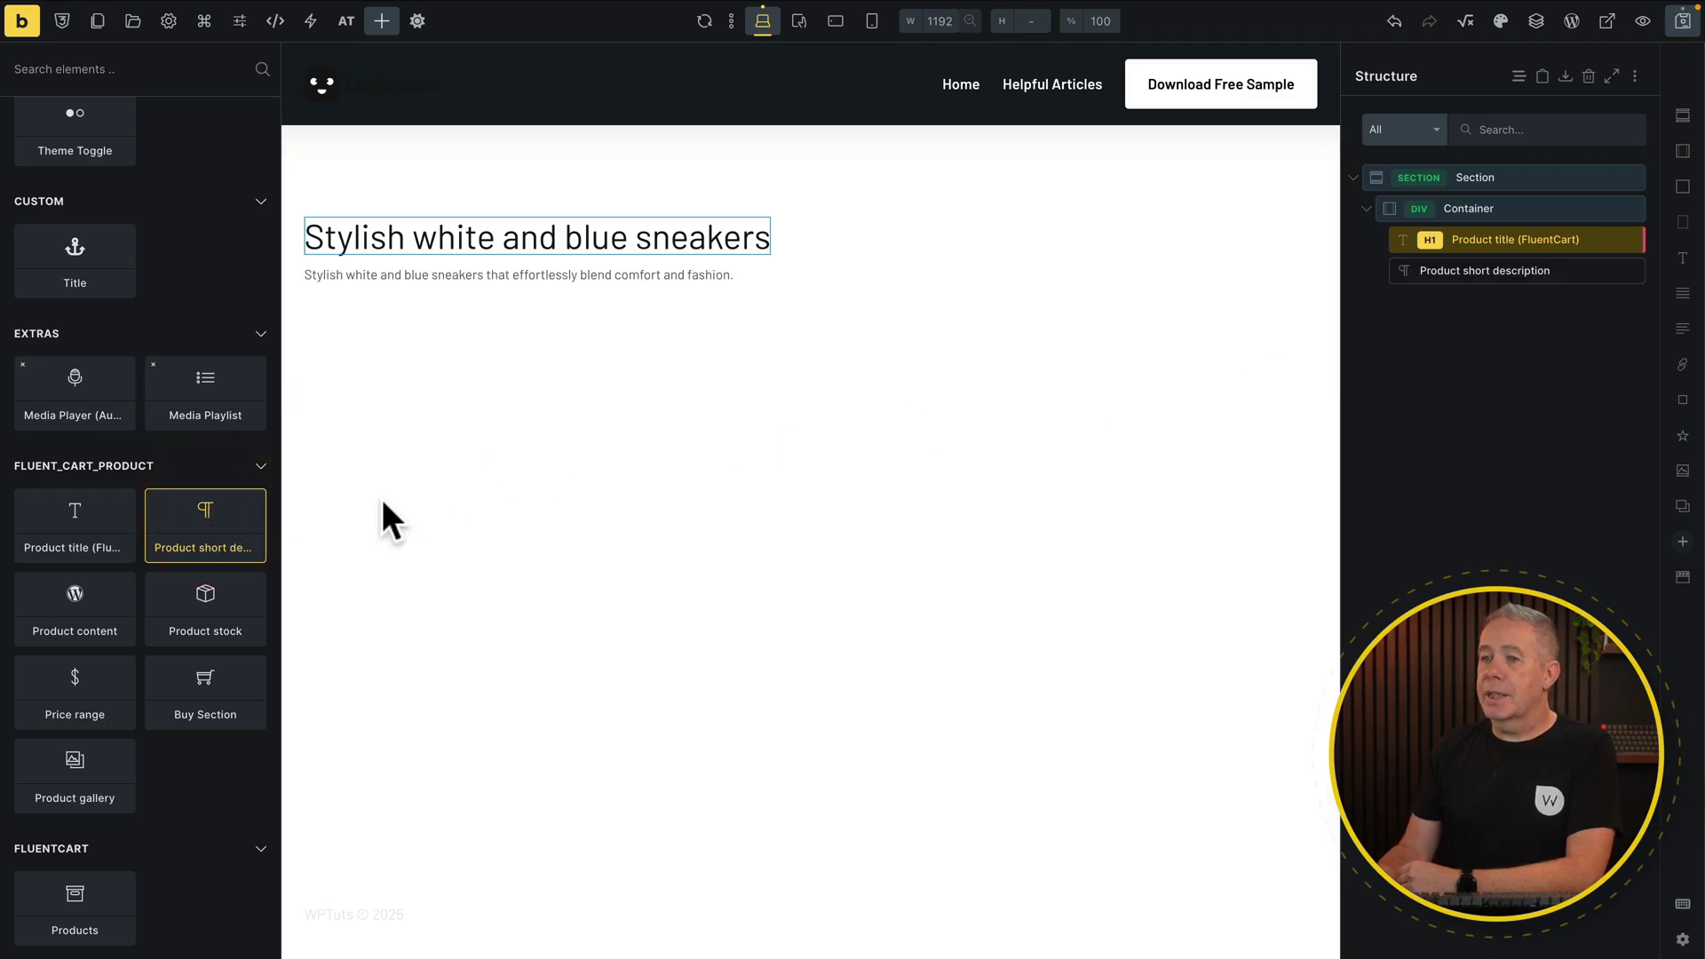
{"action": "left_click", "coordinate": [75, 599]}
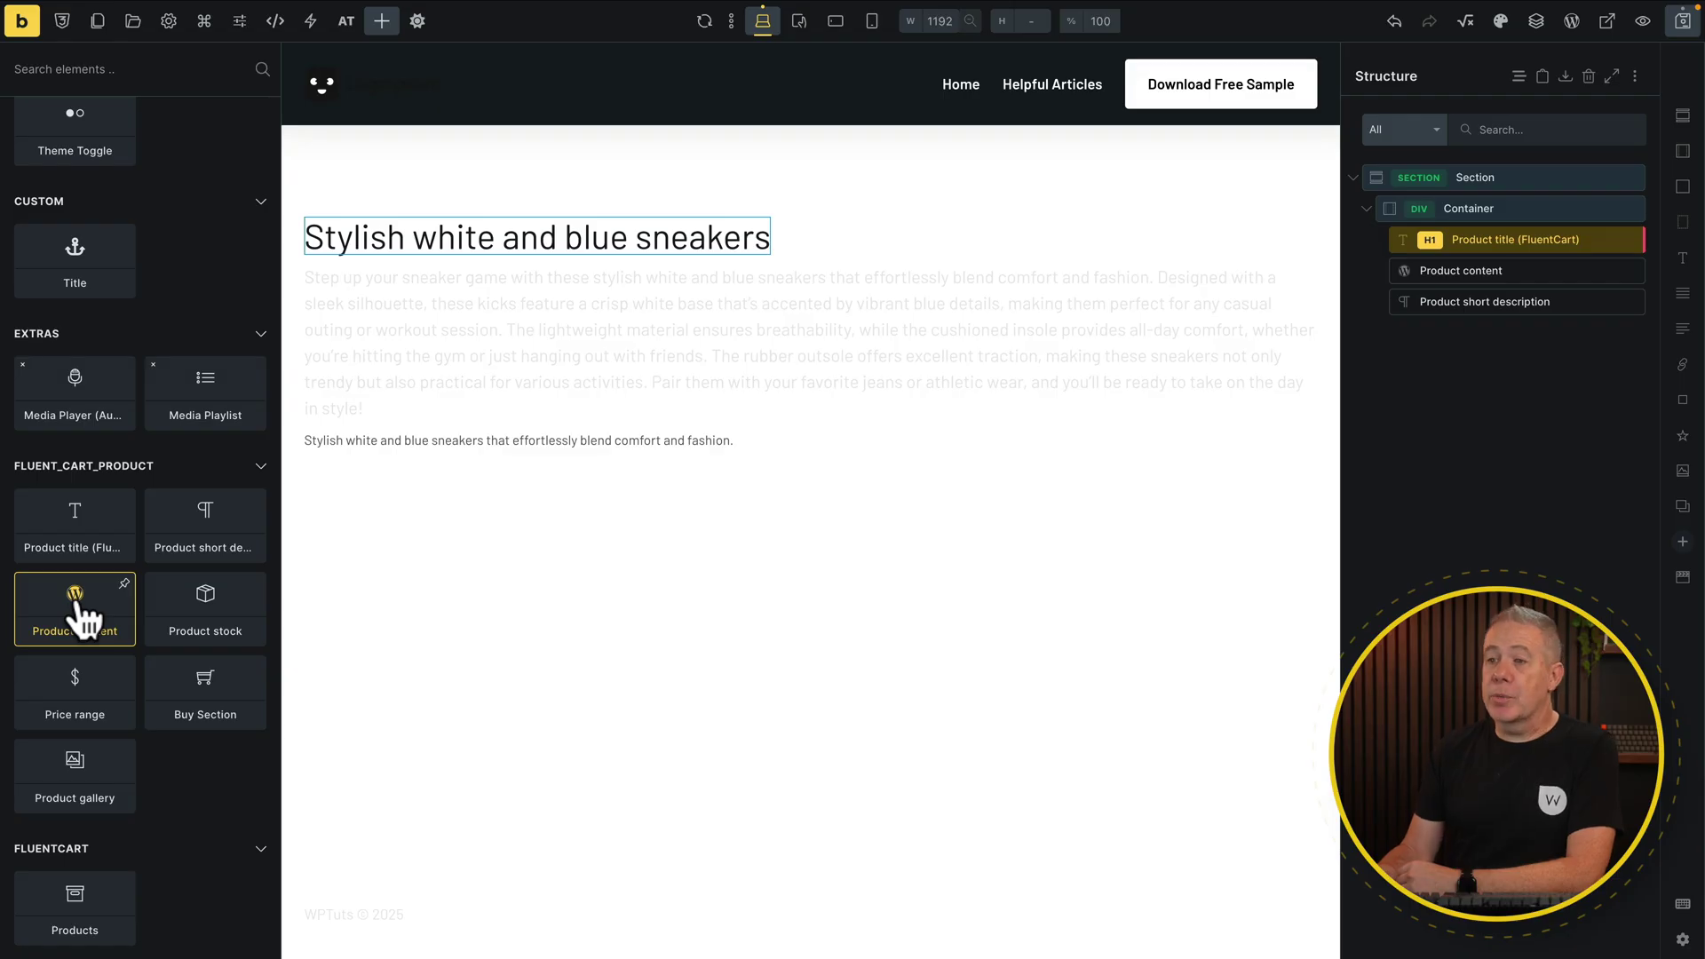
{"action": "left_click", "coordinate": [213, 621]}
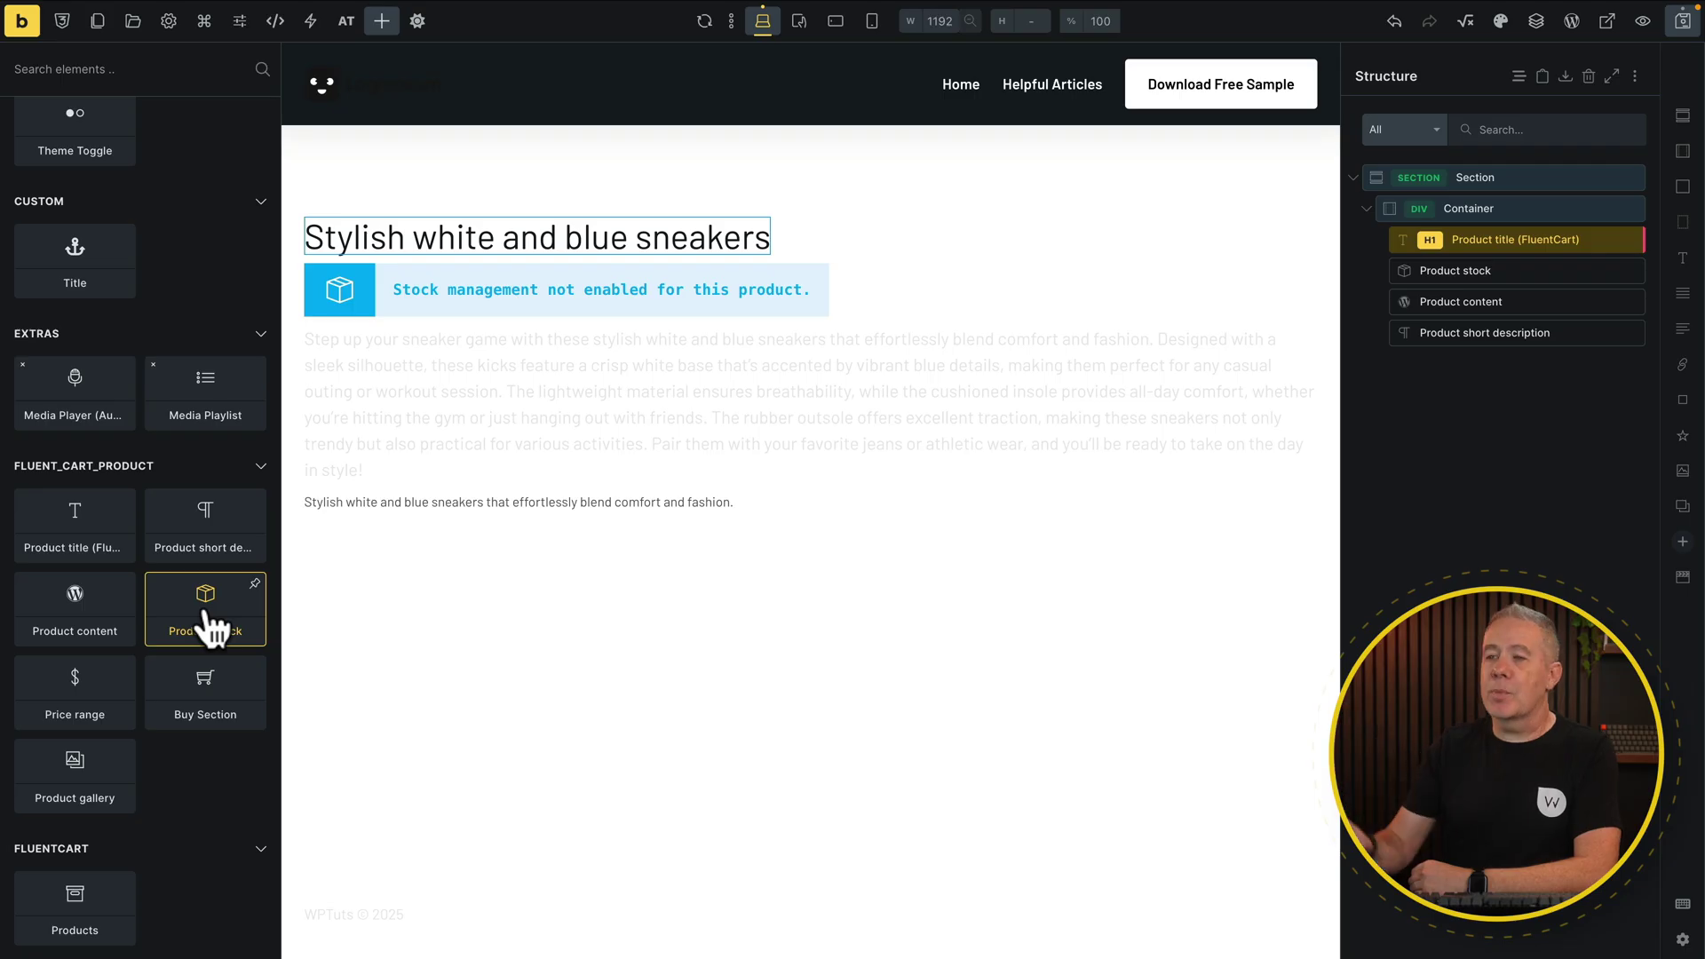
{"action": "left_click", "coordinate": [55, 709]}
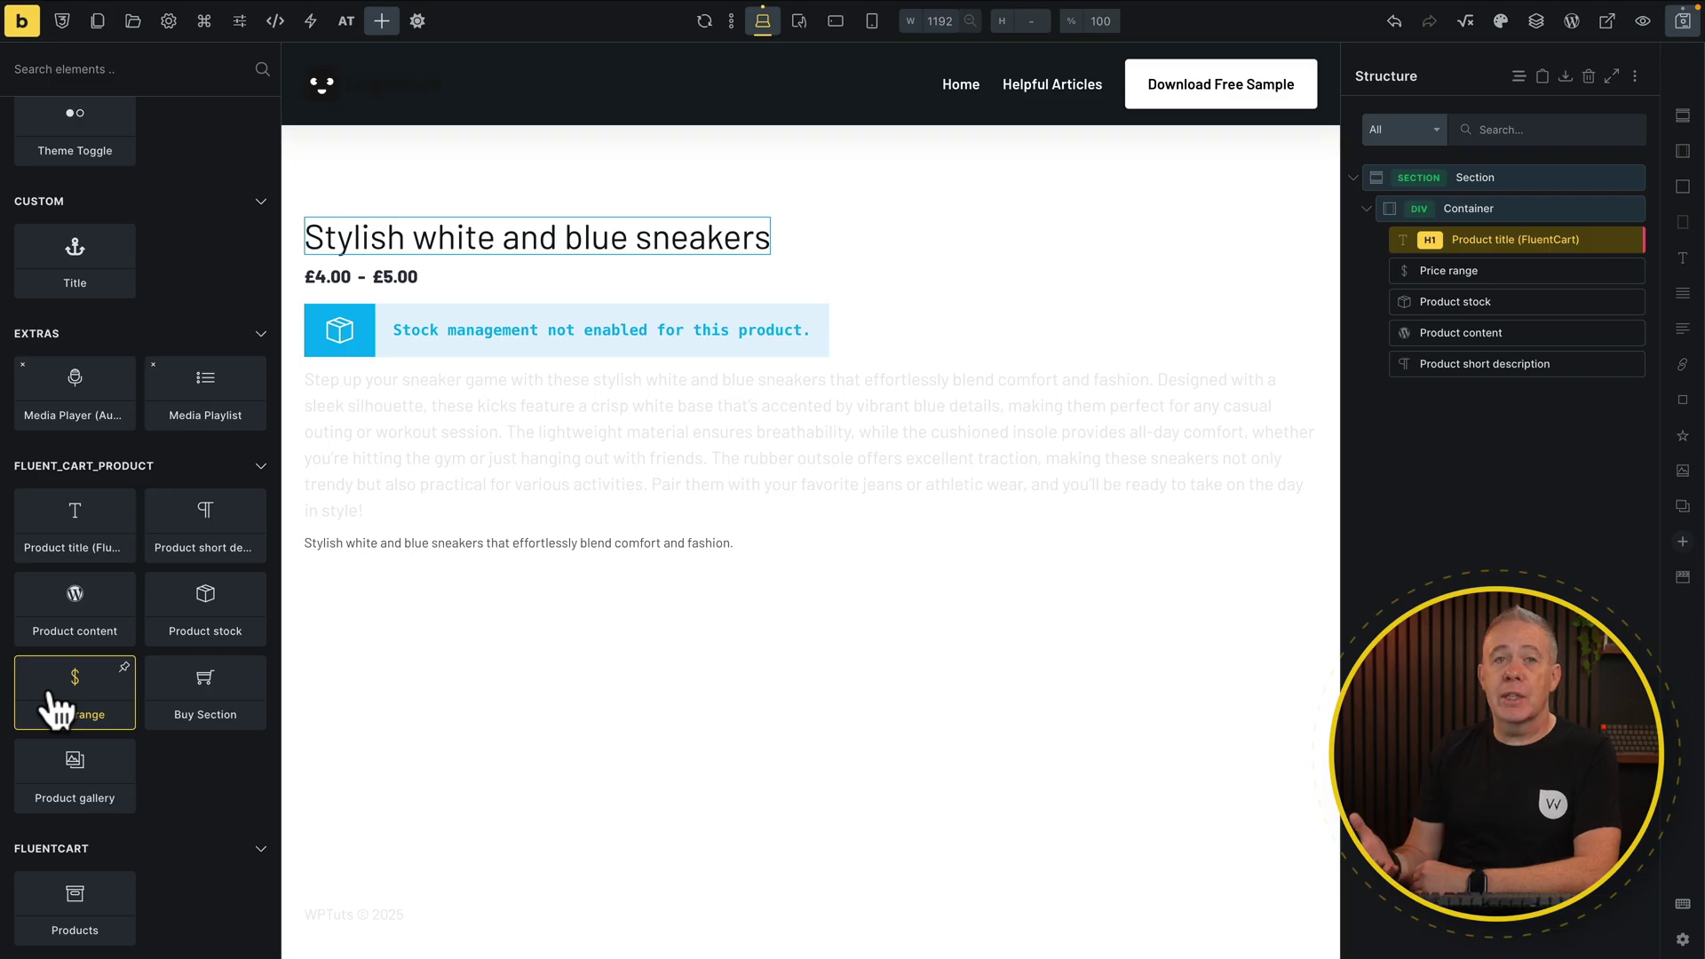
{"action": "left_click", "coordinate": [188, 706]}
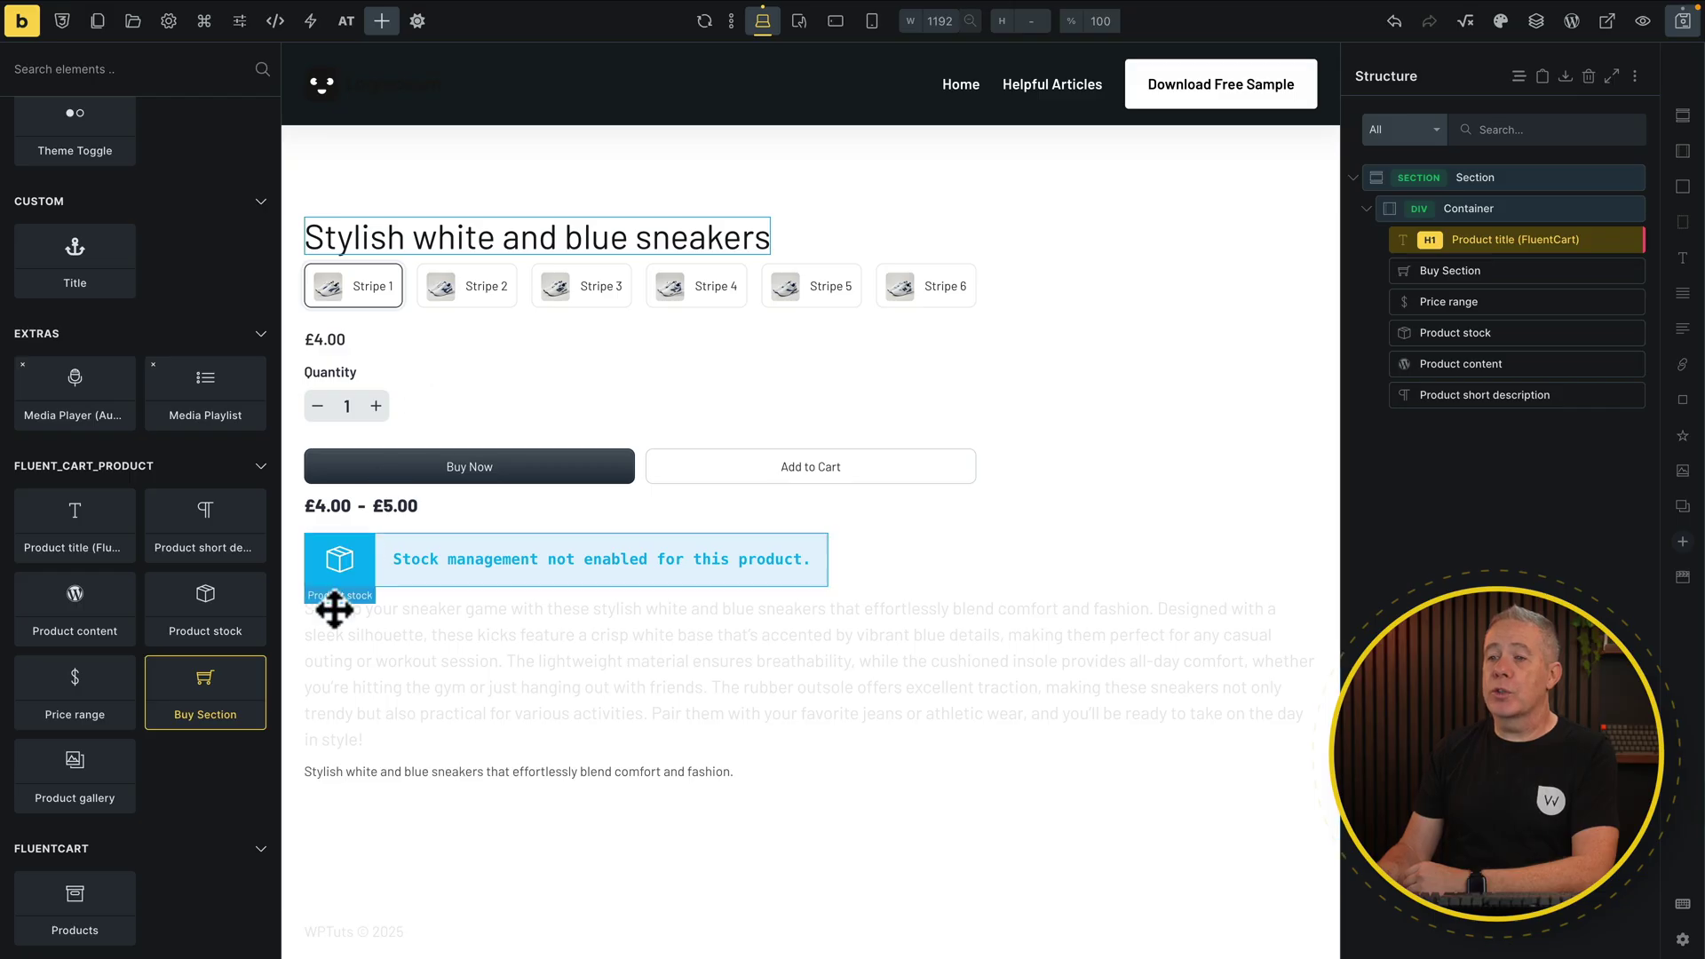
Insert the Product gallery element beneath the product title in the single-product template.
{"action": "left_click", "coordinate": [76, 762]}
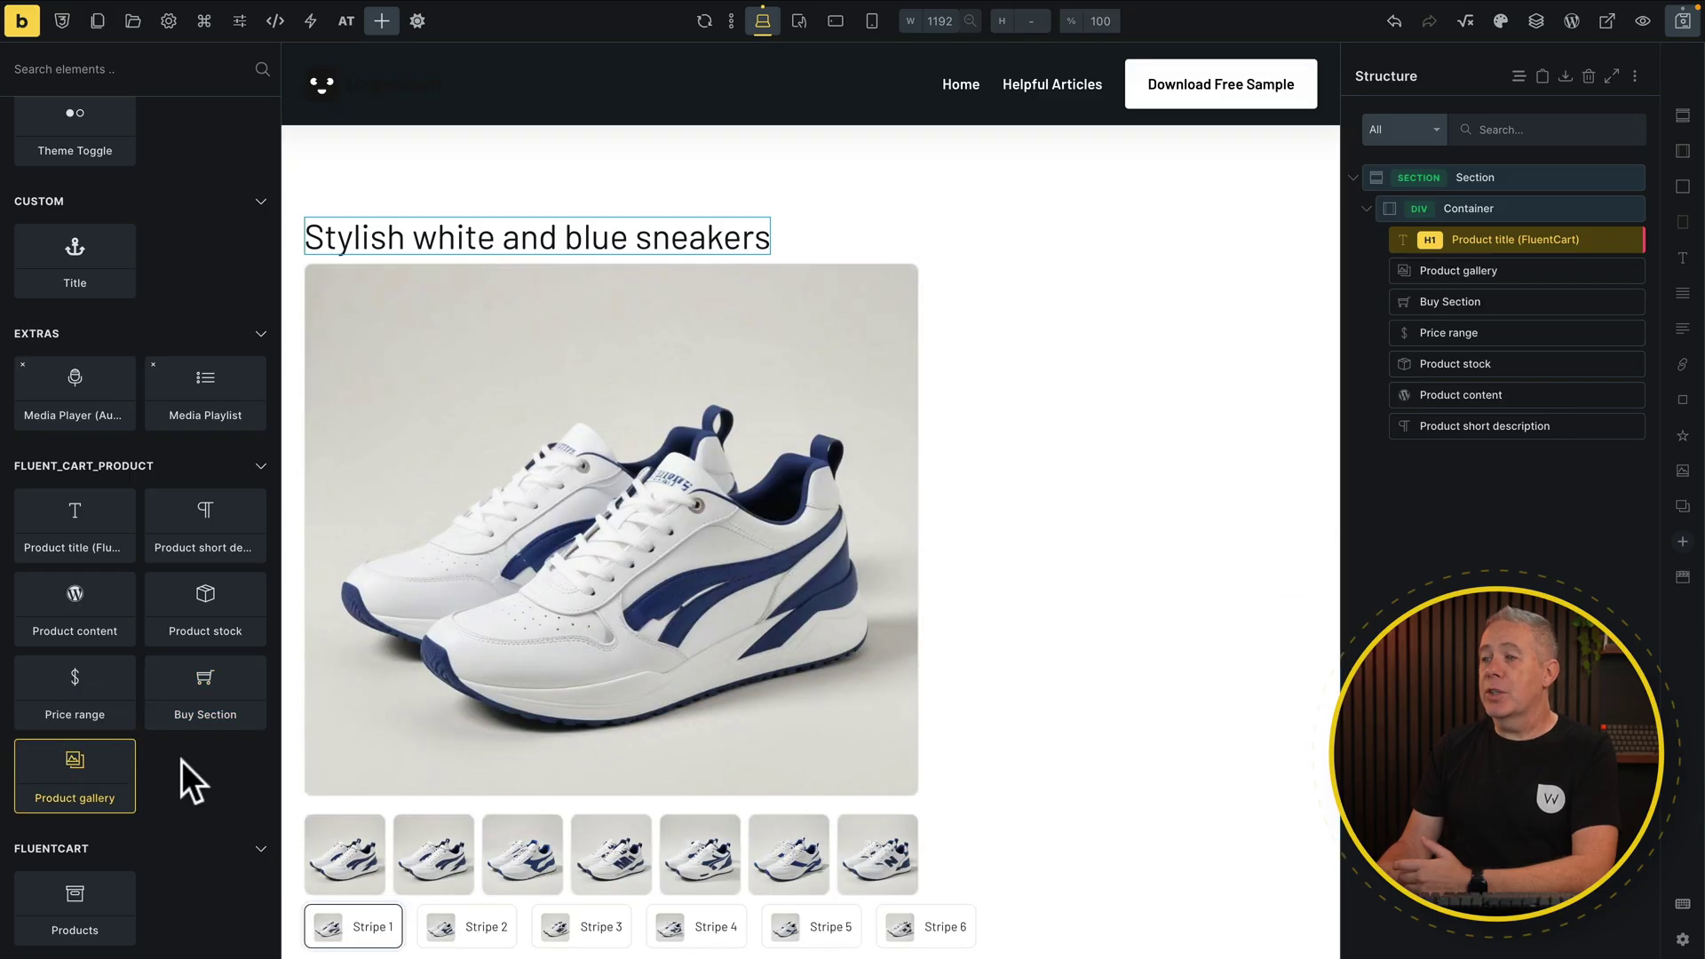
{"action": "scroll", "coordinate": [577, 661], "scroll_direction": "down", "scroll_amount": 4}
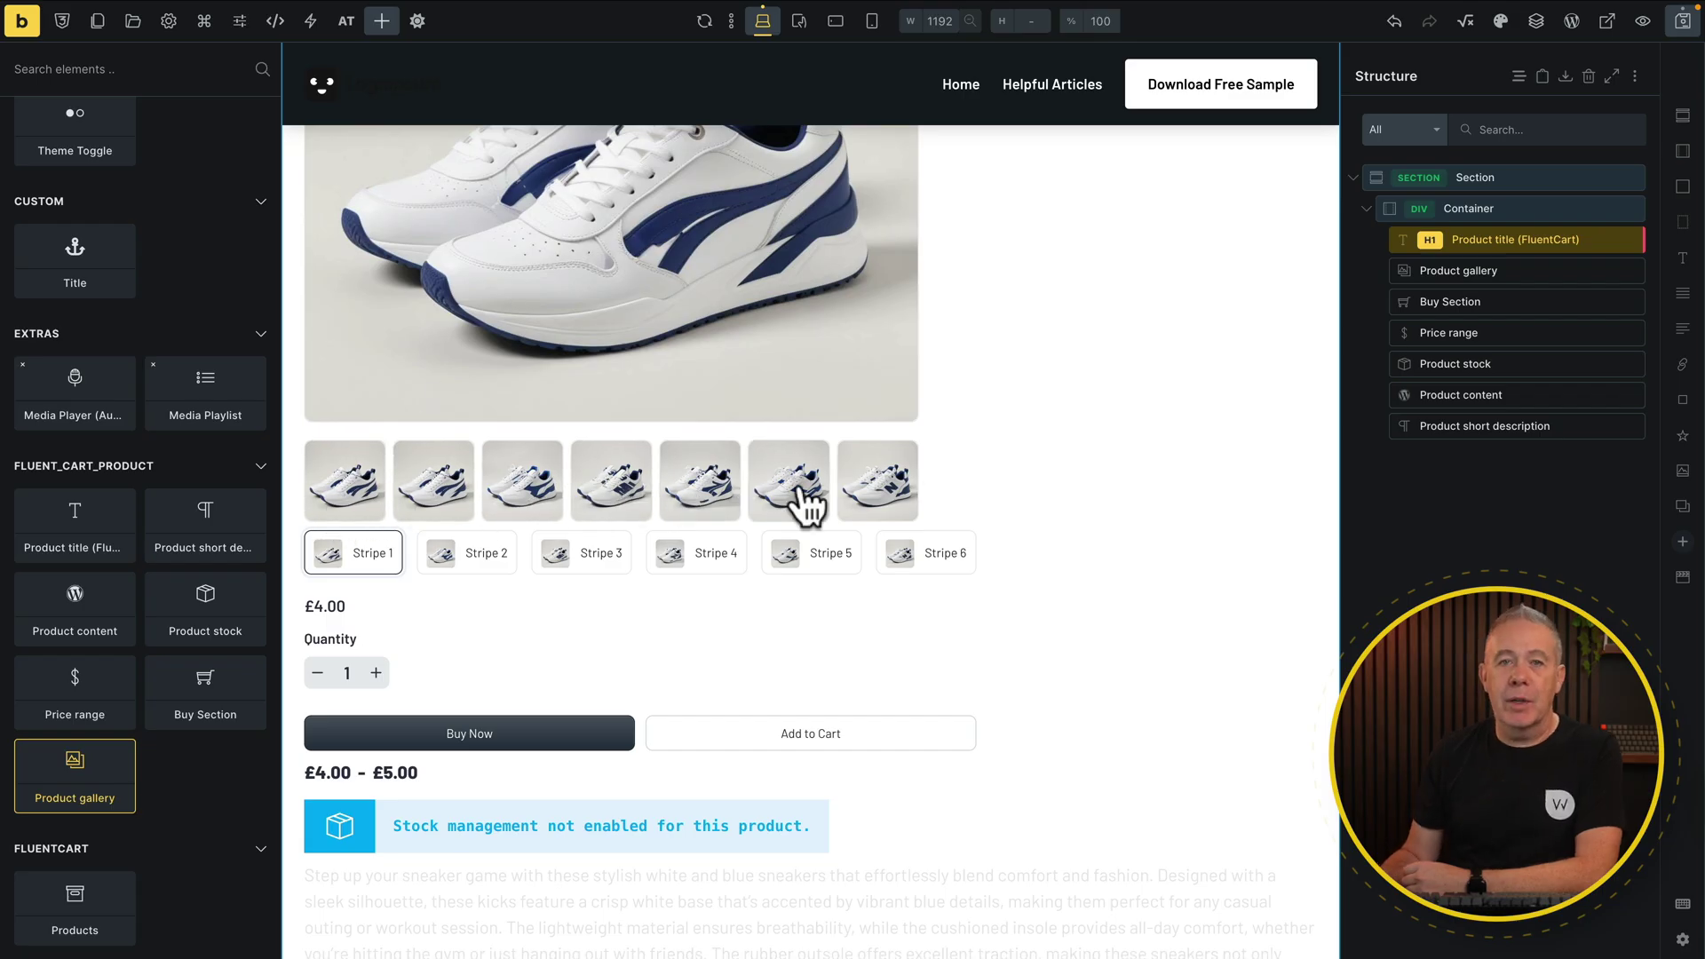
{"action": "left_click", "coordinate": [1525, 304]}
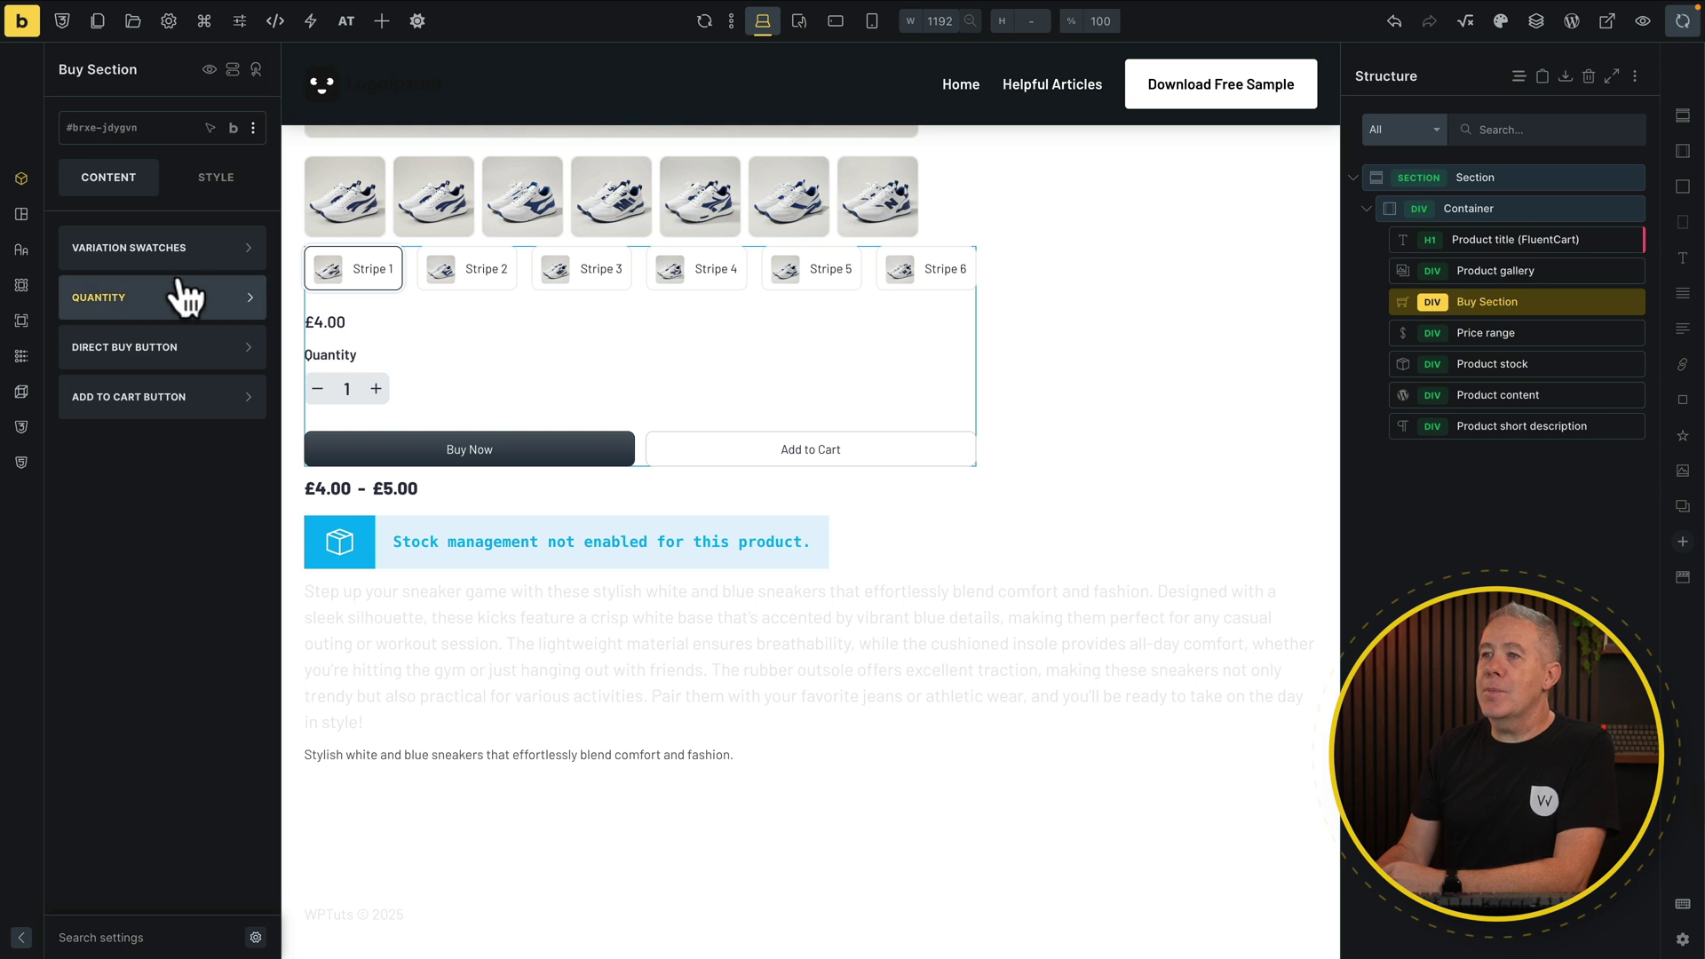
{"action": "left_click", "coordinate": [132, 253]}
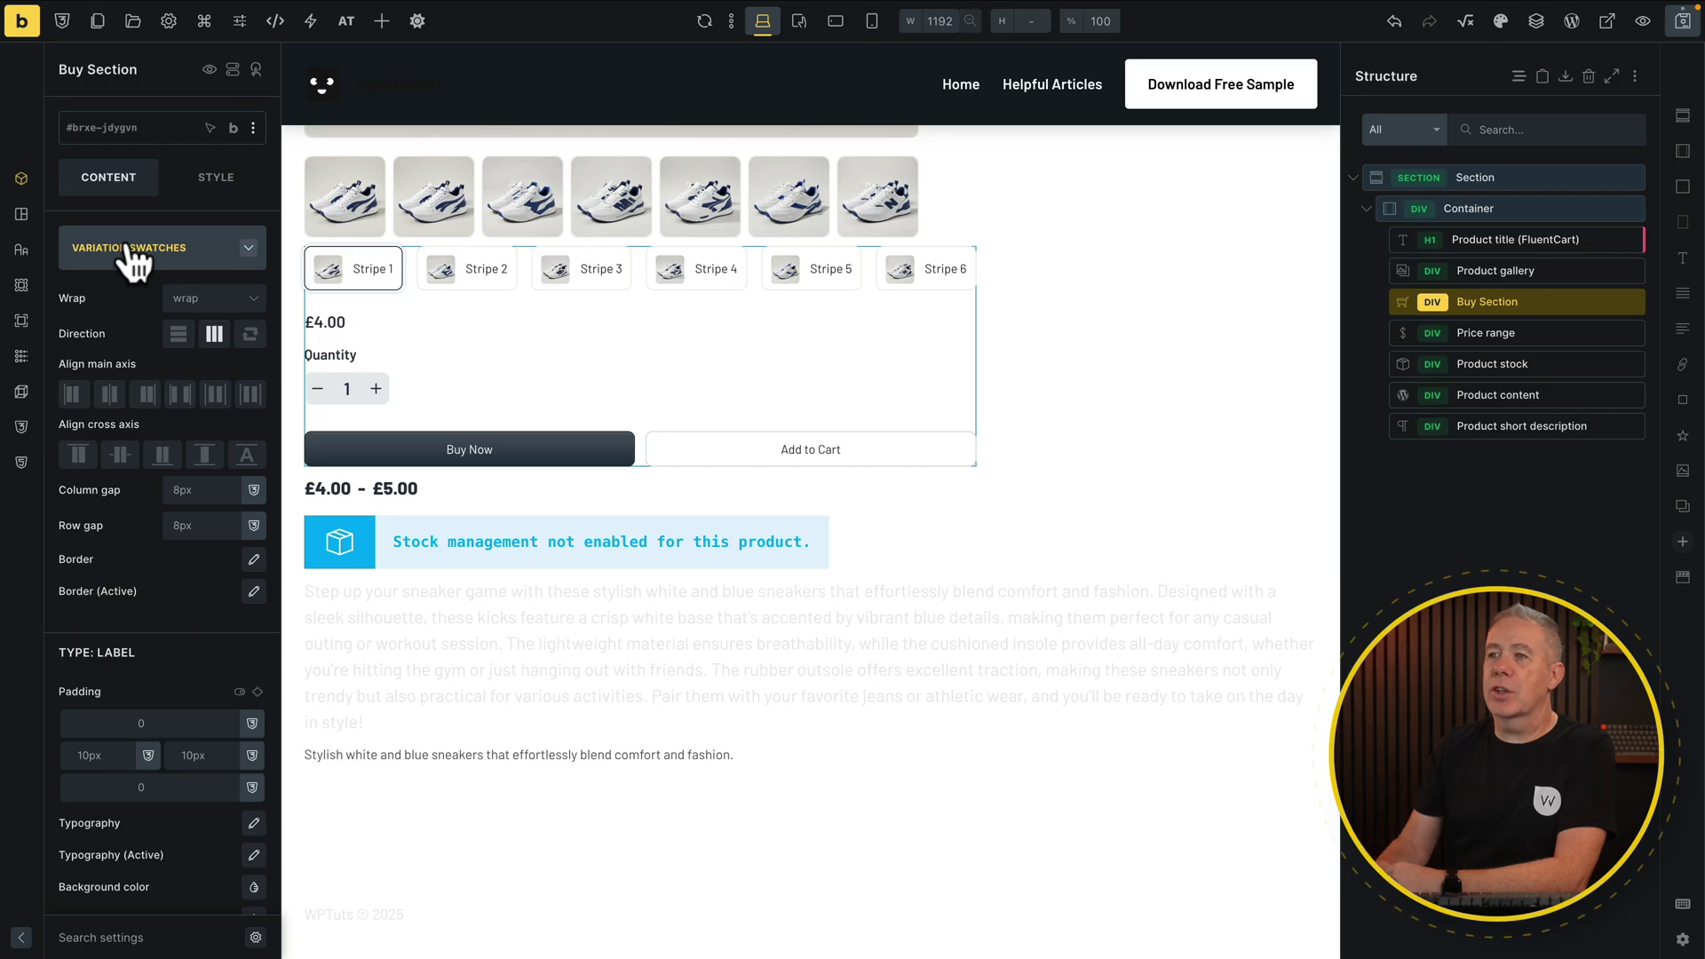
{"action": "left_click", "coordinate": [219, 259]}
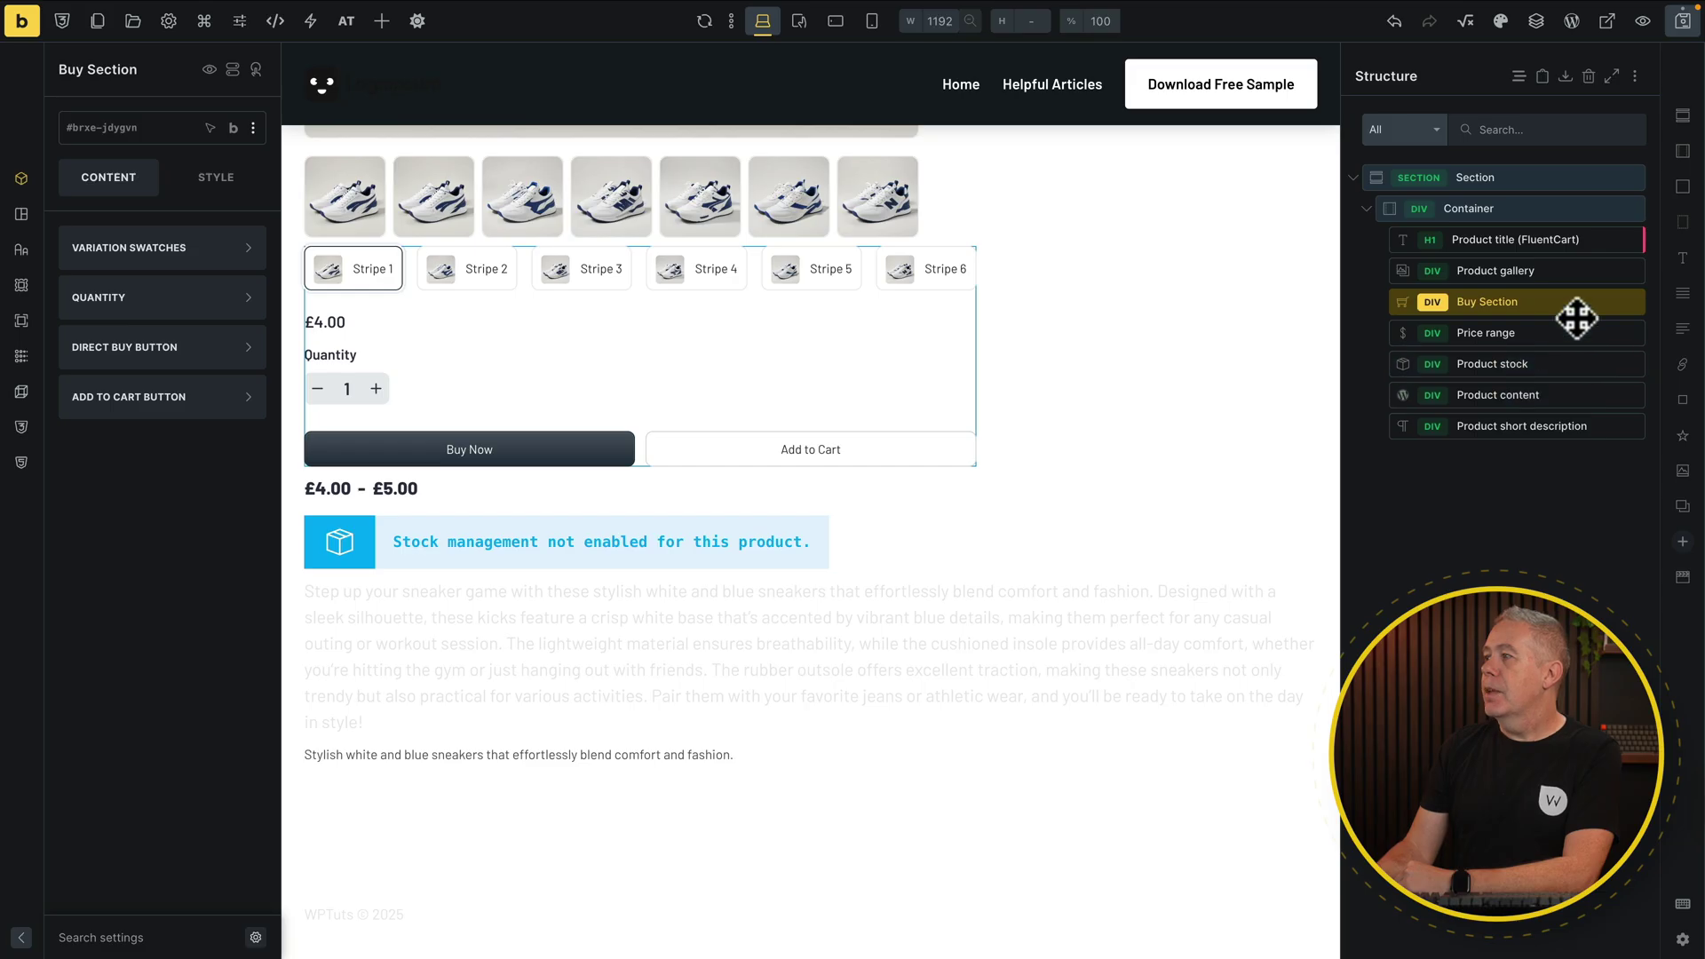
{"action": "left_click", "coordinate": [1553, 333]}
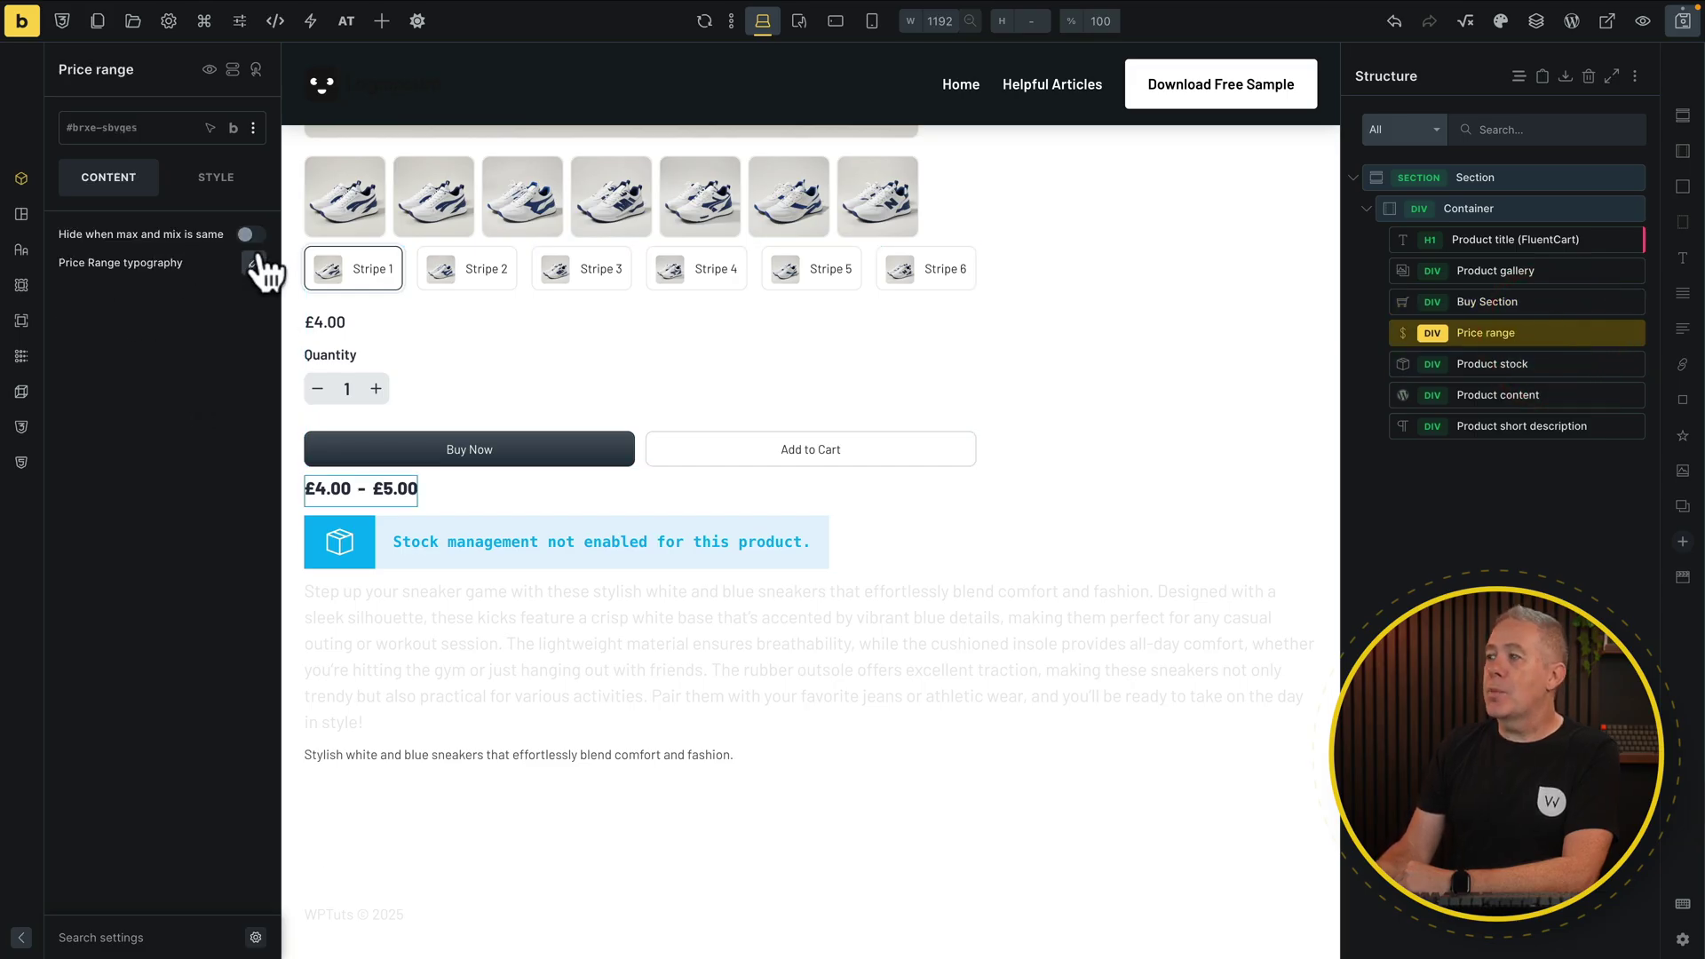
{"action": "left_click", "coordinate": [1504, 368]}
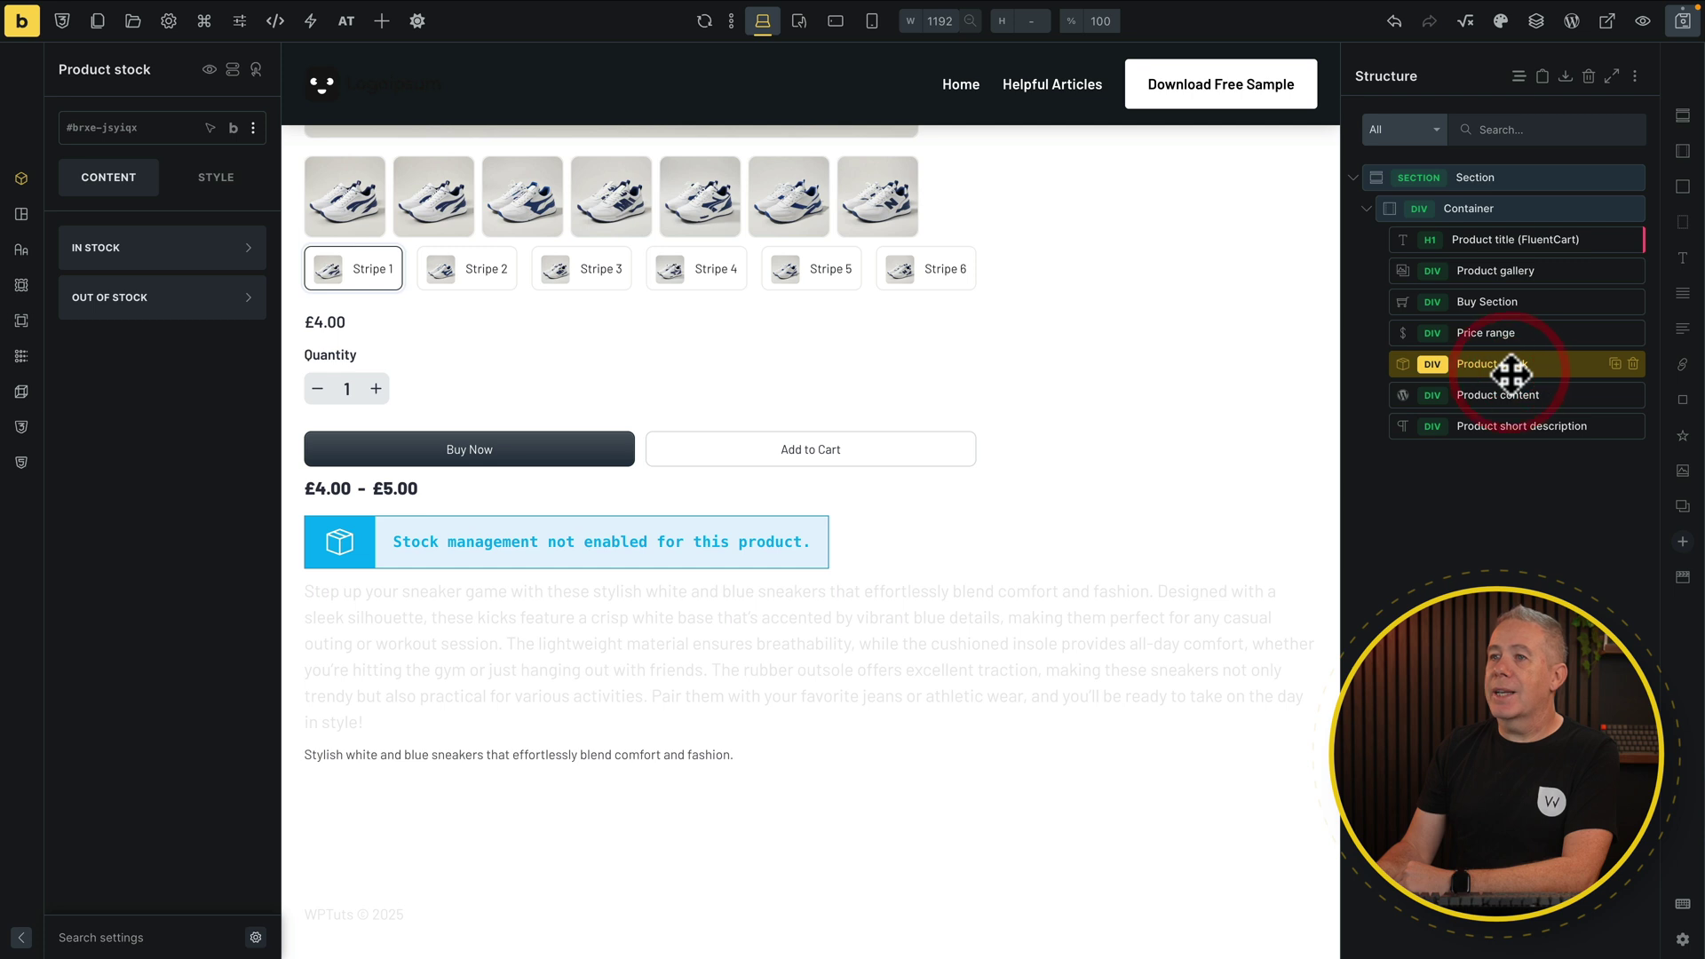
{"action": "left_click", "coordinate": [163, 252]}
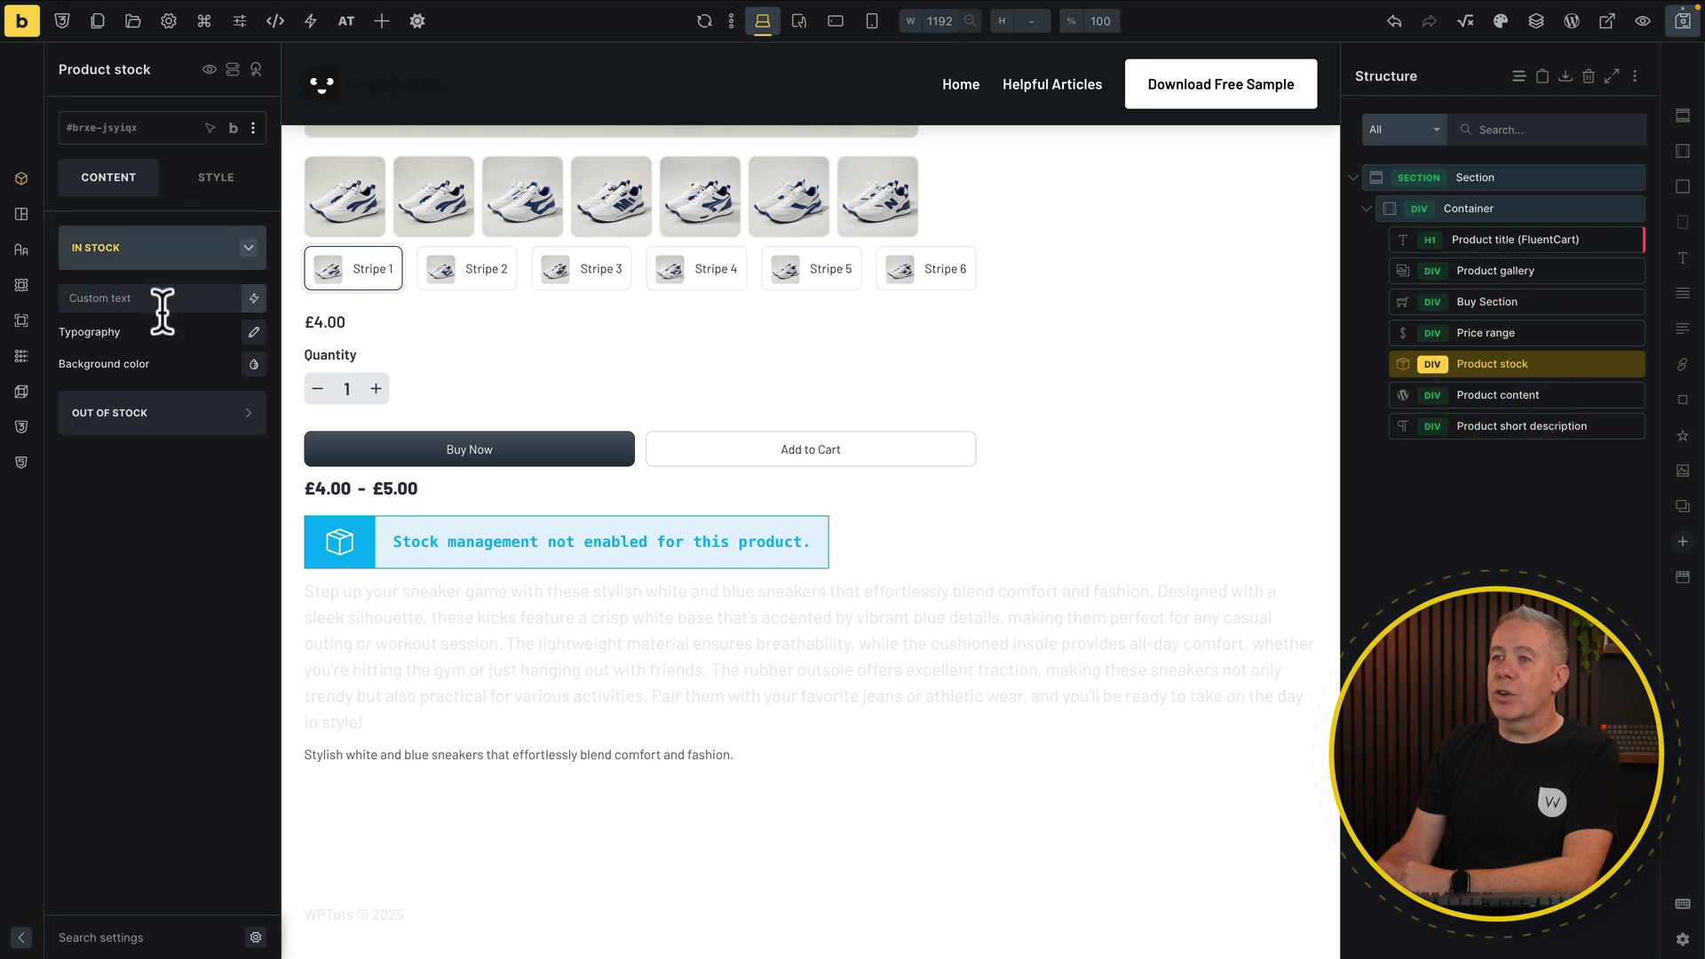
{"action": "left_click", "coordinate": [151, 417]}
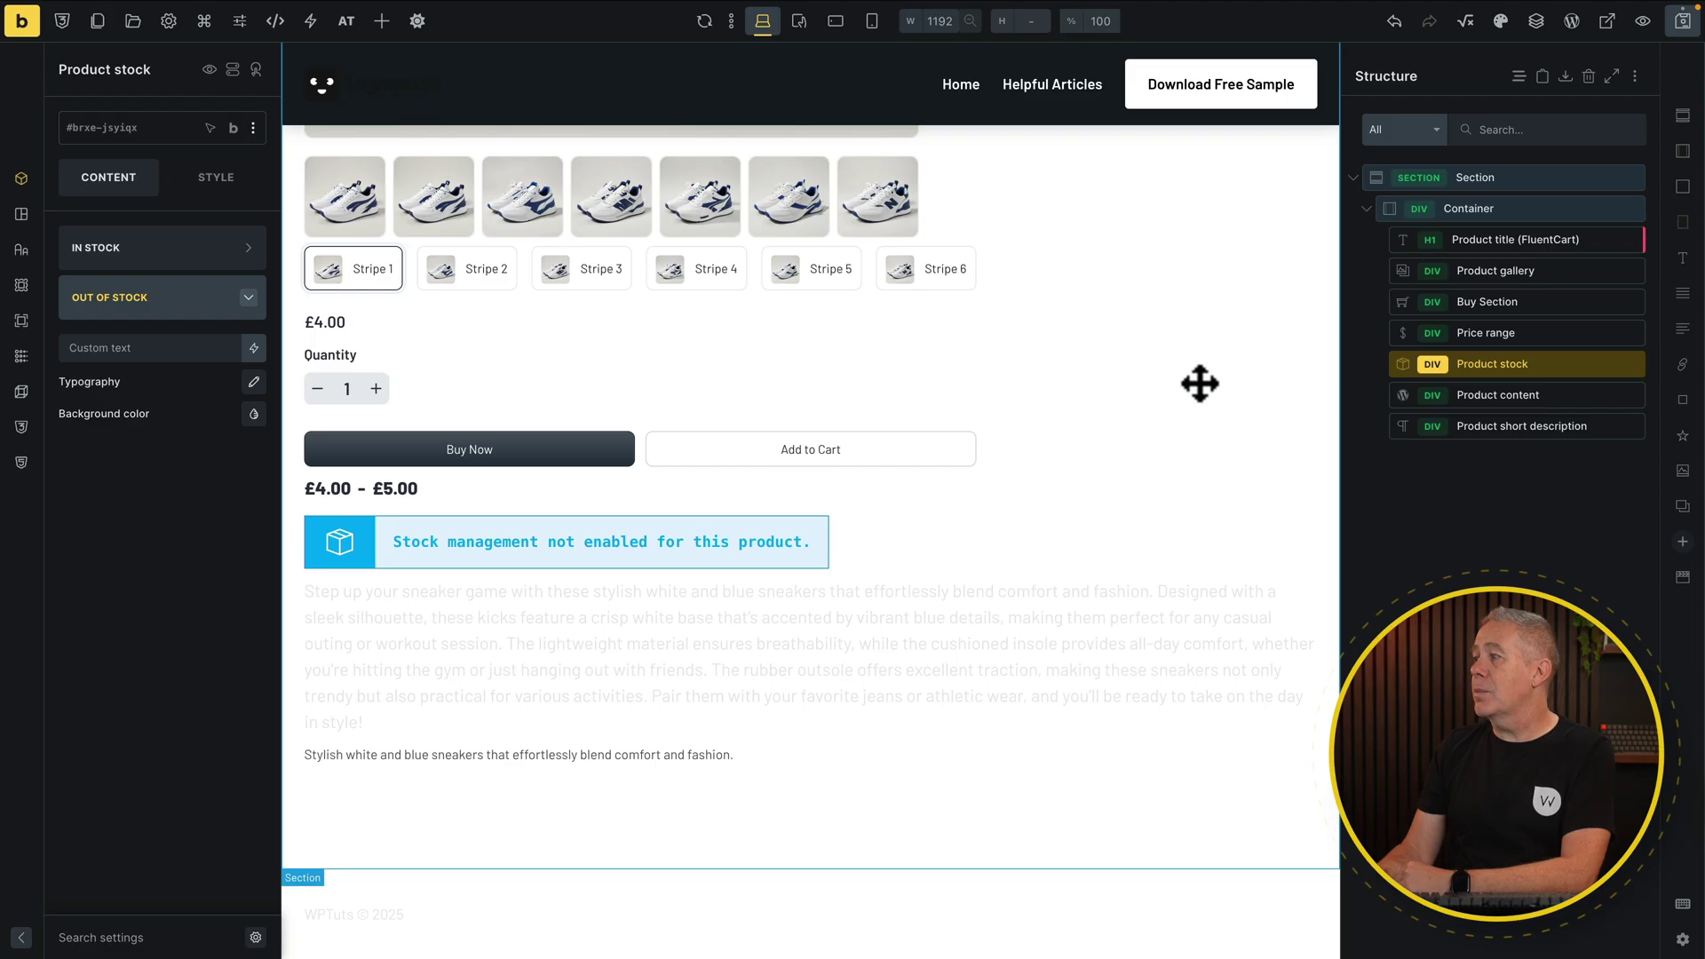
{"action": "left_click", "coordinate": [1511, 396]}
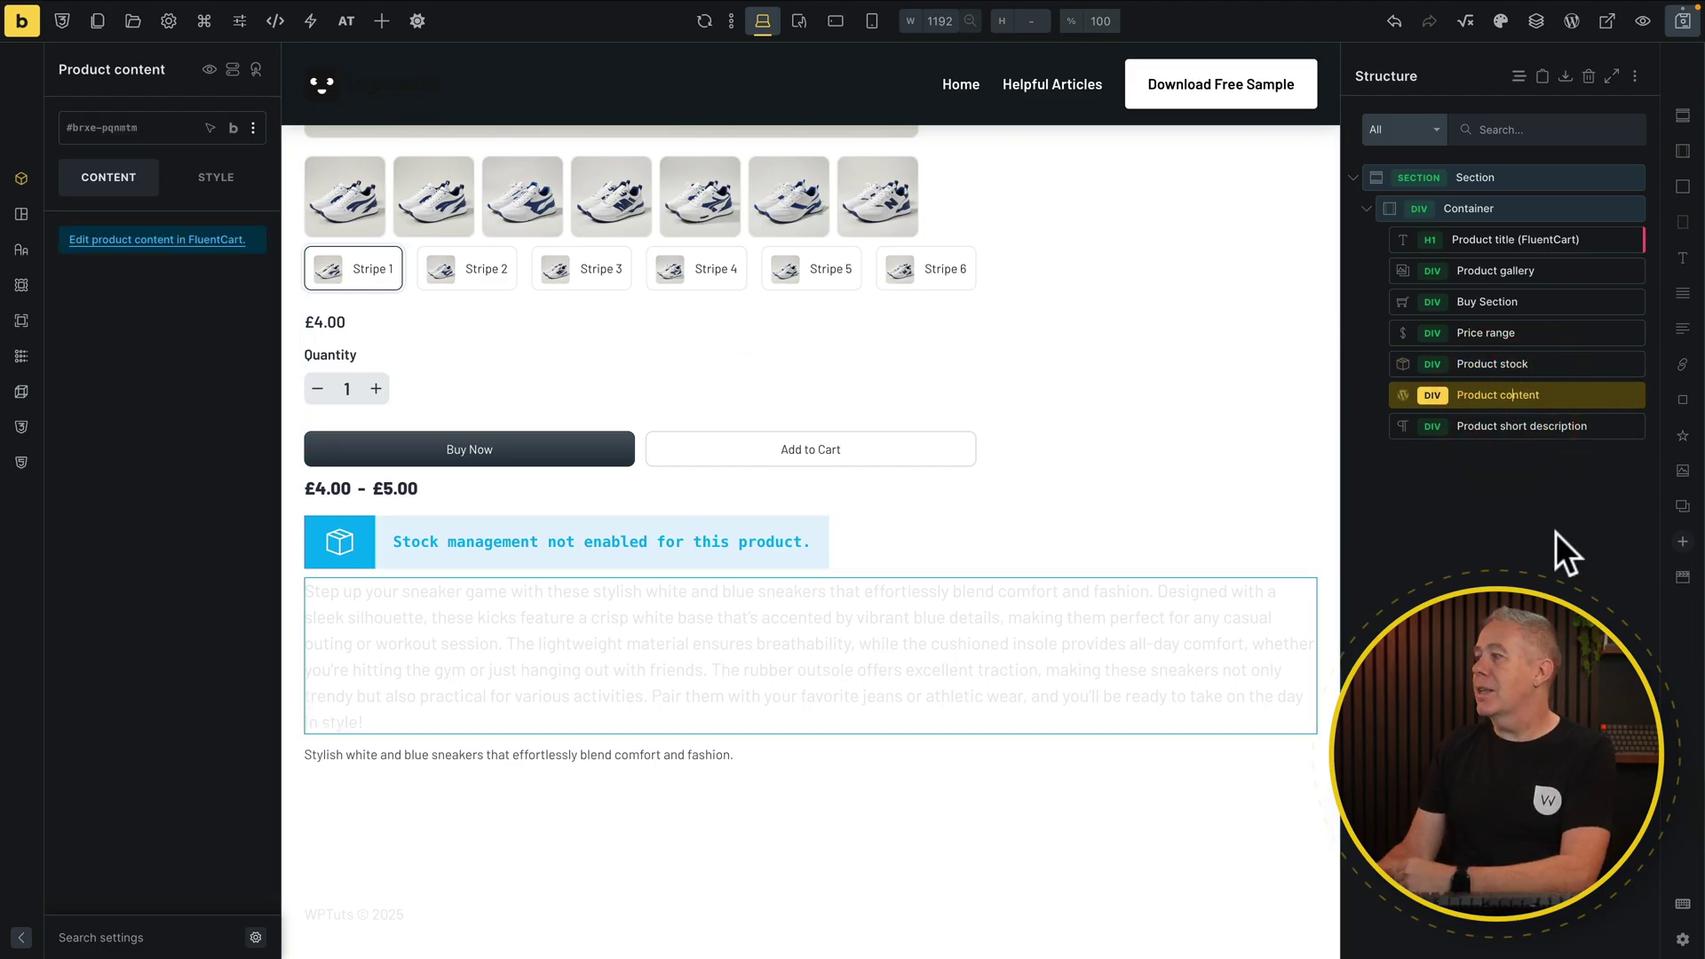
{"action": "left_click", "coordinate": [1555, 430]}
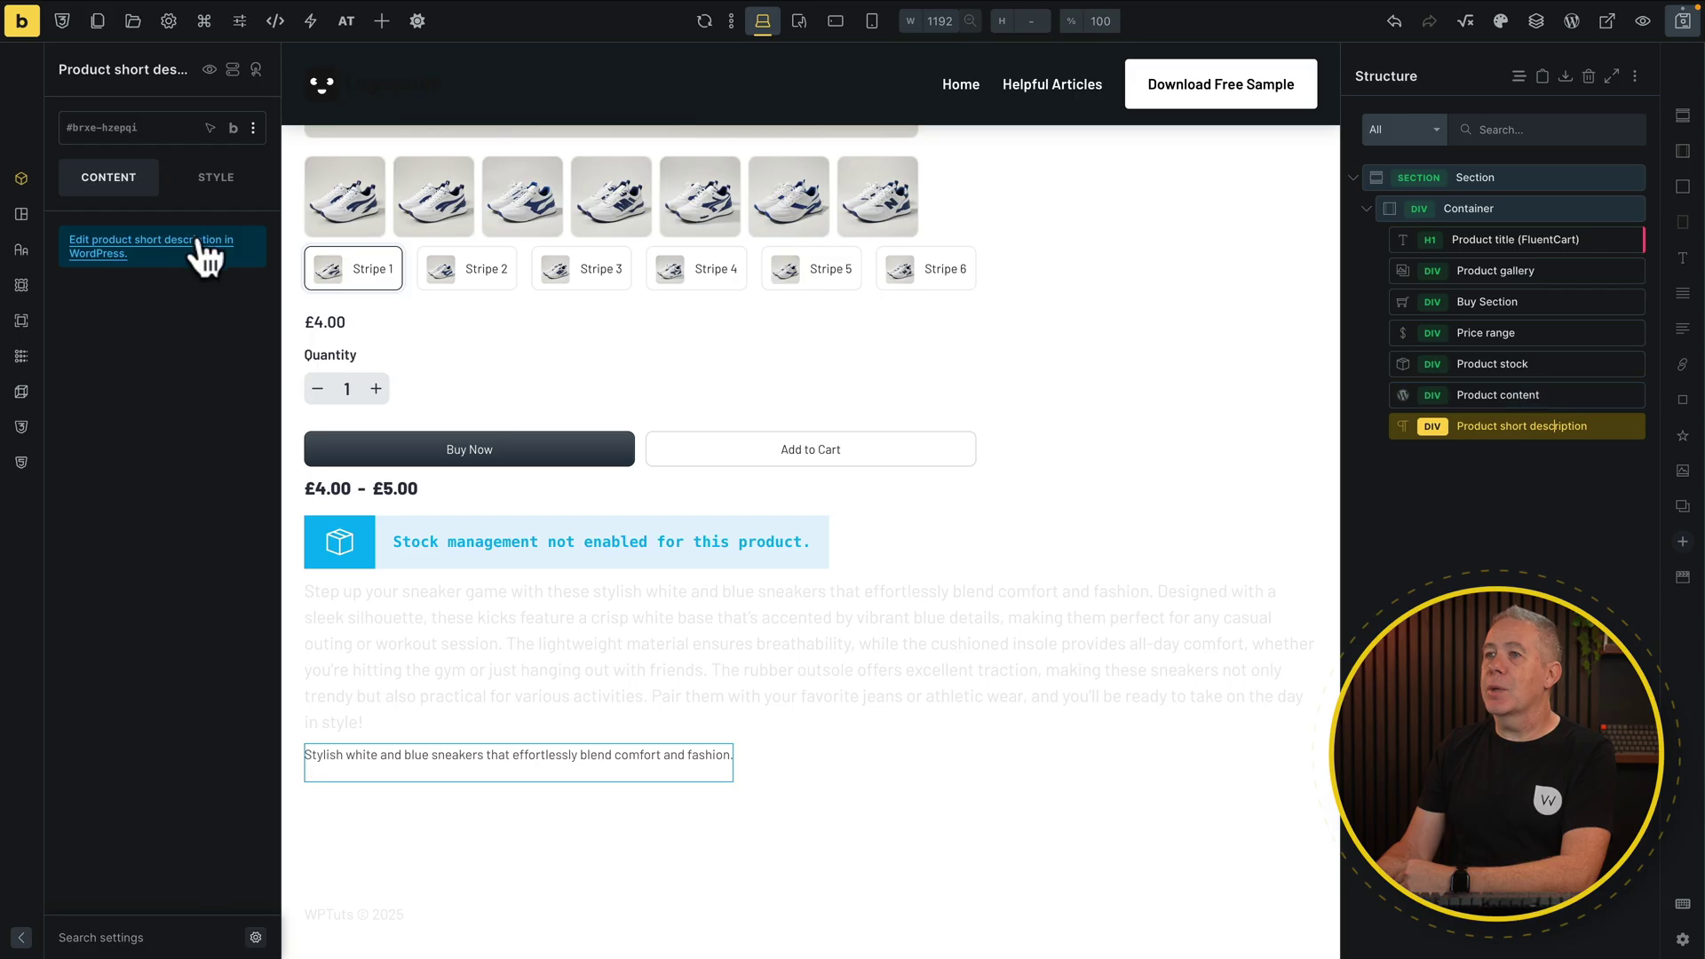
{"action": "left_click", "coordinate": [229, 183]}
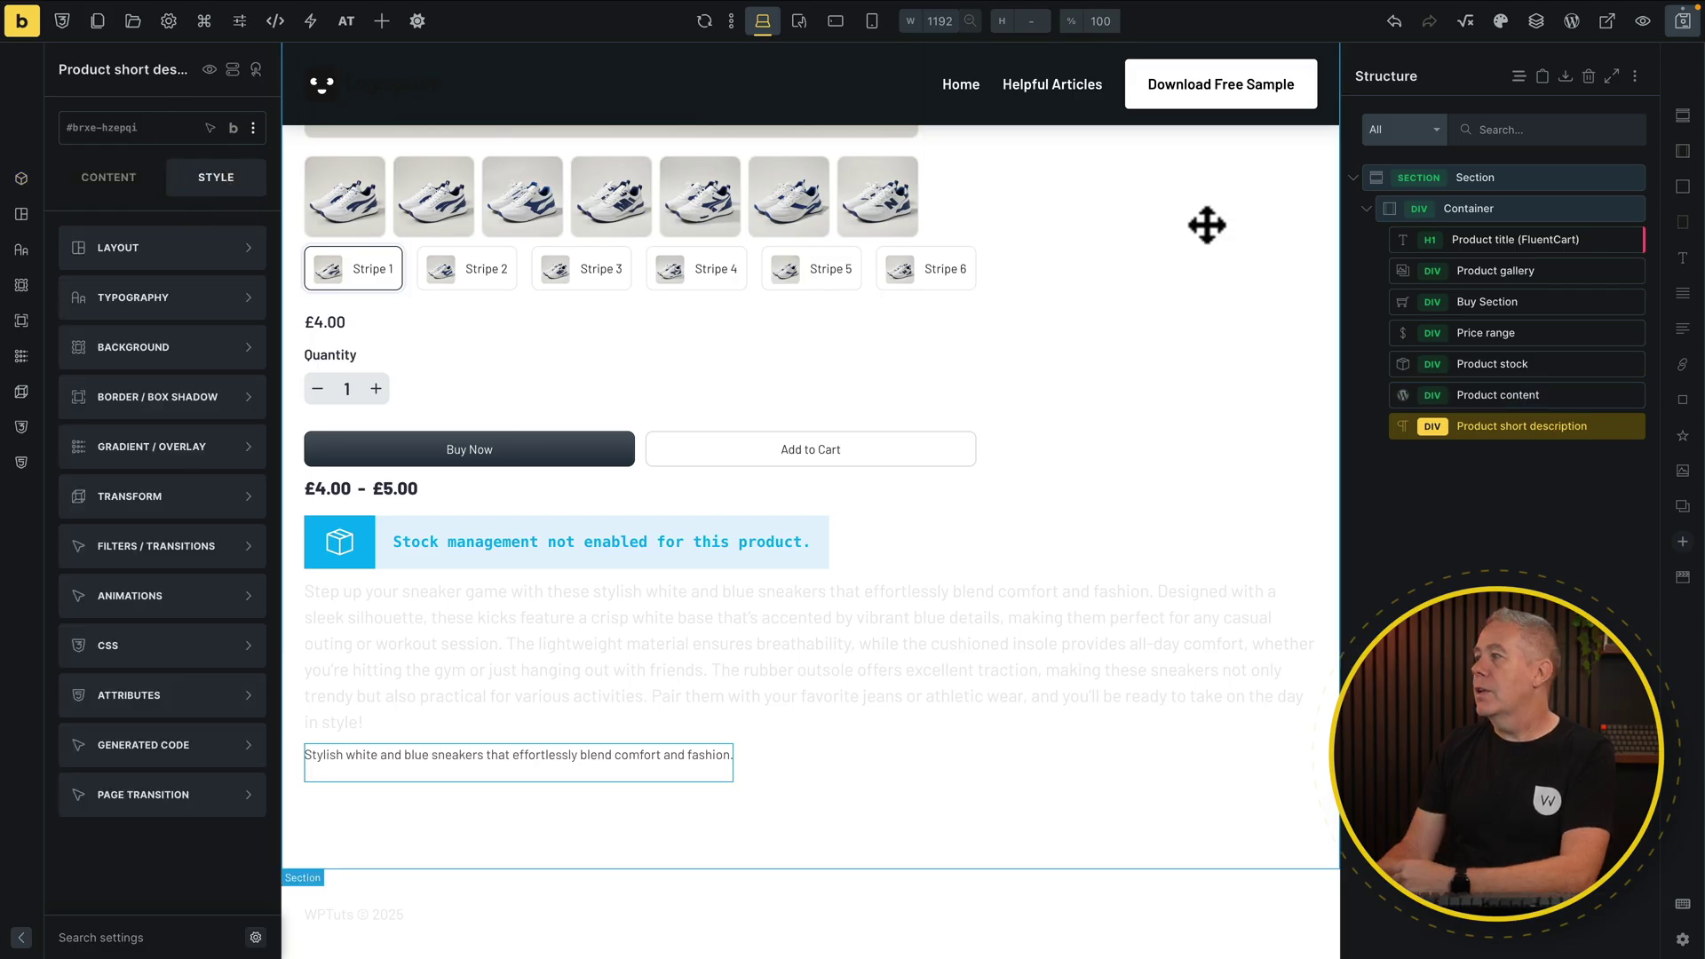
{"action": "left_click", "coordinate": [1501, 271]}
{"action": "left_click", "coordinate": [108, 176]}
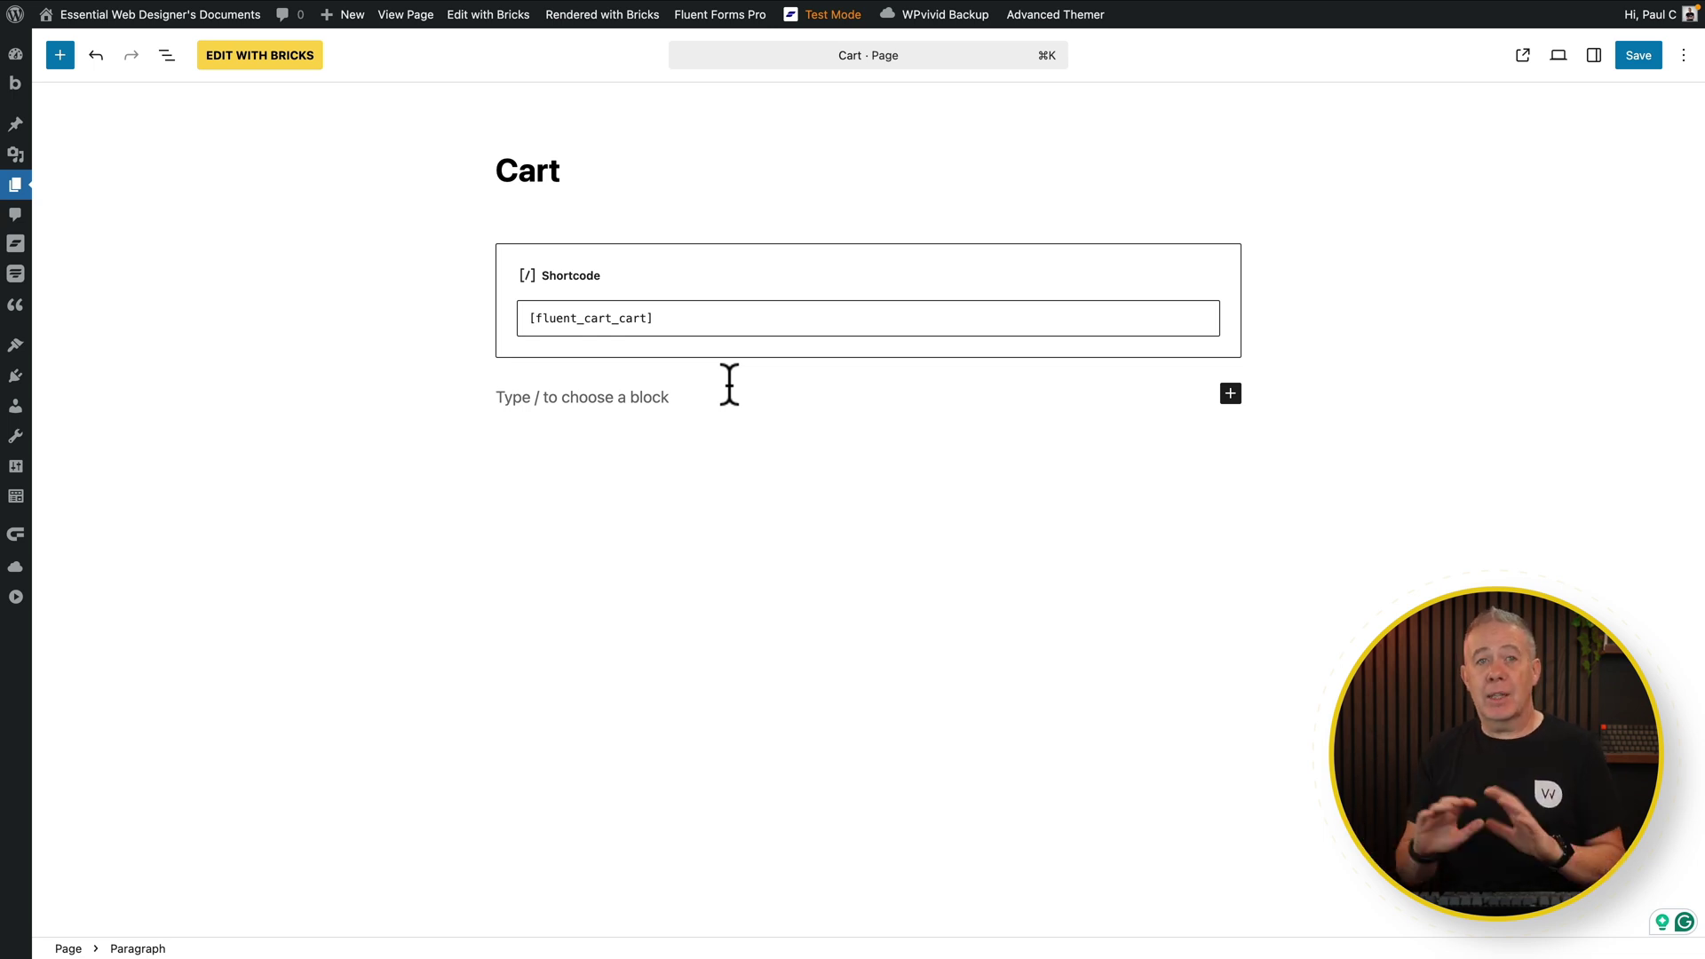
Launch the Cart page in Bricks via the Edit with Bricks button.
{"action": "left_click", "coordinate": [268, 55]}
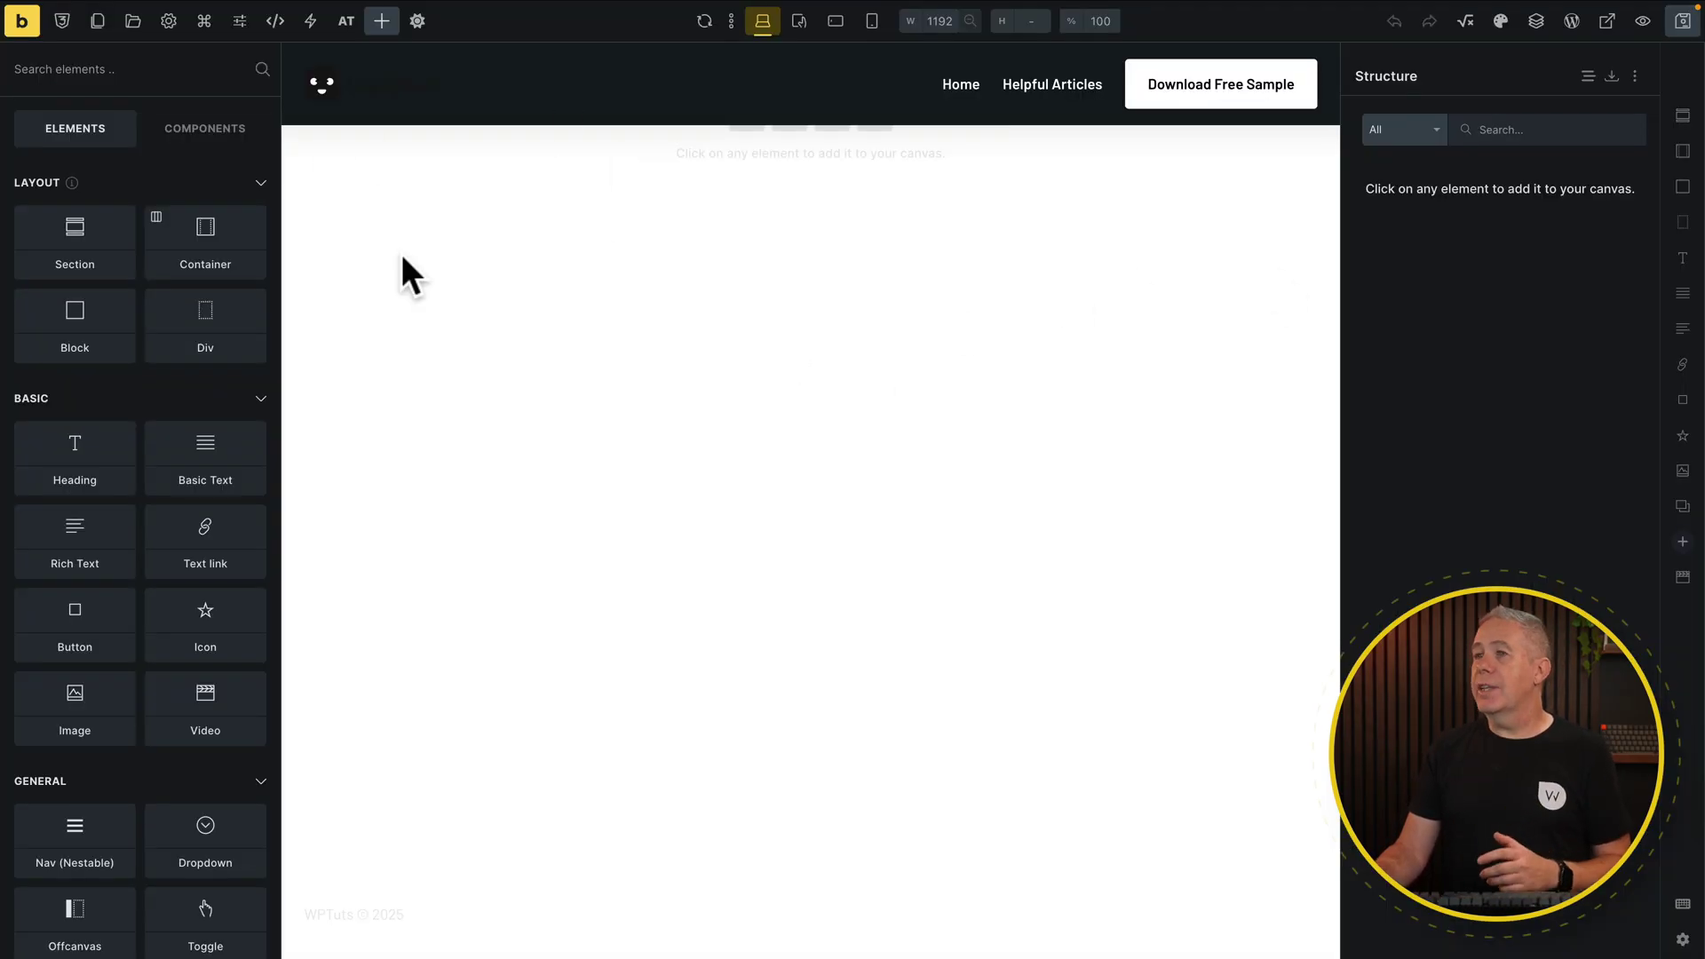
Add a section with a Shortcode element to the Cart page and copy the [fluent_cart_cart] shortcode.
{"action": "left_click", "coordinate": [1680, 115]}
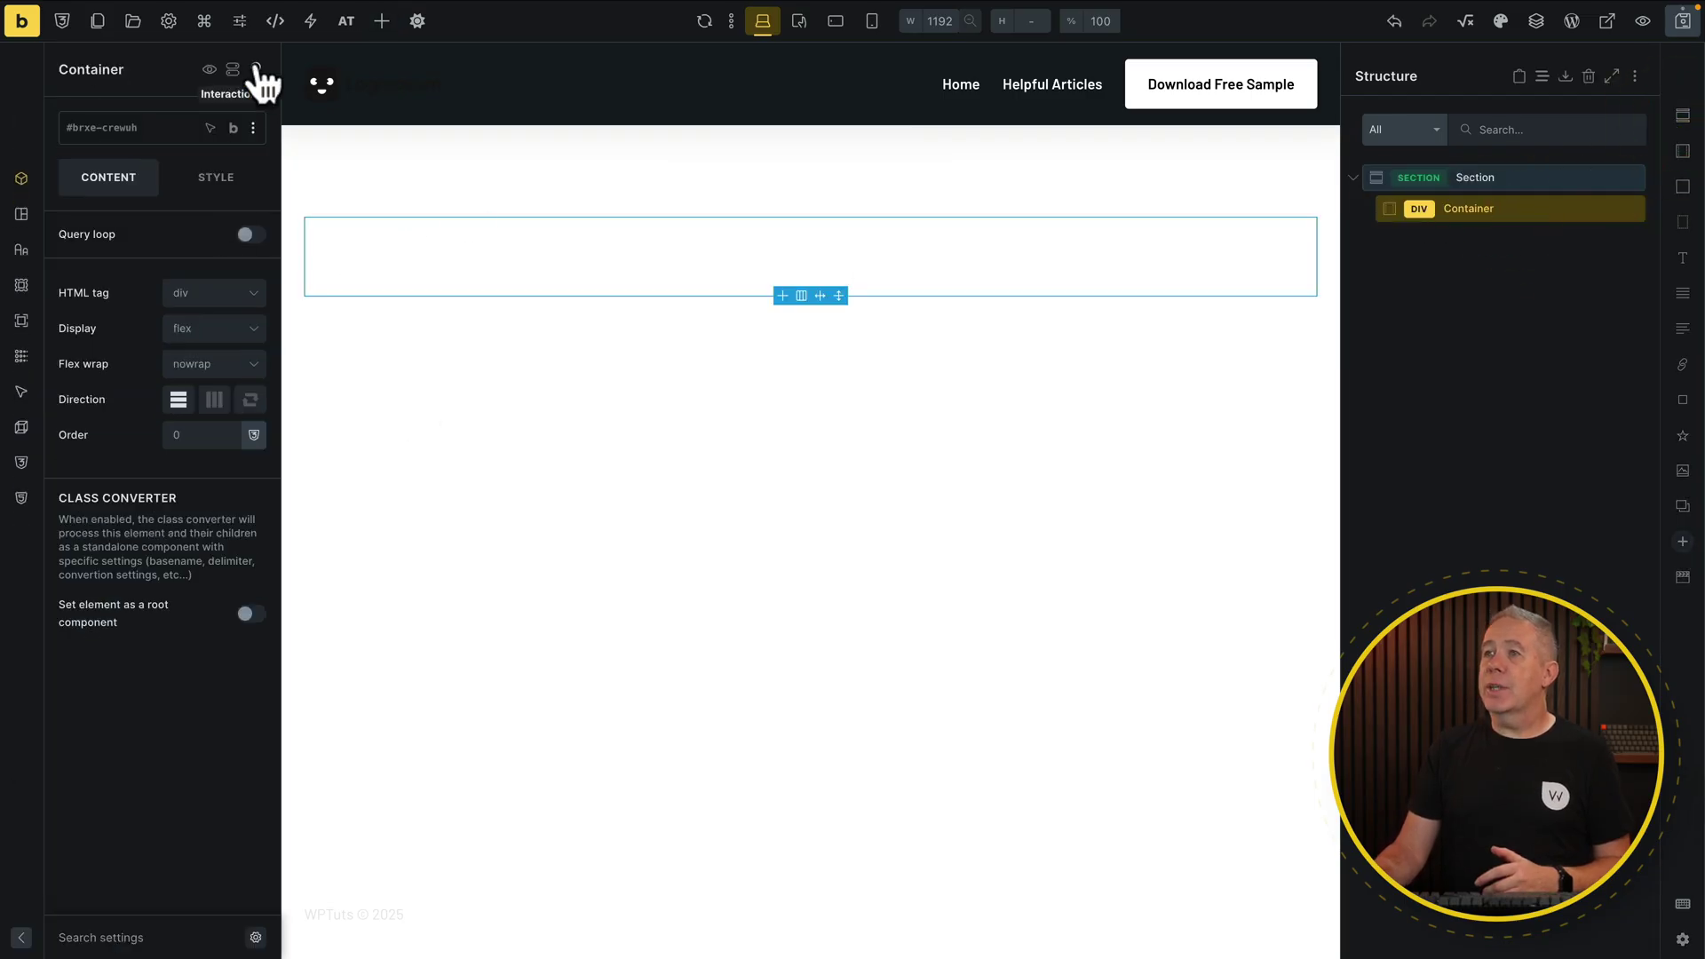
{"action": "left_click", "coordinate": [382, 21]}
{"action": "scroll", "coordinate": [228, 674], "scroll_direction": "down", "scroll_amount": 15}
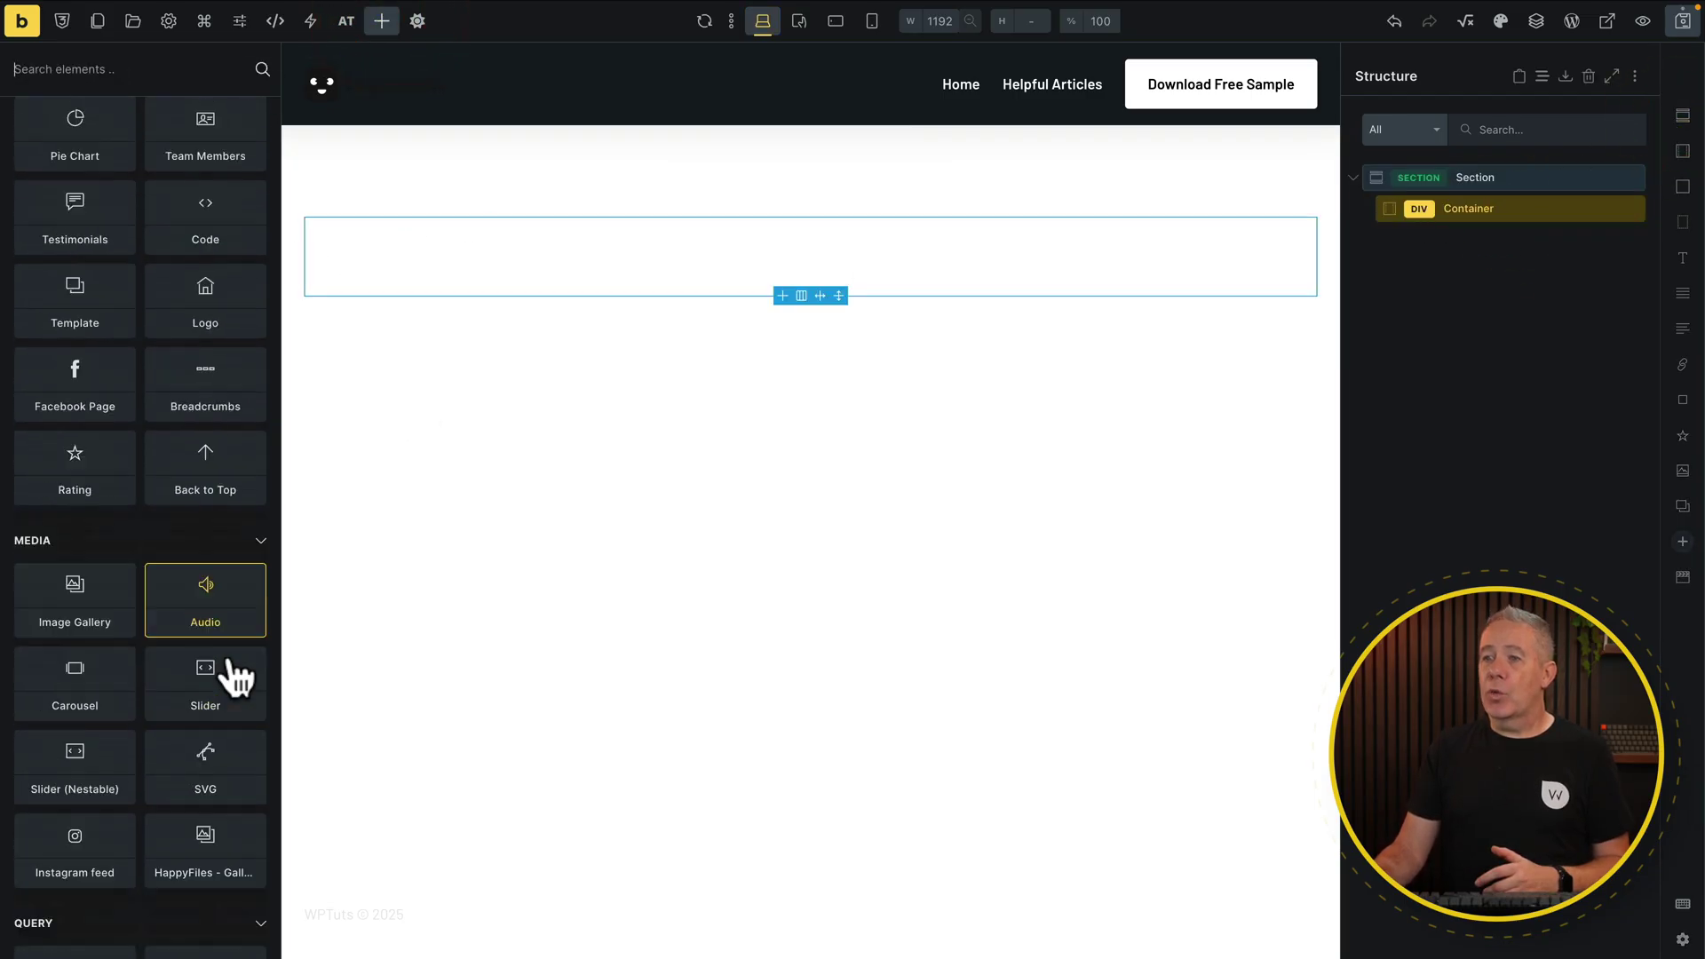
{"action": "scroll", "coordinate": [229, 657], "scroll_direction": "down", "scroll_amount": 1}
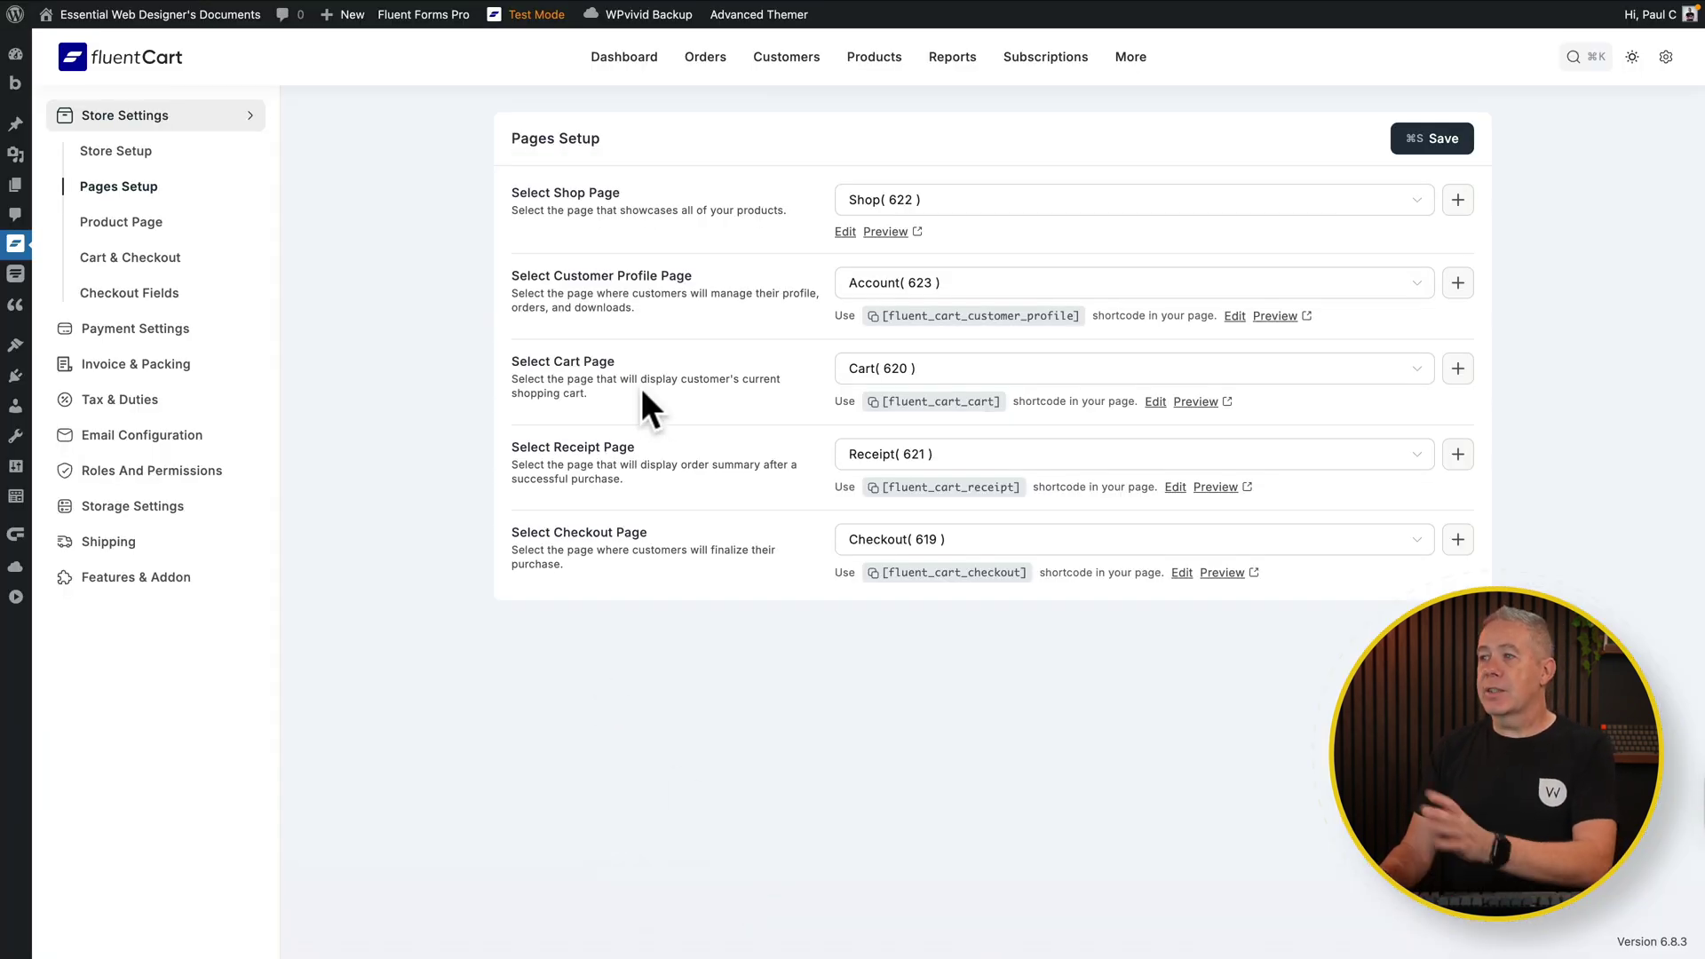
{"action": "left_click", "coordinate": [914, 399]}
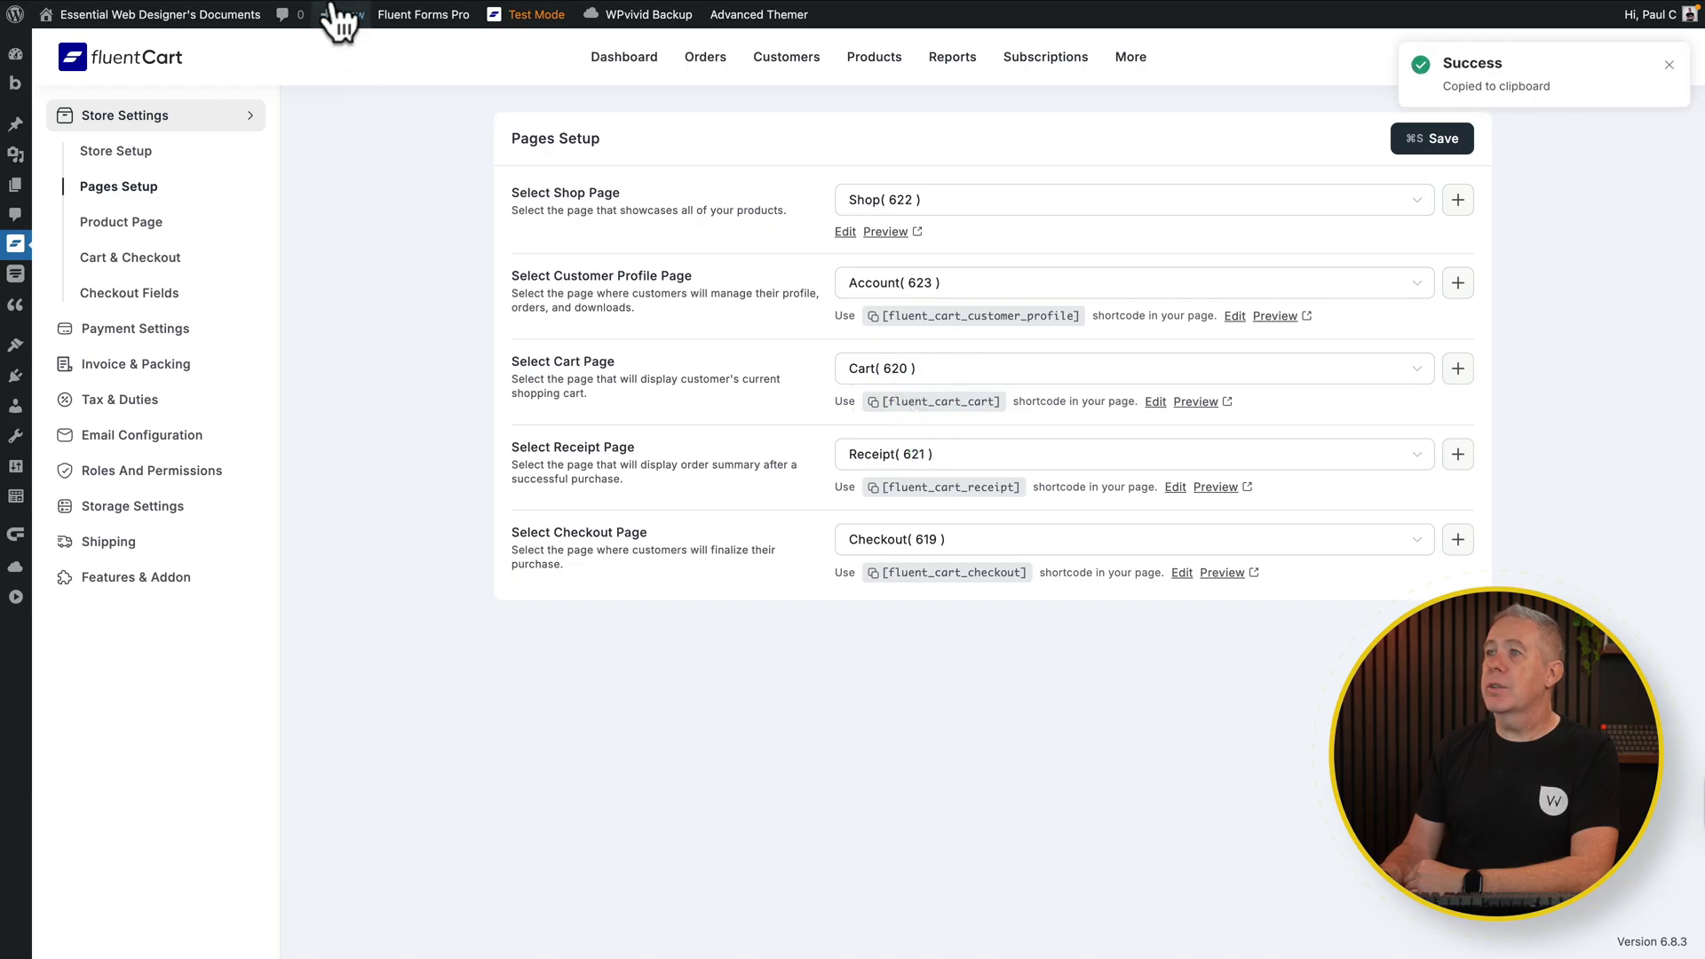
{"action": "left_click", "coordinate": [191, 18]}
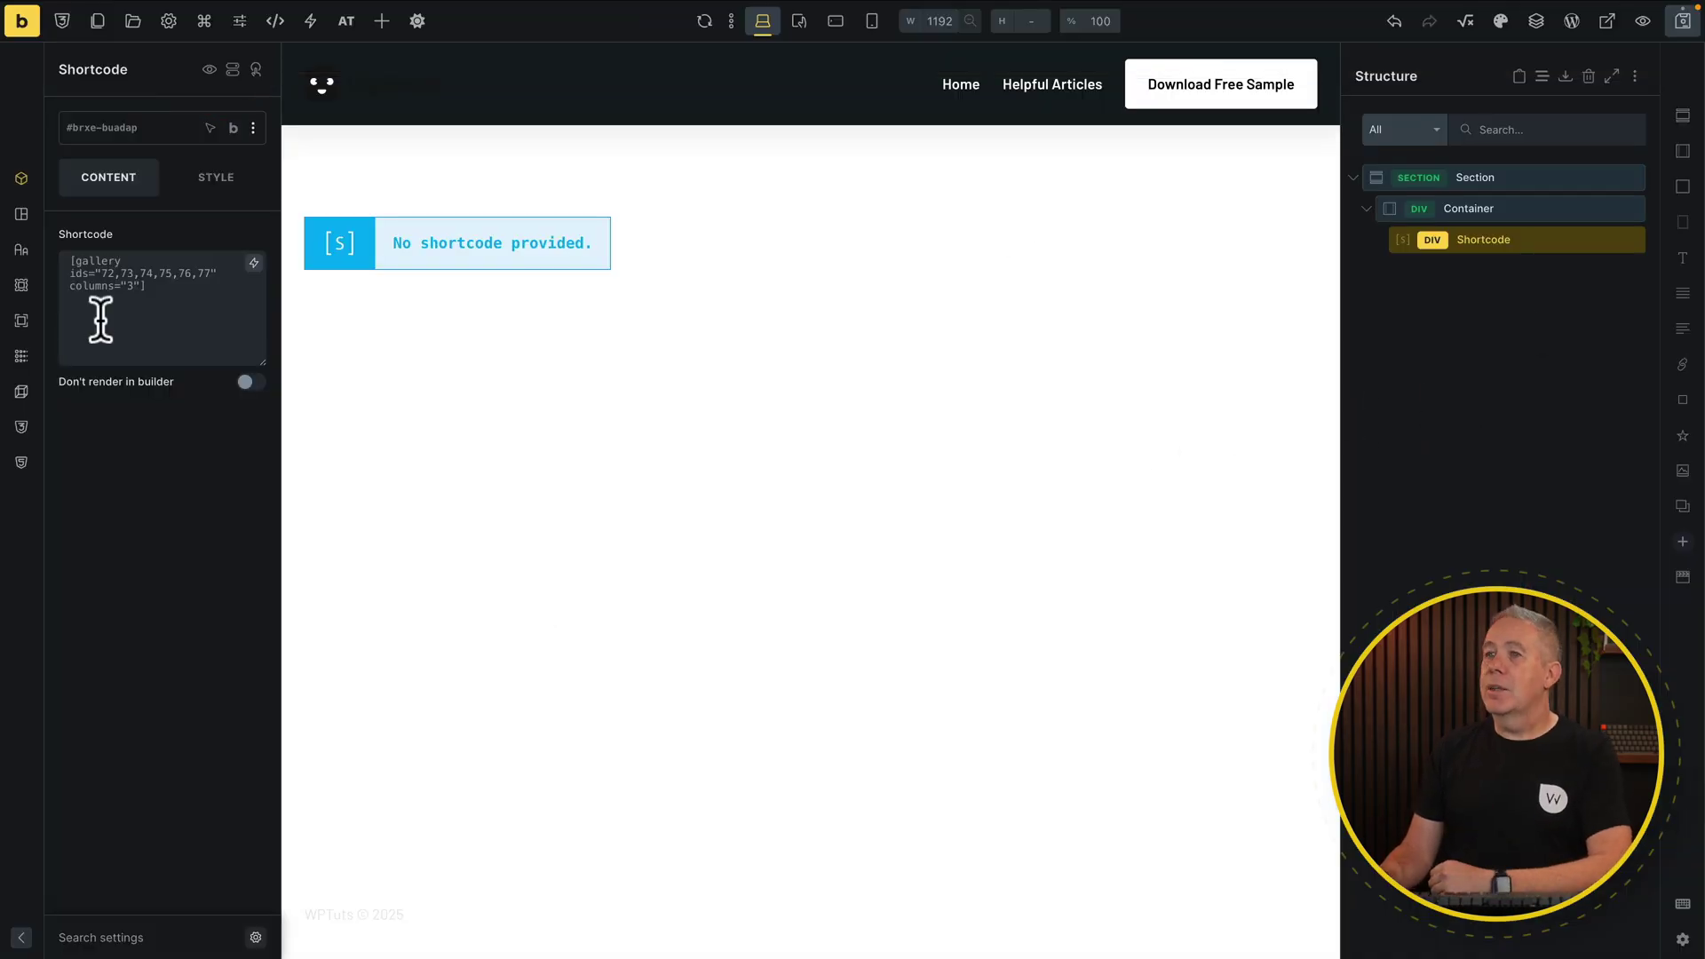
Paste [fluent_cart_cart] into the Shortcode element so the empty cart renders.
{"action": "left_click", "coordinate": [140, 278]}
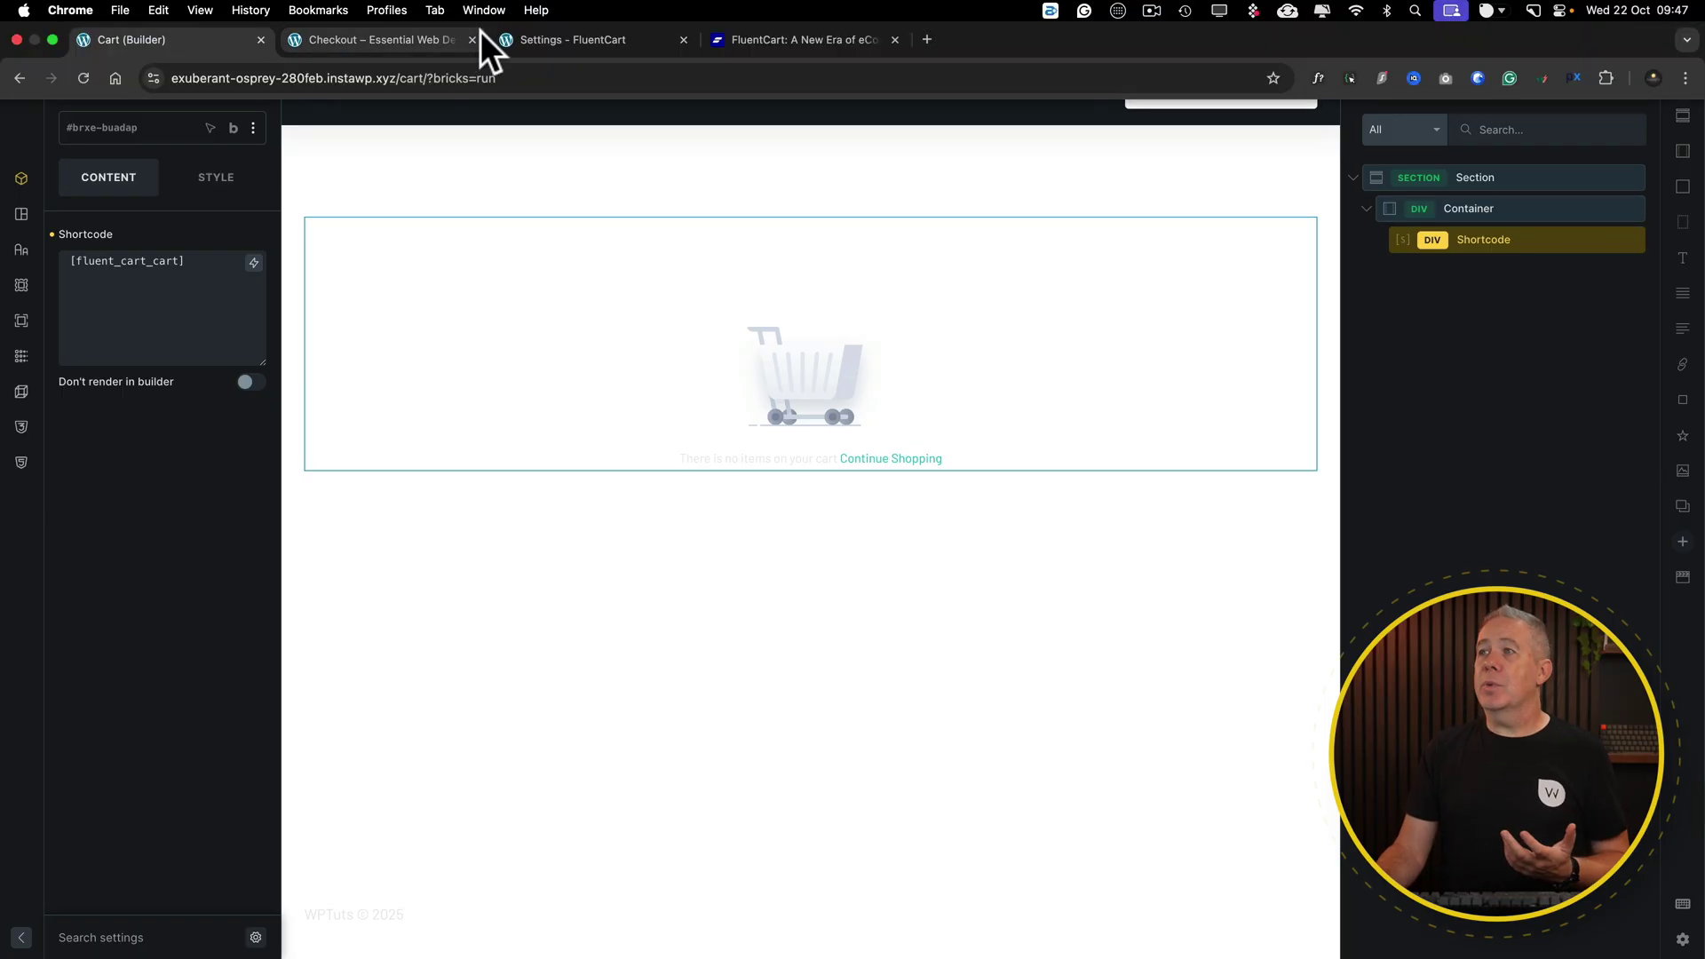
{"action": "left_click", "coordinate": [557, 32]}
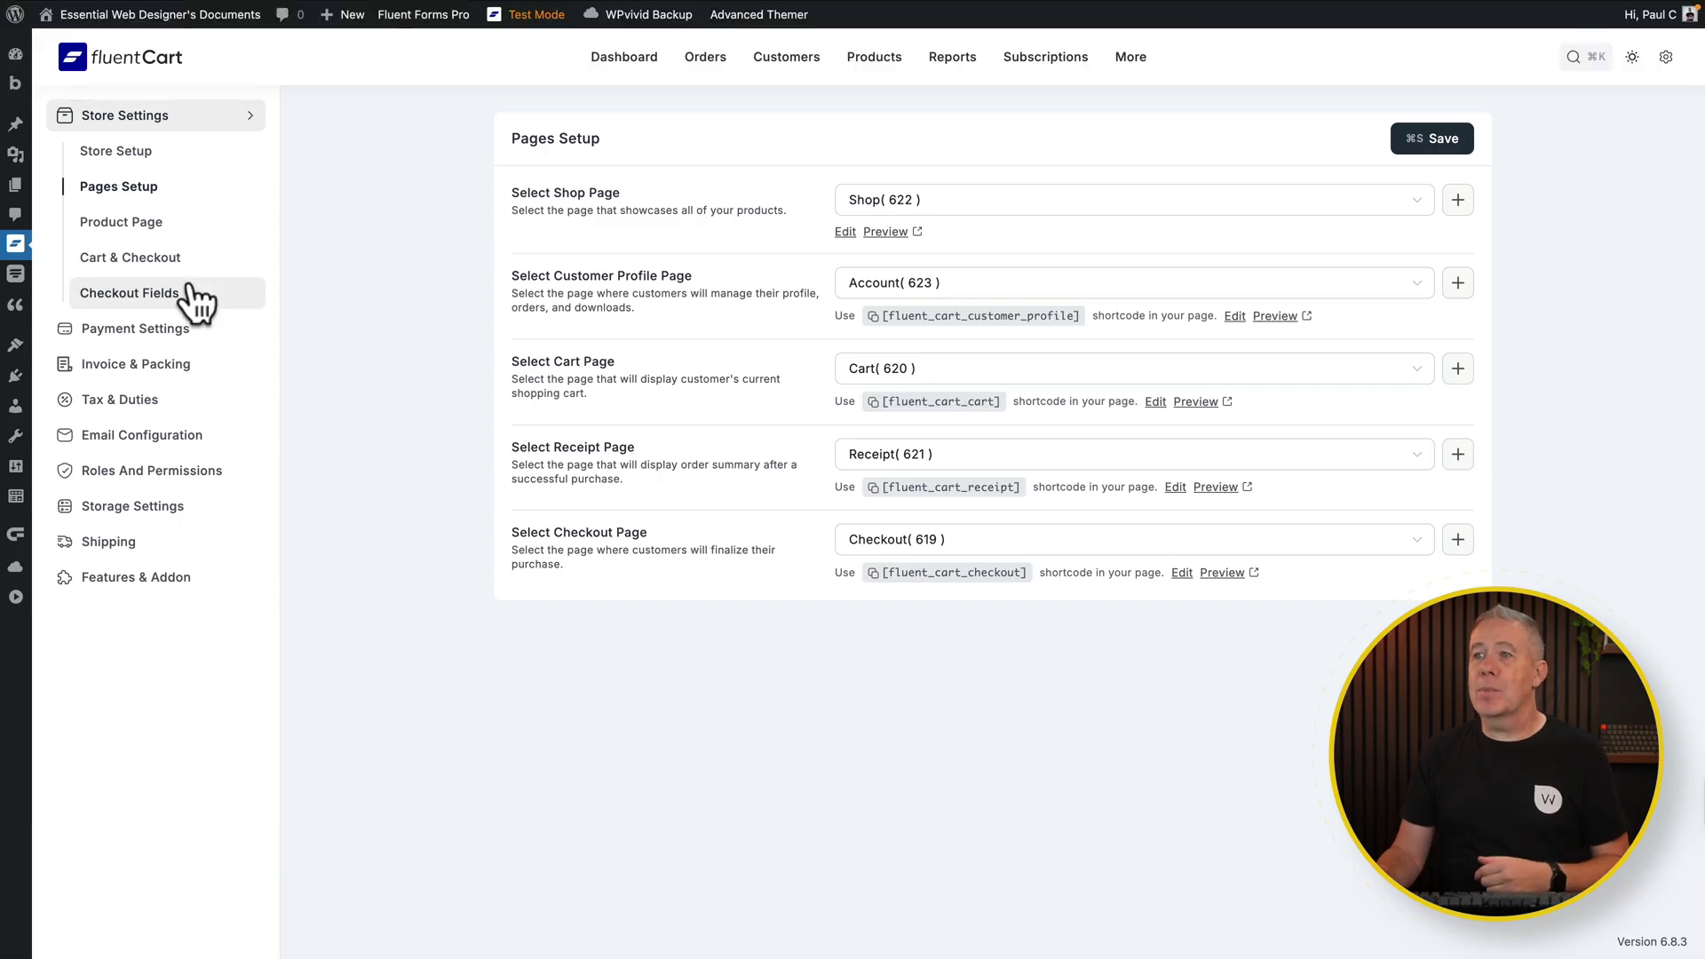
Review the Cart & Checkout fields: Basic Info, Billing Address and Shipping Address, mostly Required.
{"action": "left_click", "coordinate": [151, 259]}
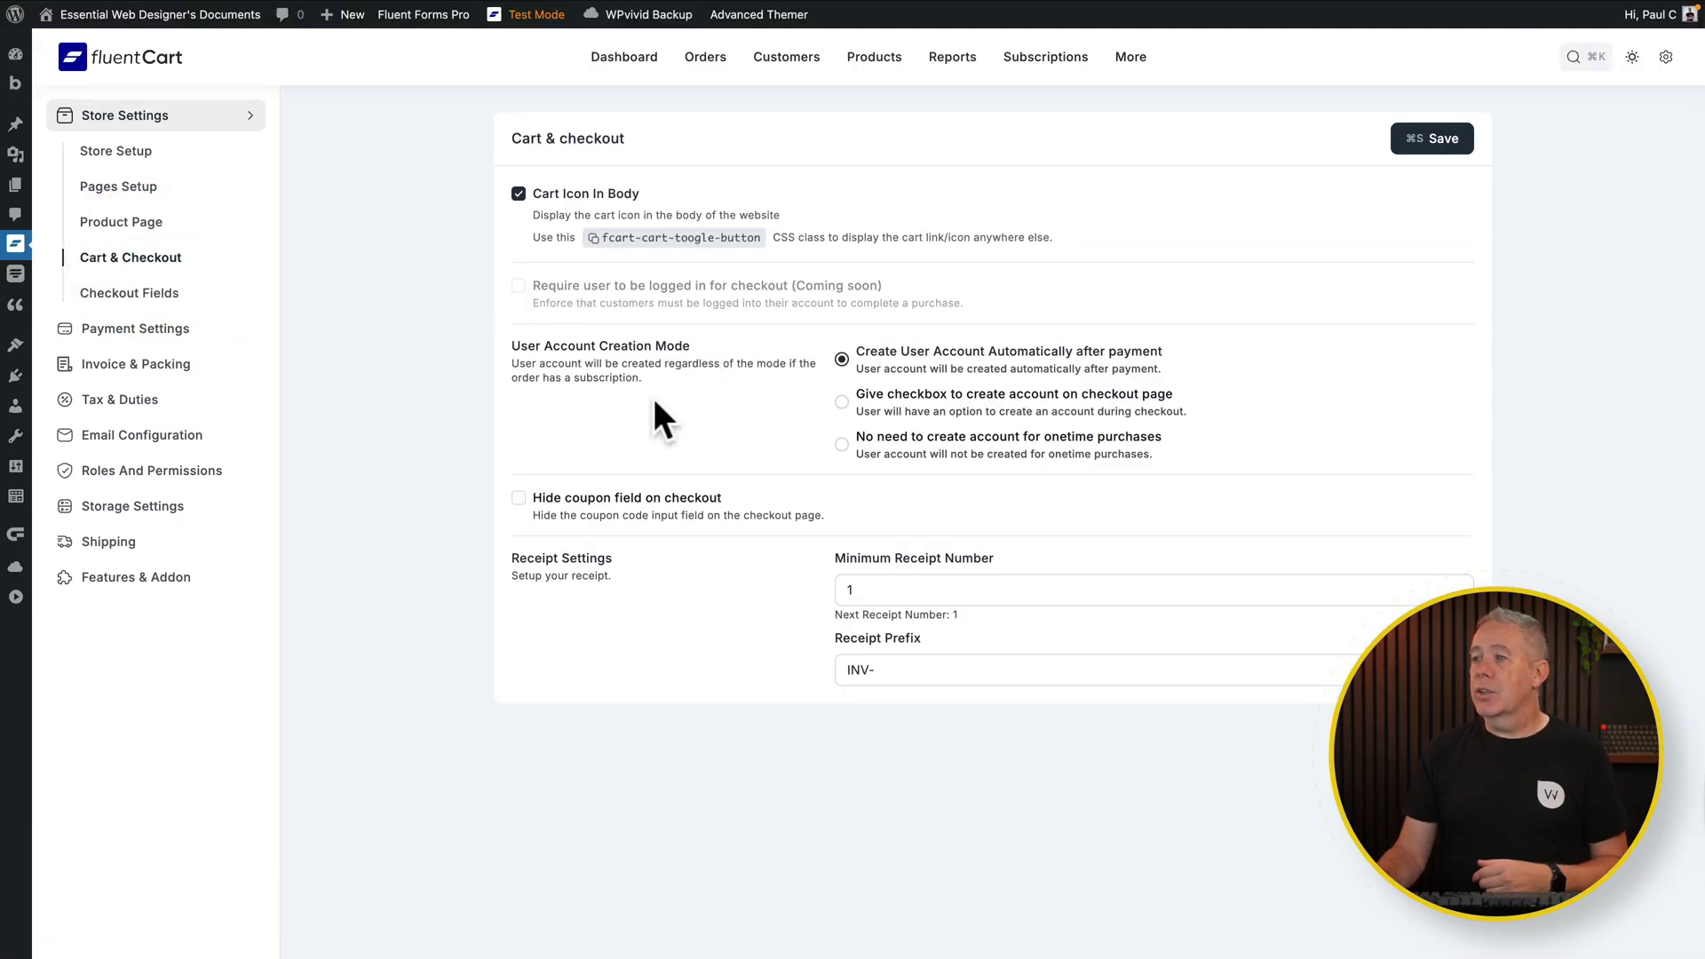
{"action": "left_click", "coordinate": [147, 295]}
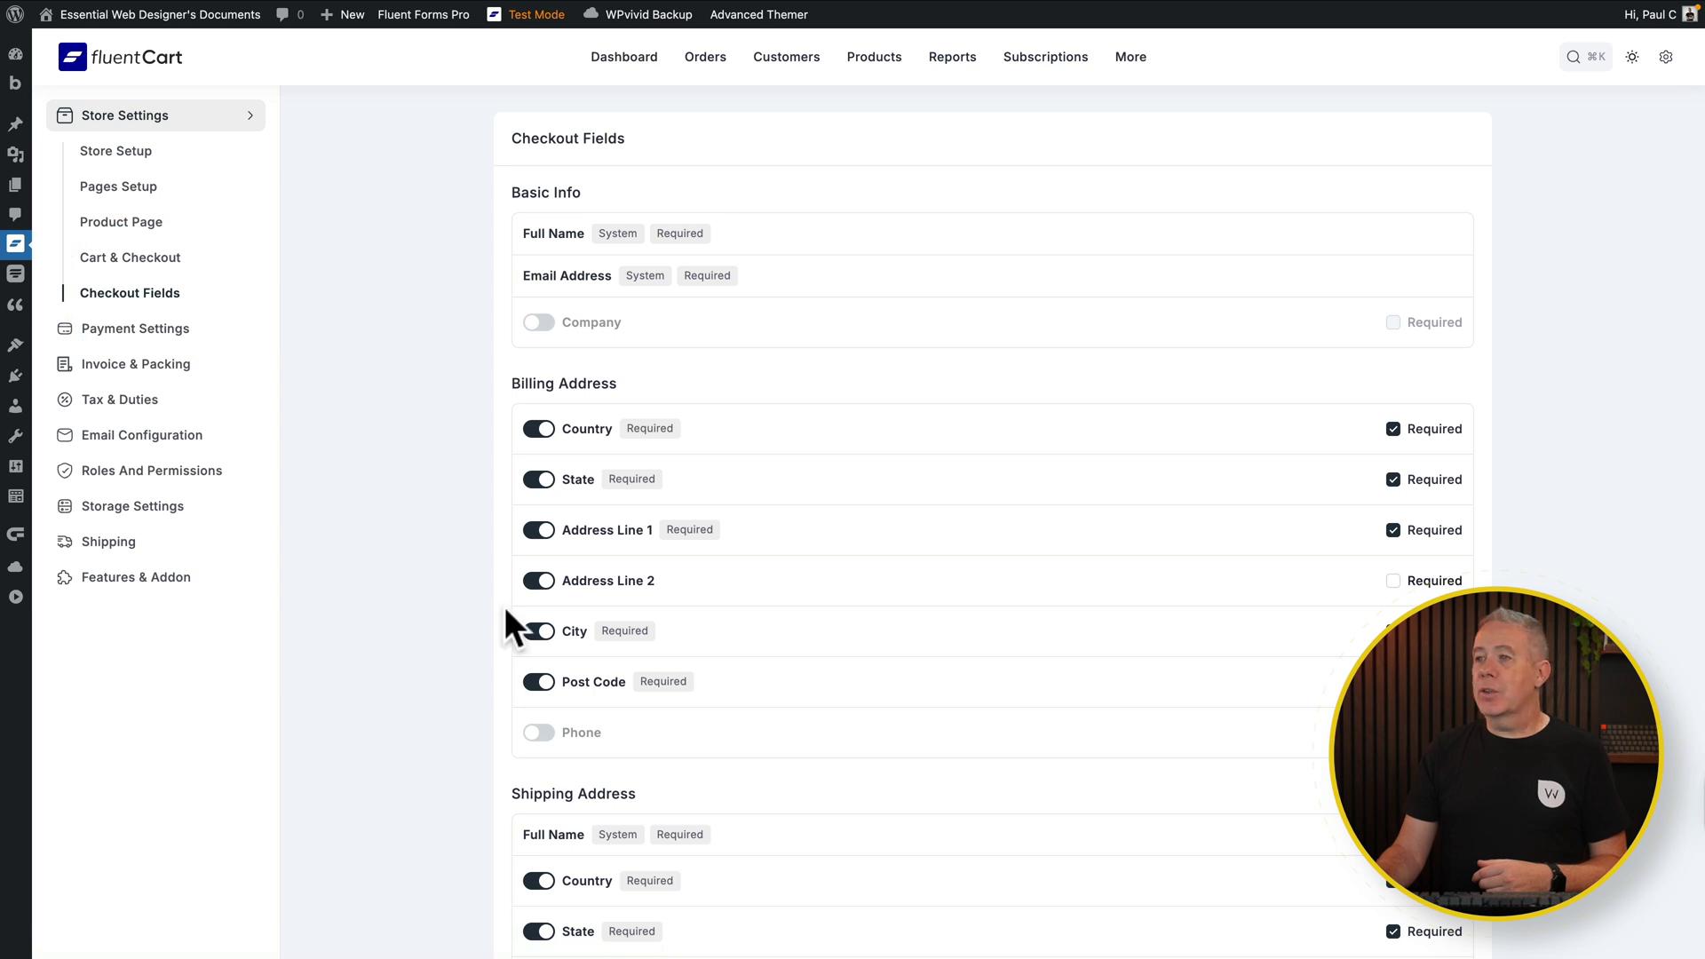
{"action": "scroll", "coordinate": [505, 606], "scroll_direction": "down", "scroll_amount": 5}
{"action": "scroll", "coordinate": [504, 606], "scroll_direction": "up", "scroll_amount": 5}
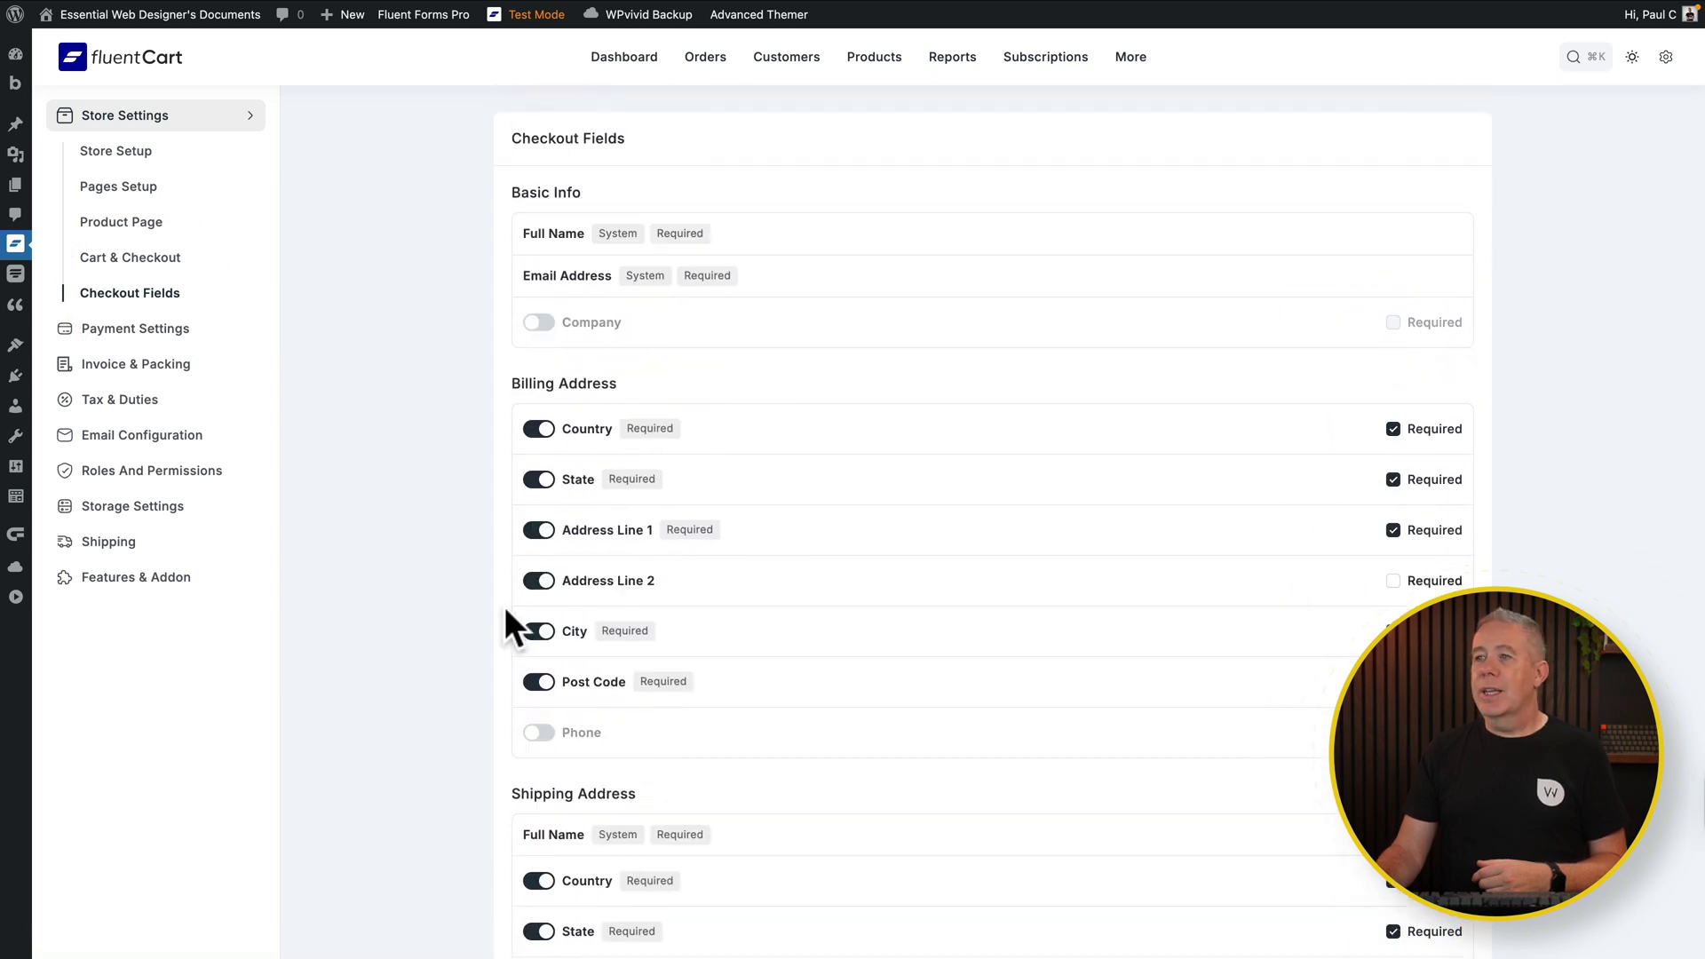